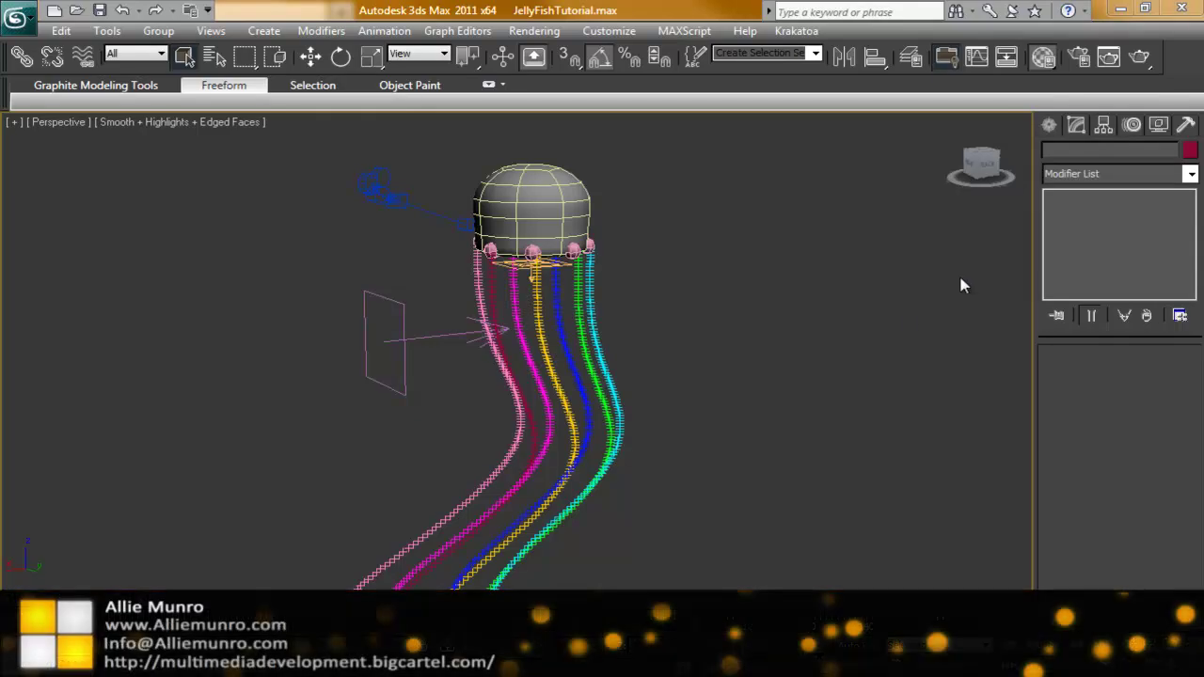
- Play the jellyfish animation from a front view to review the bell and tentacle movement, and stop it partway
middle_click_drag(626, 350, 638, 448, "alt")
scroll(583, 382, "up", 2)
scroll(622, 396, "up", 2)
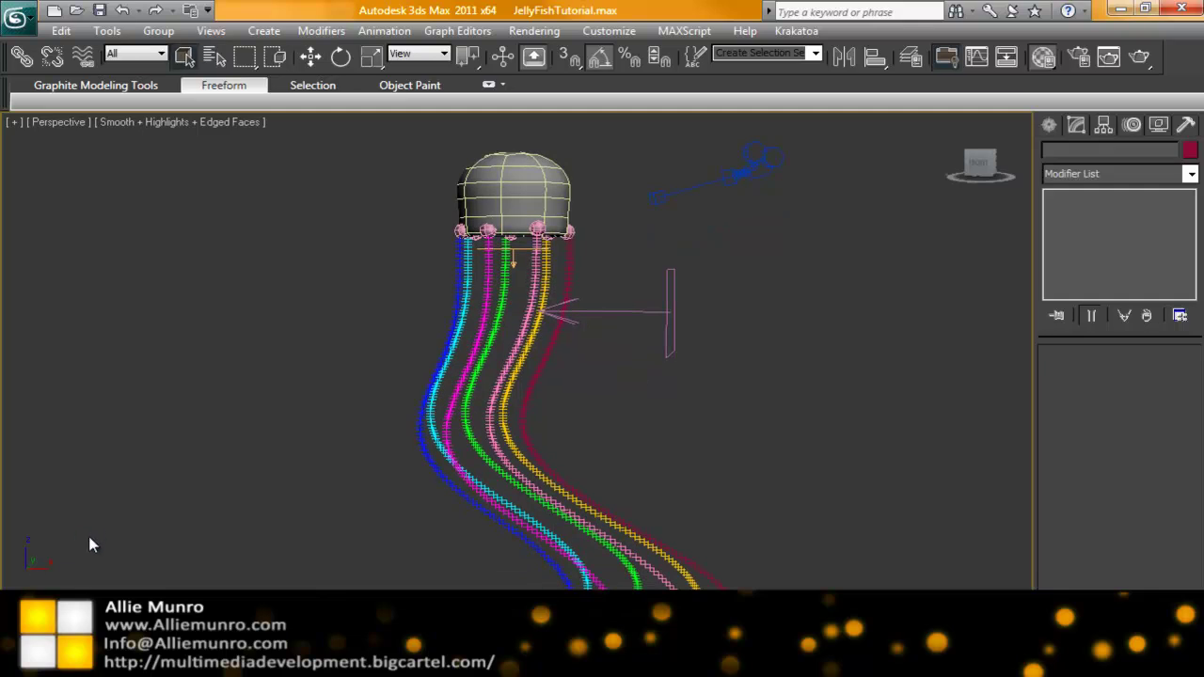
middle_click_drag(129, 535, 451, 457)
left_click(1053, 647)
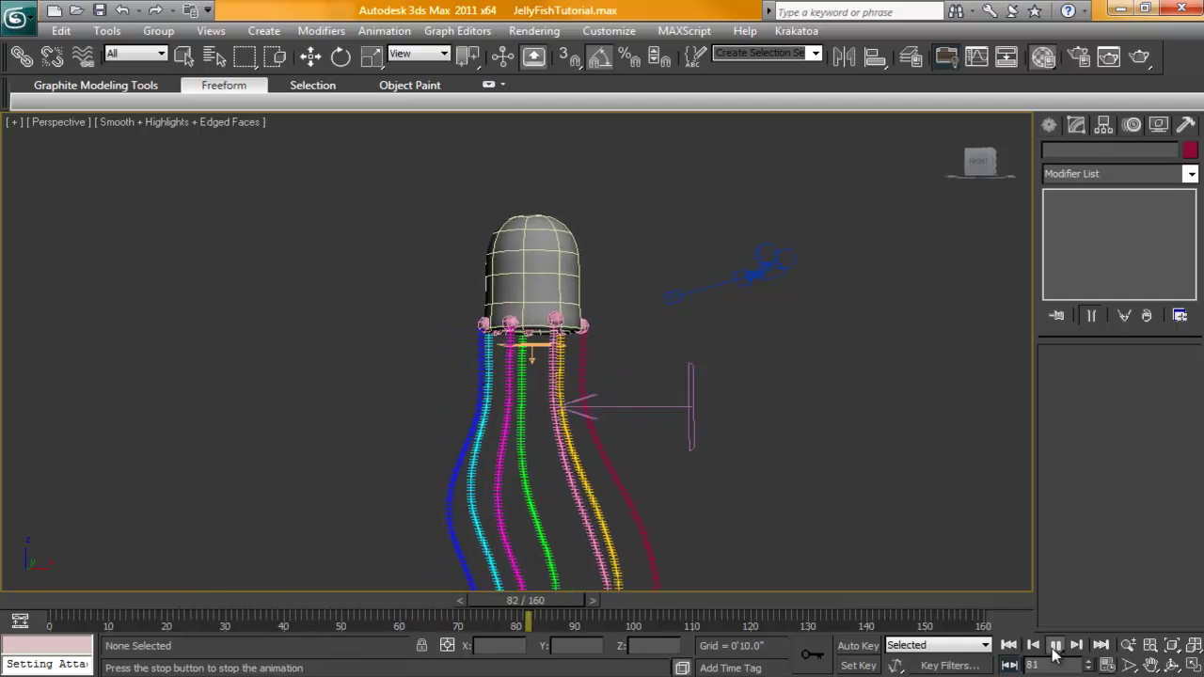
left_click(1055, 646)
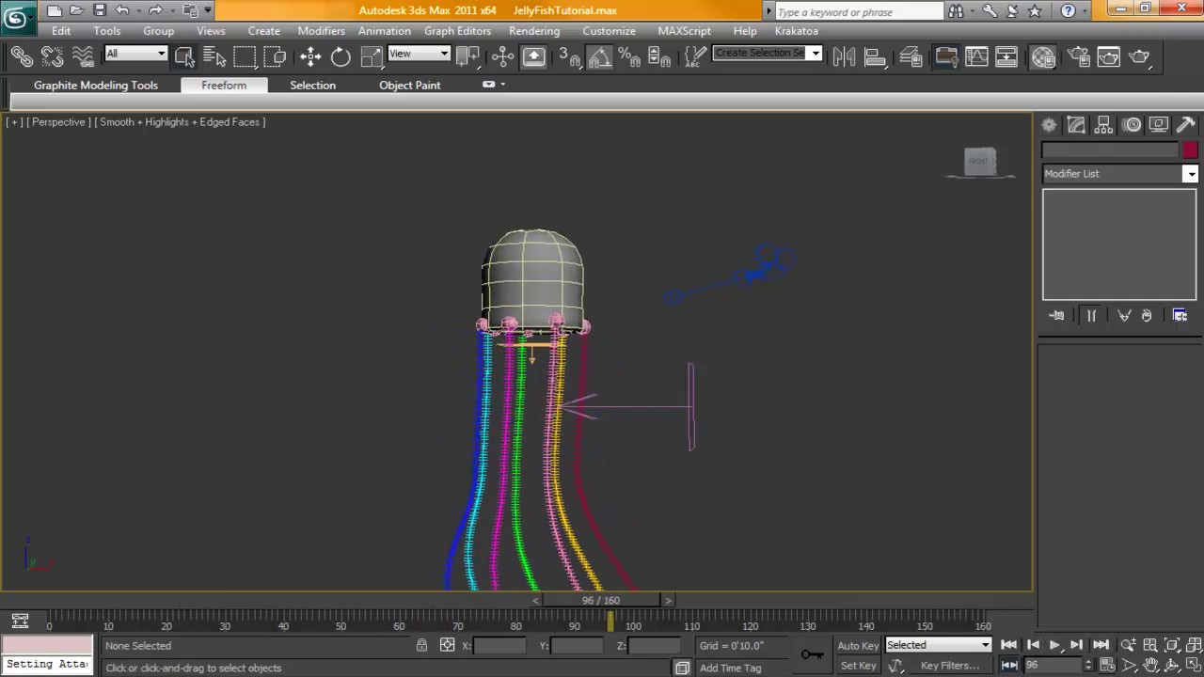
- Scrub through the timeline, replay the jellyfish animation from the start, and return to frame 0
left_click(527, 601)
left_click_drag(240, 609, 646, 616)
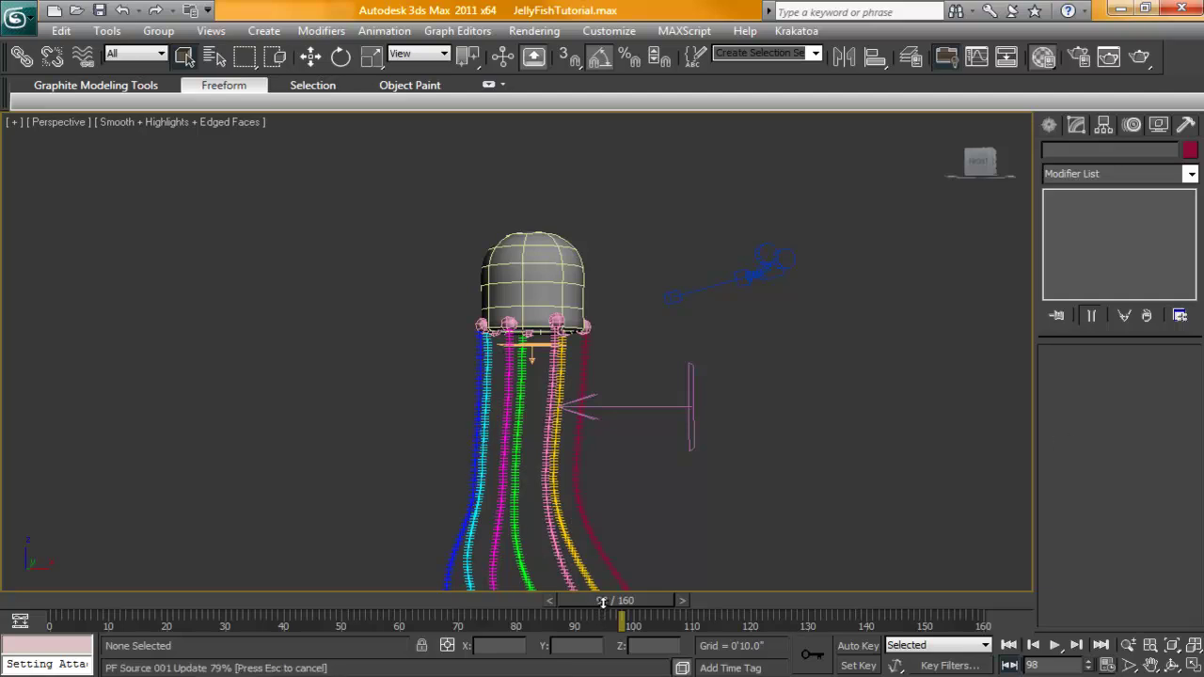
left_click_drag(602, 603, 575, 603)
left_click_drag(1, 609, 0, 604)
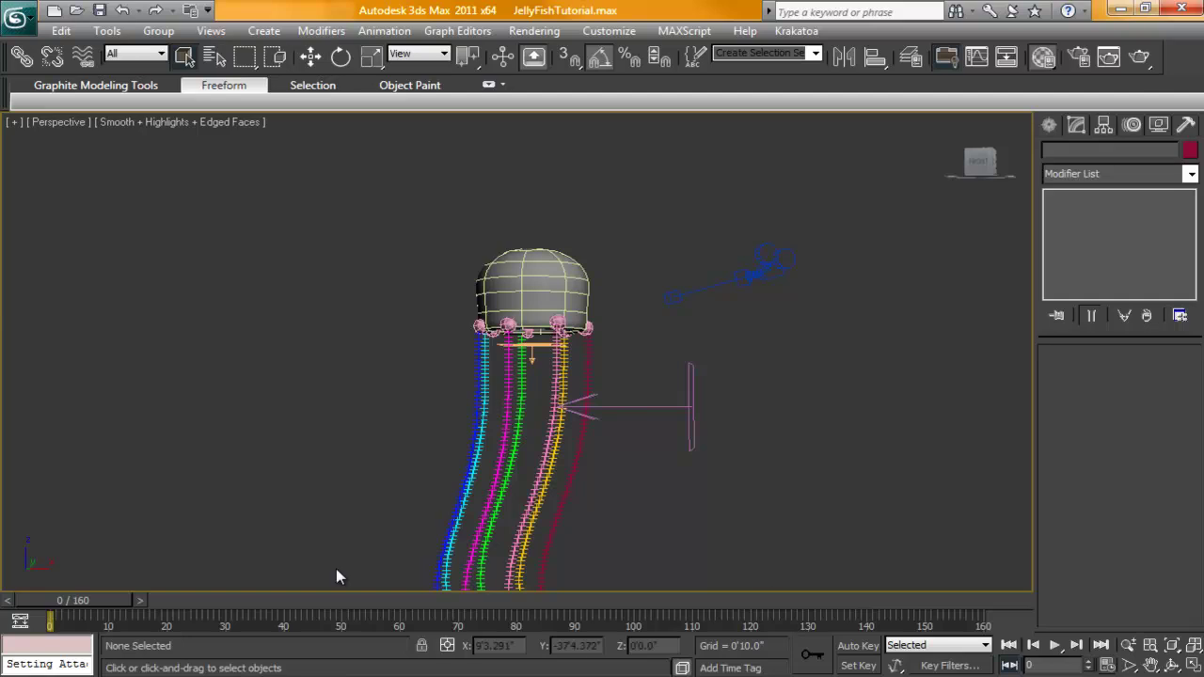
left_click(1055, 647)
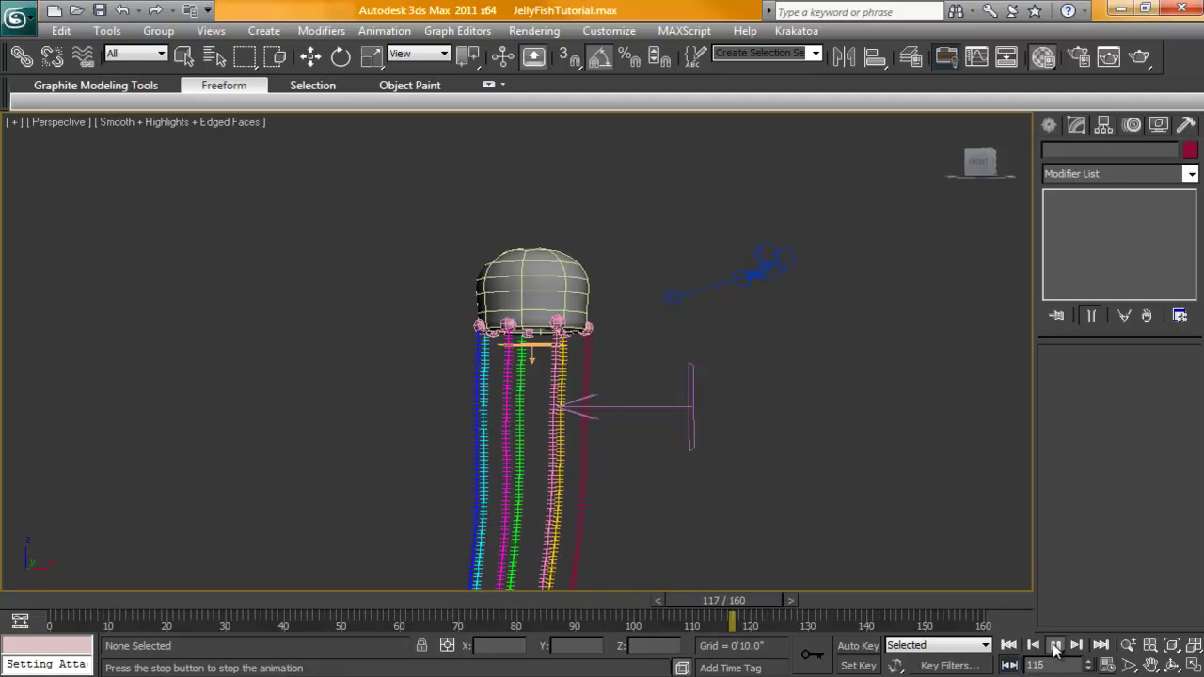
left_click(1055, 647)
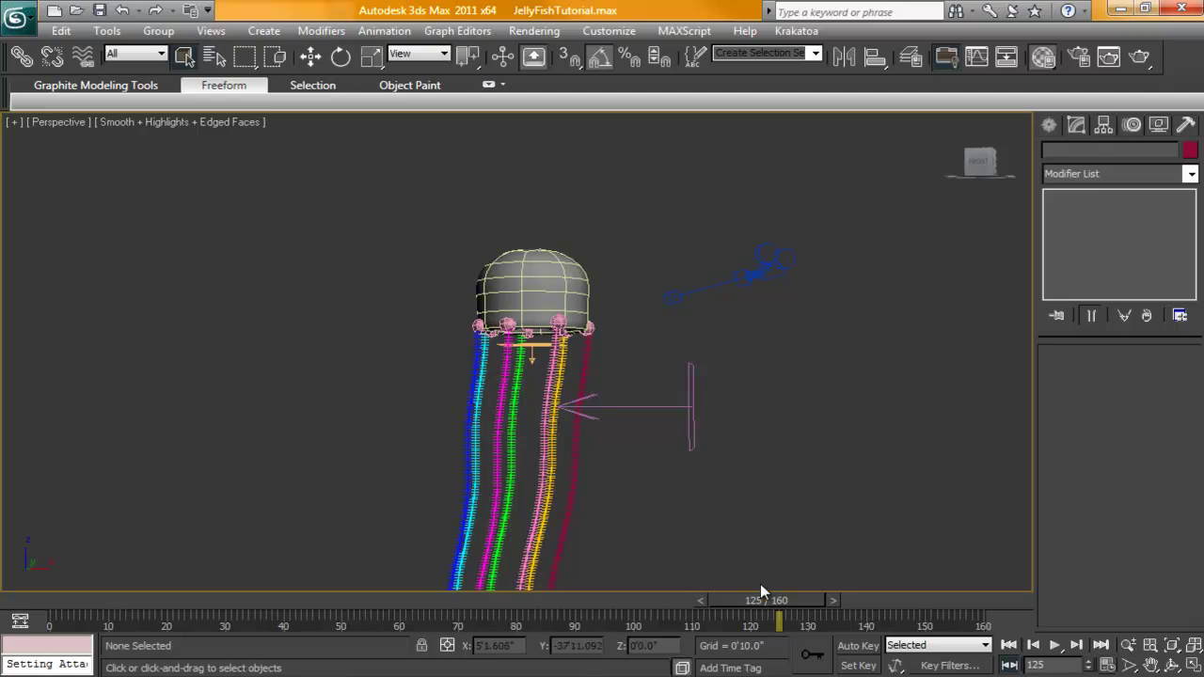
key("Home")
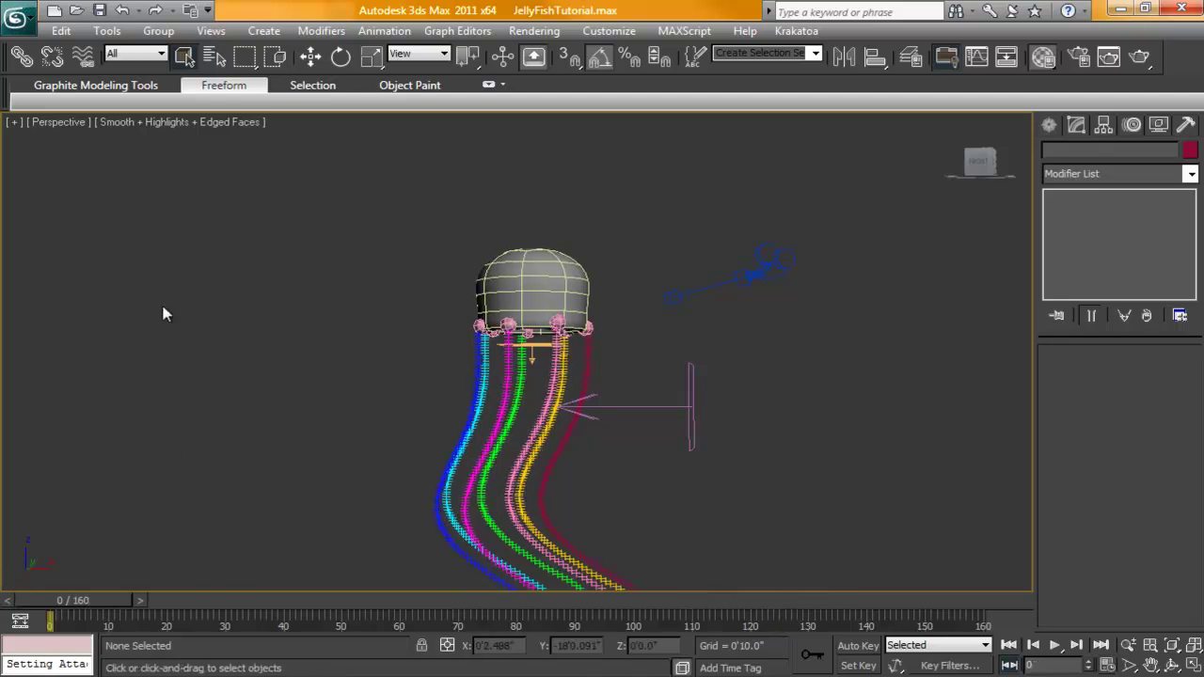
- Create a standard Omni light beside the jellyfish's tentacles and end light creation
scroll(406, 426, "down", 4)
middle_click_drag(418, 430, 485, 376, "alt")
scroll(473, 414, "up", 2)
scroll(485, 374, "up", 2)
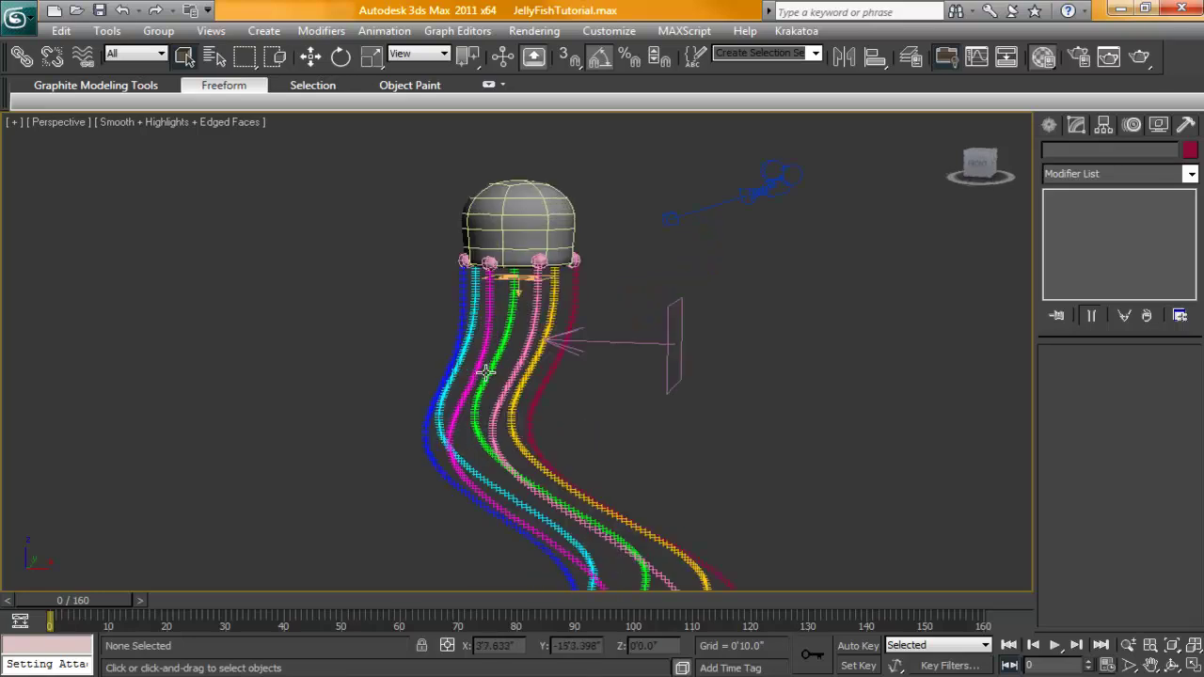
middle_click_drag(658, 489, 652, 512)
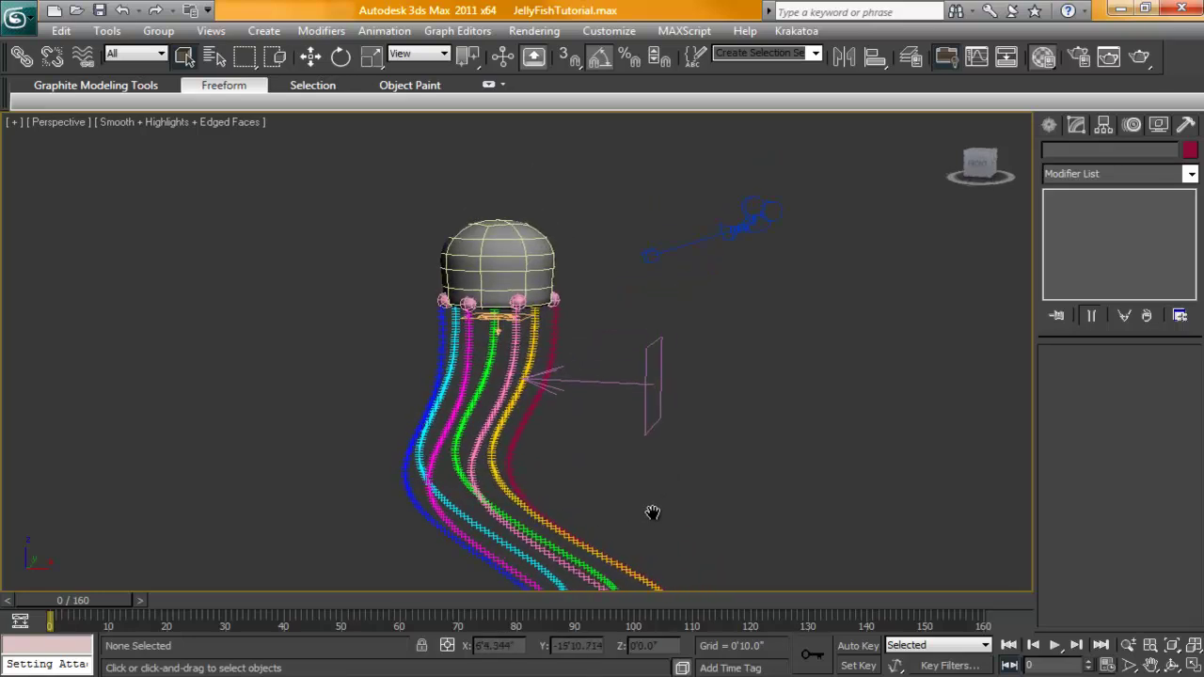
left_click(266, 31)
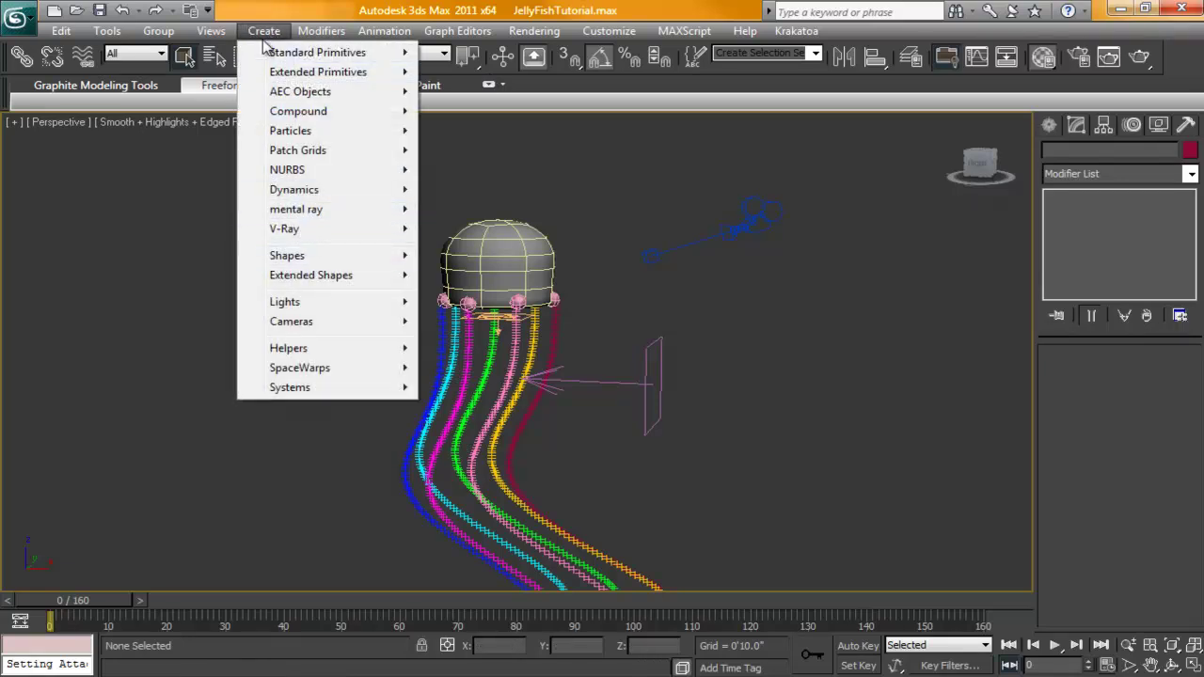
mouse_move(301, 303)
mouse_move(477, 323)
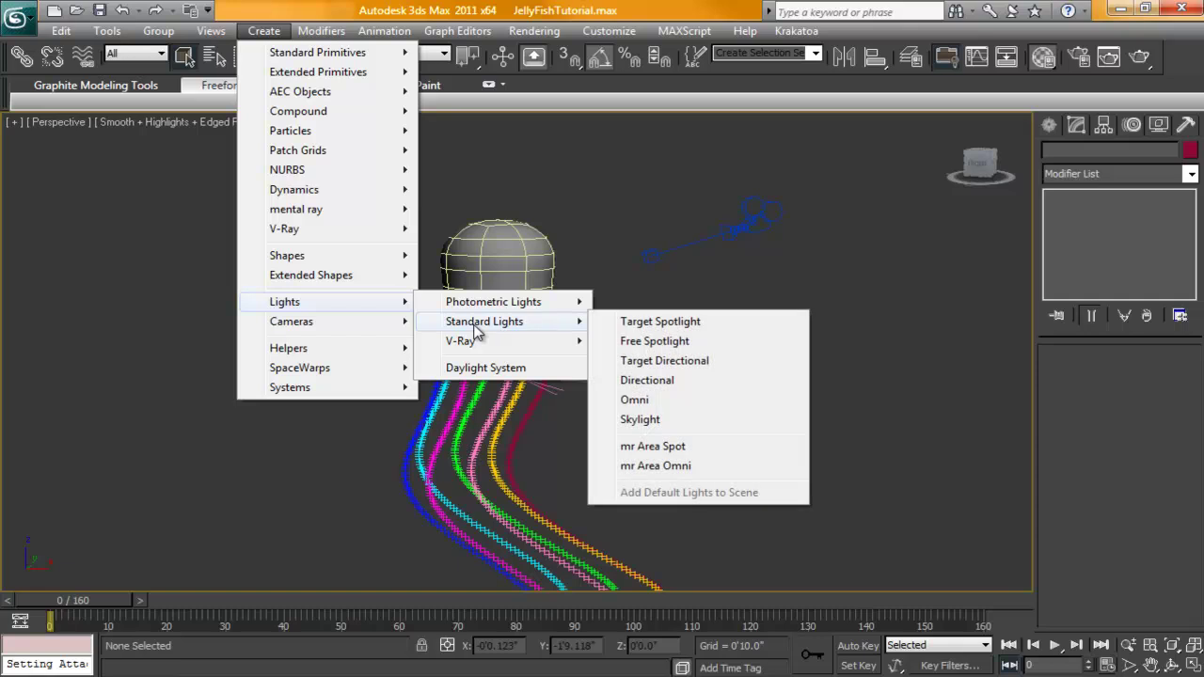
left_click(632, 400)
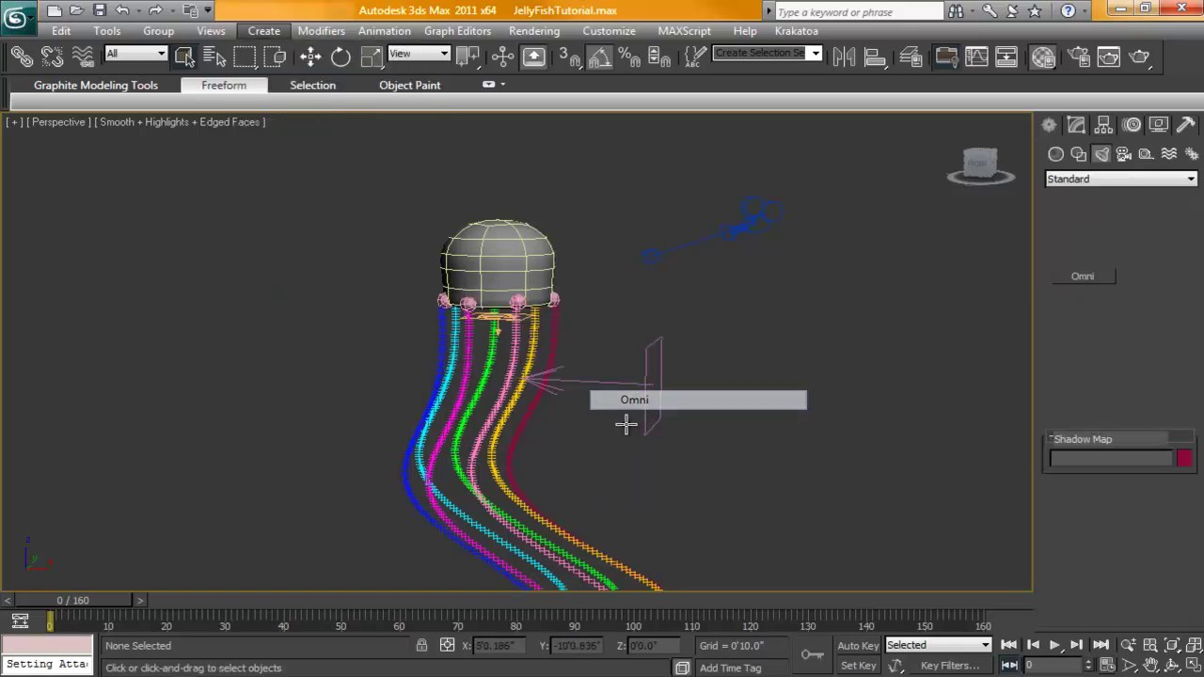
left_click(619, 495)
middle_click_drag(653, 506, 630, 462, "alt")
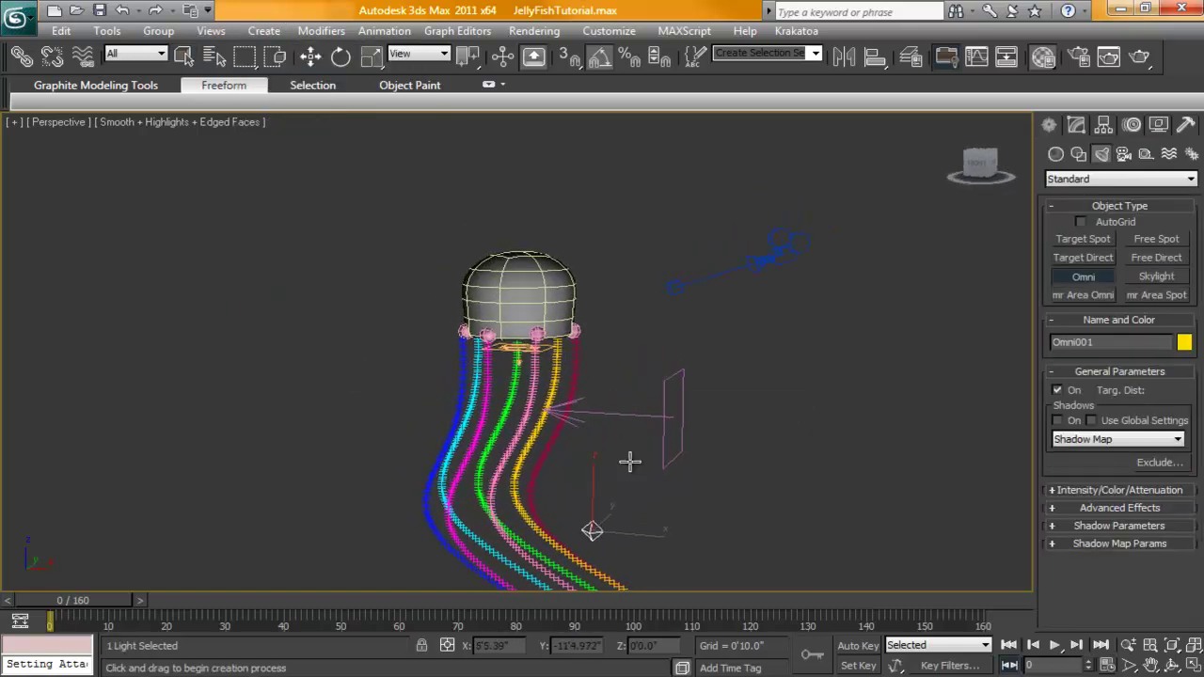
middle_click_drag(633, 350, 620, 291, "alt")
right_click(621, 290)
- Align the Omni light to the jellyfish bell (Cylinder001) in X, Y and Z position, pivot point to pivot point
middle_click_drag(669, 333, 576, 343, "alt")
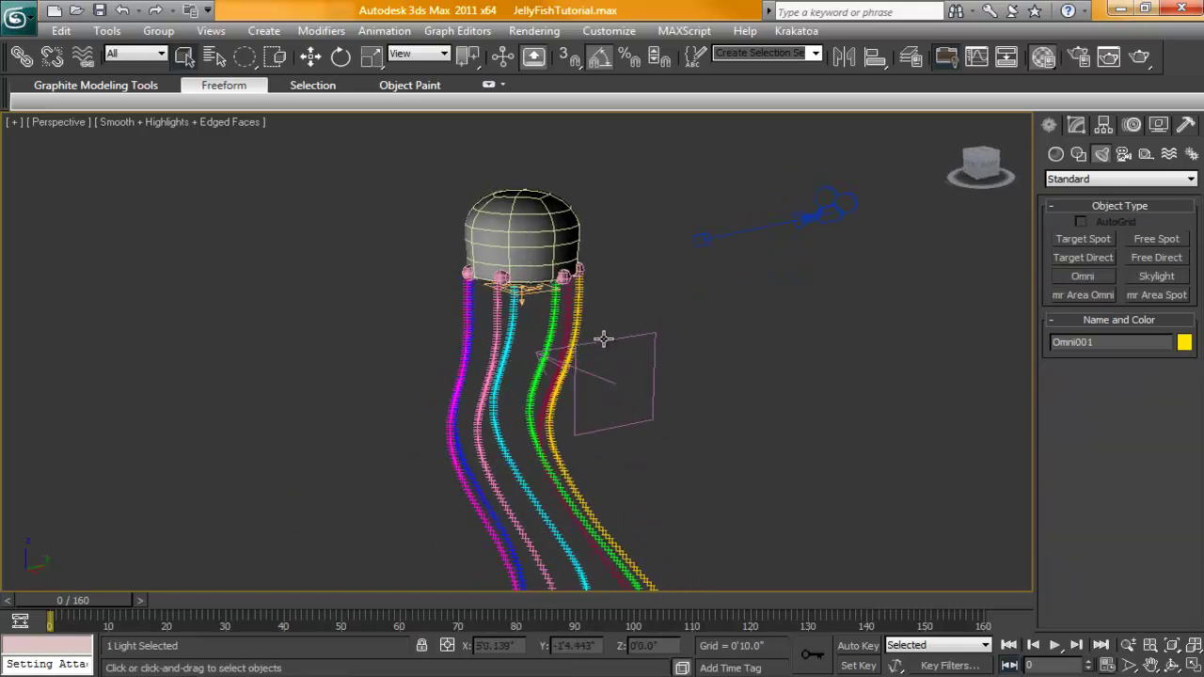
key("alt+w")
scroll(334, 230, "down", 2)
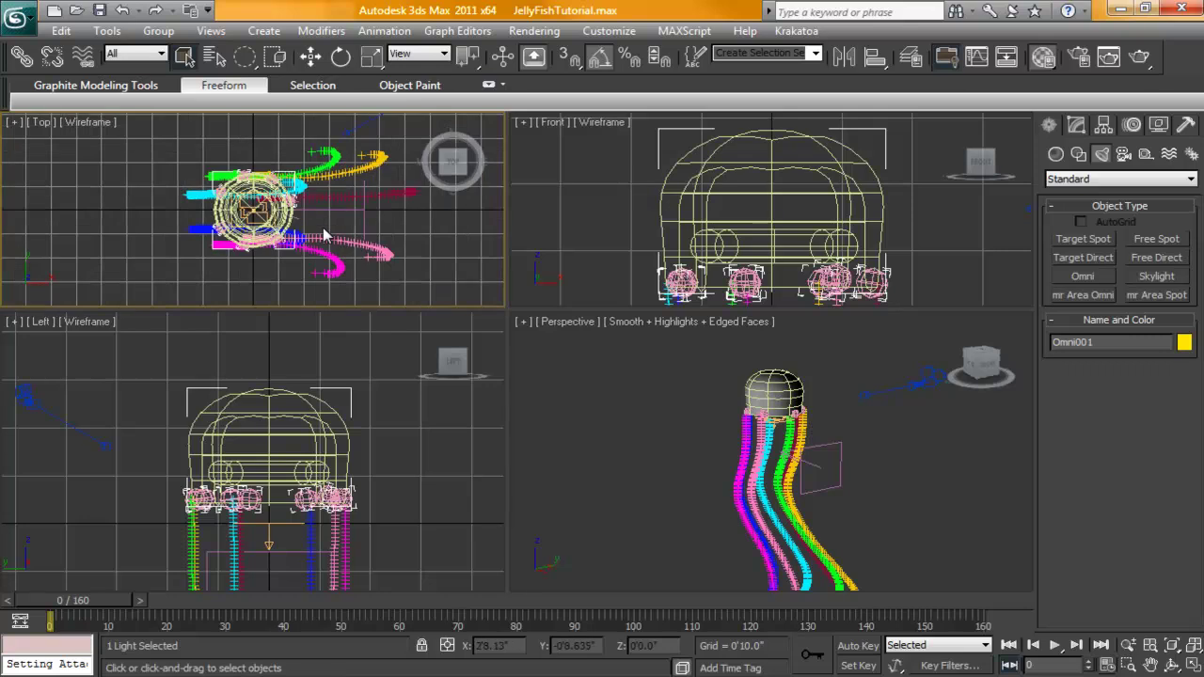
key("alt+a")
left_click(240, 221)
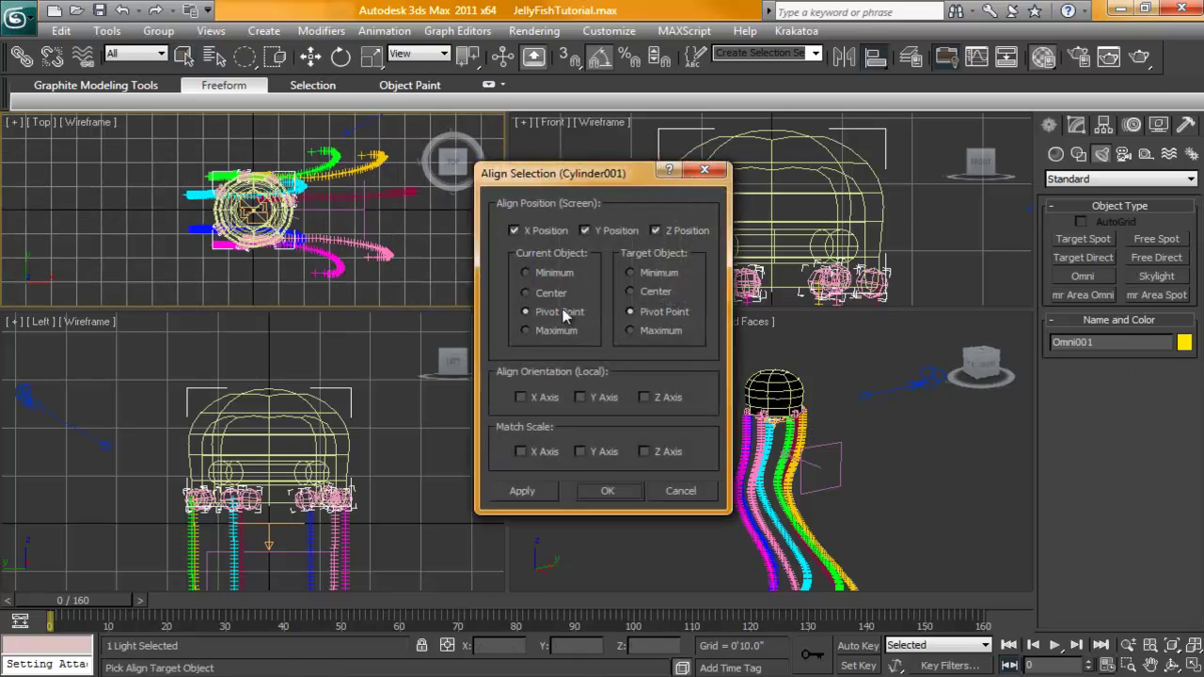
left_click(607, 491)
- Raise the Omni light along Z to about 1'9.239" inside the bell and inspect its placement from underneath
scroll(781, 448, "up", 4)
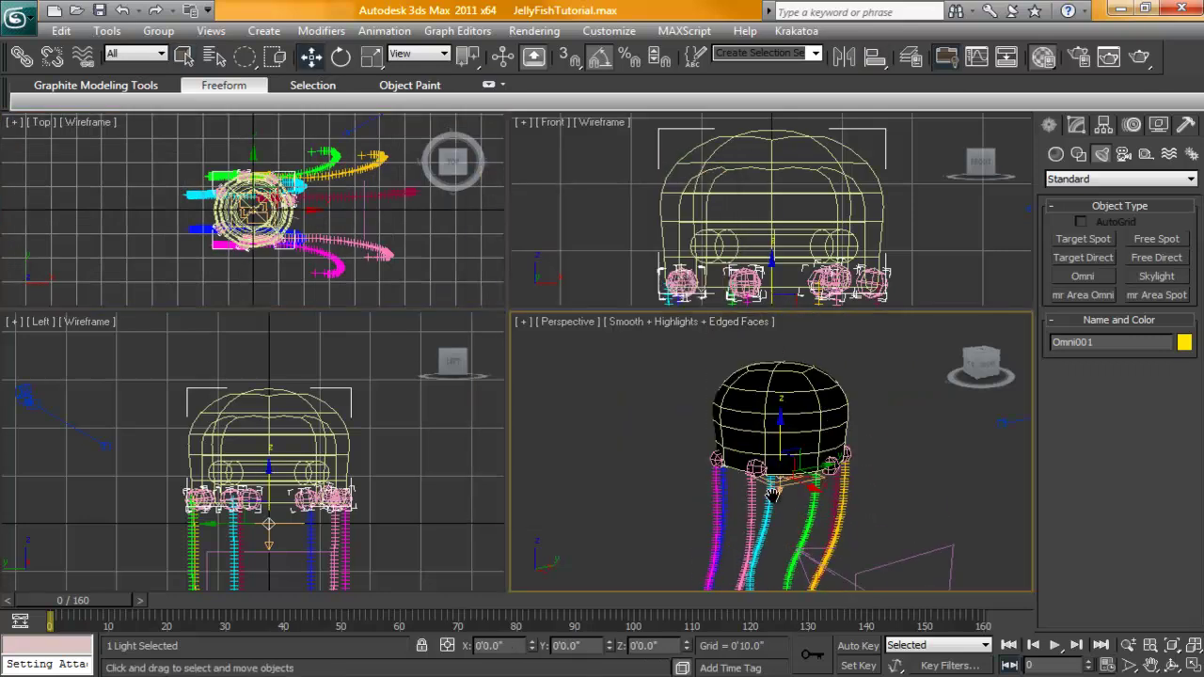
left_click_drag(782, 447, 782, 384)
middle_click_drag(806, 421, 791, 386, "alt")
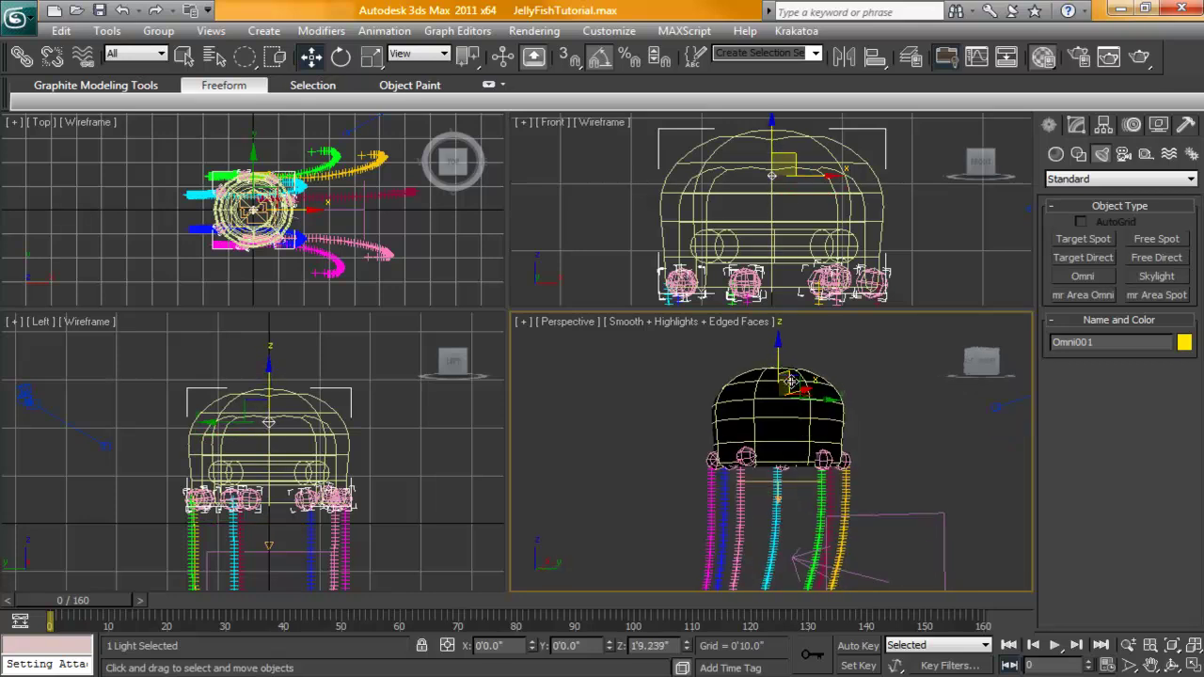
scroll(828, 414, "up", 4)
key("alt+w")
middle_click_drag(787, 457, 707, 407, "alt")
scroll(674, 378, "up", 5)
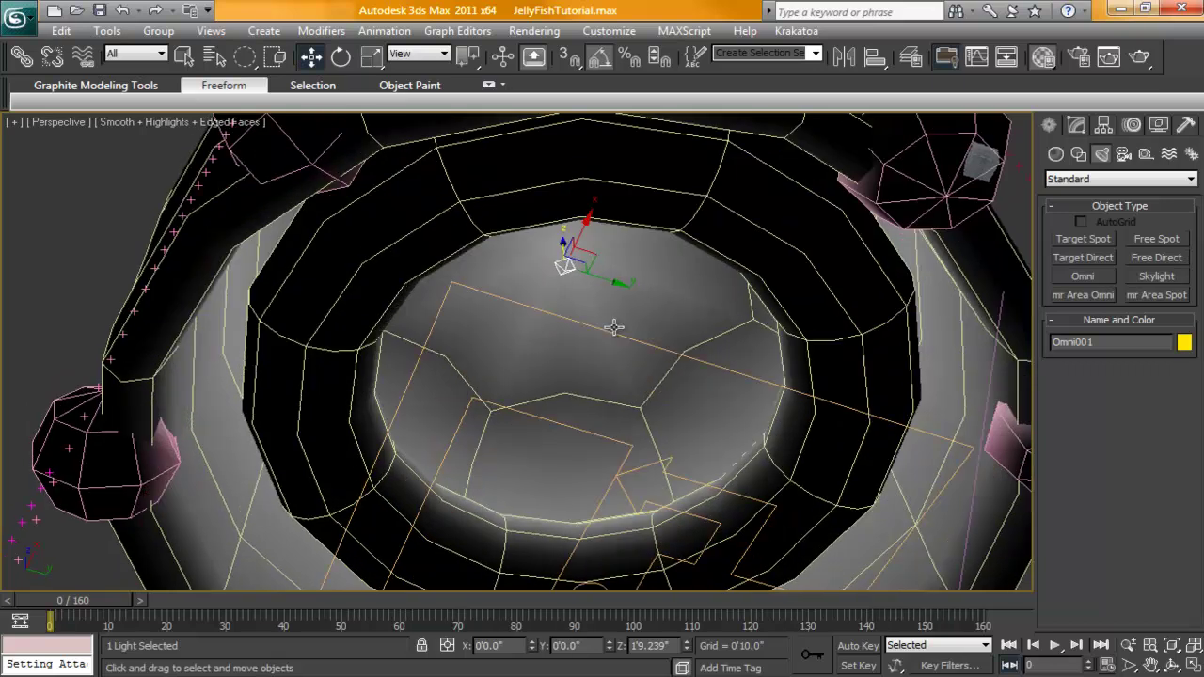
mouse_move(603, 339)
middle_mouse_down("alt")
mouse_move(580, 371)
mouse_move(626, 333)
mouse_move(612, 328)
mouse_move(615, 360)
middle_mouse_up("alt")
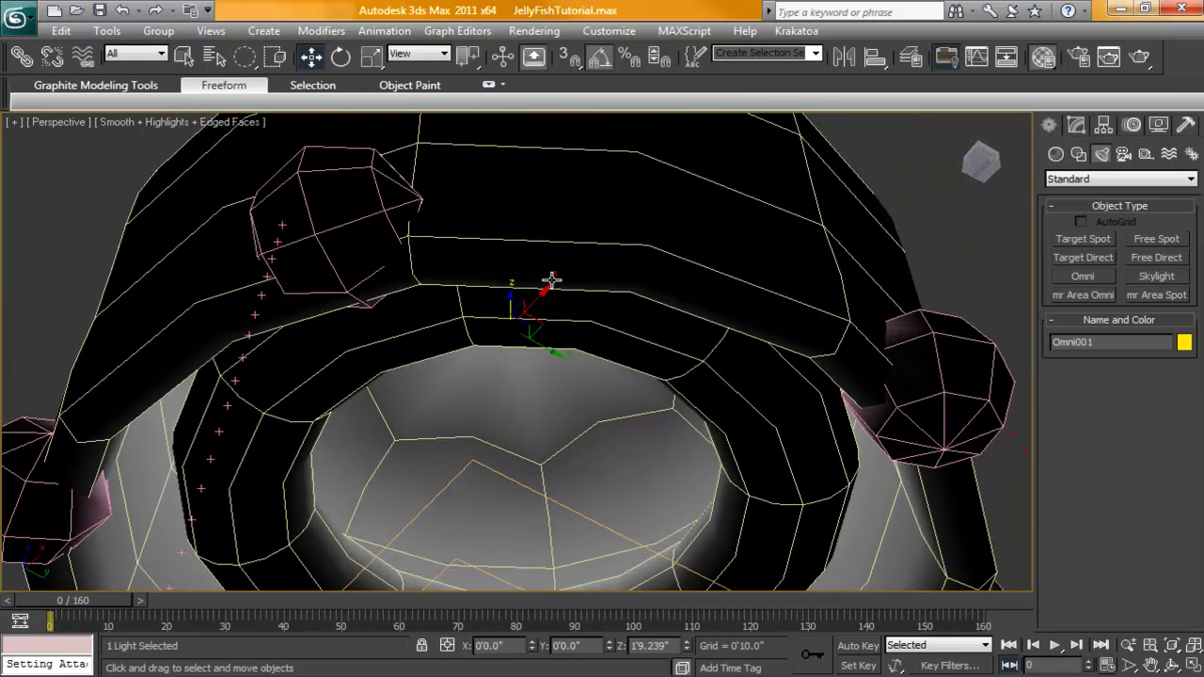
- Apply an Attachment constraint to the Omni light with the jellyfish bell as the object to attach to
left_click(278, 33)
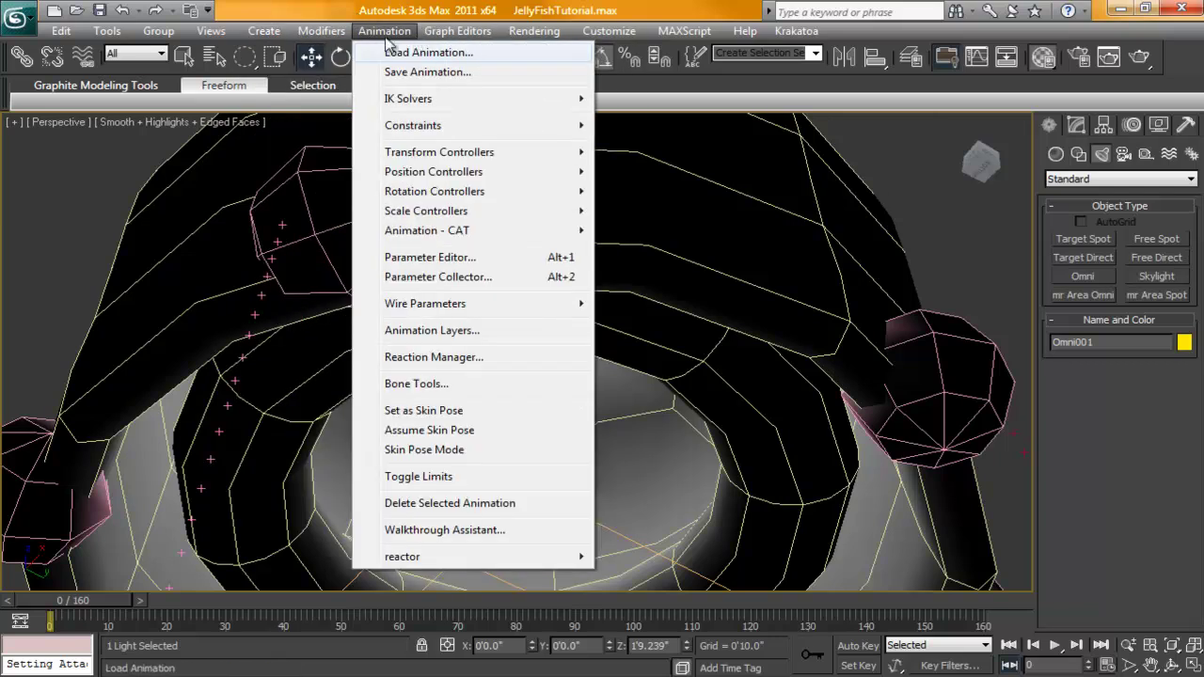
mouse_move(483, 125)
left_click(686, 127)
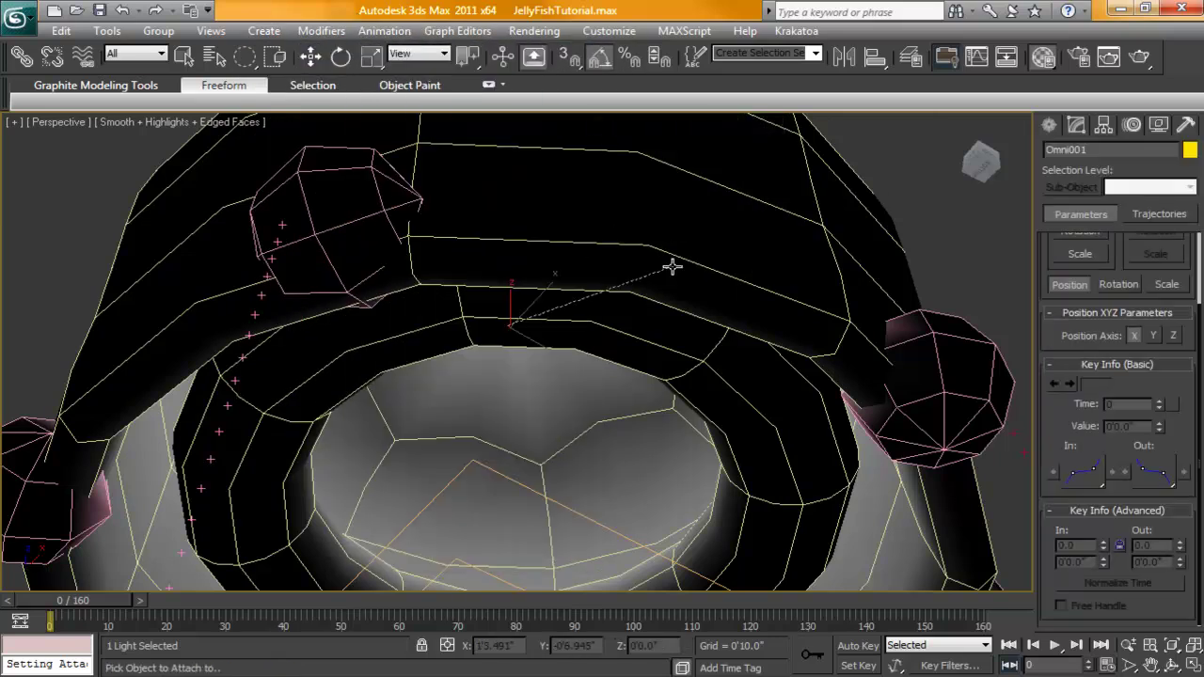
left_click(754, 193)
middle_click_drag(599, 423, 626, 397, "alt")
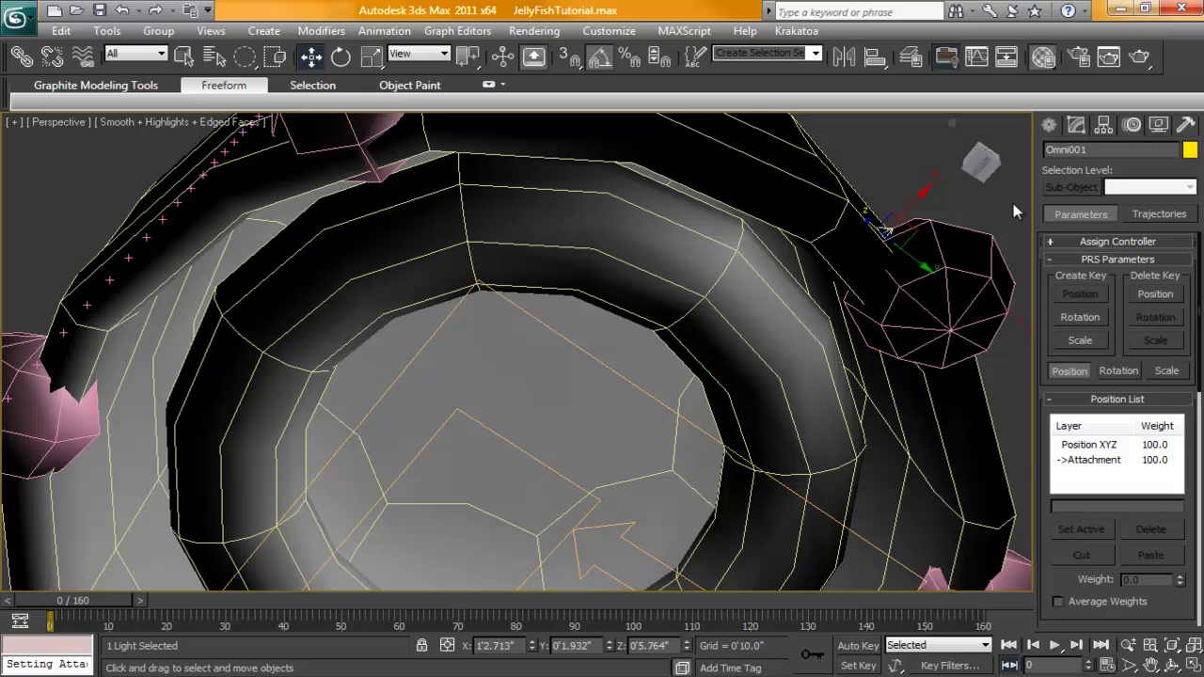
- Try to scale up the attached Omni light uniformly
scroll(749, 322, "down", 3)
middle_click_drag(749, 323, 707, 446, "alt")
key("r")
left_click_drag(639, 442, 741, 430)
middle_click_drag(742, 424, 679, 425)
scroll(743, 407, "up", 3)
scroll(757, 383, "down", 6)
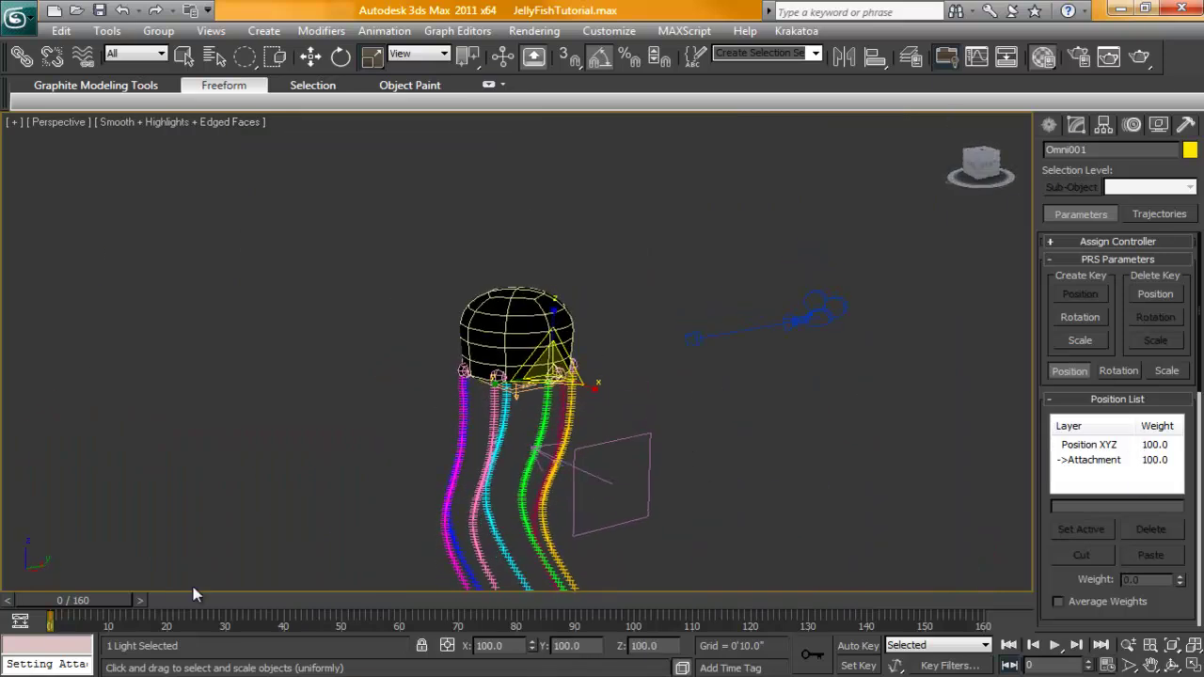
- Position the attached light on top of the bell using attachment face 352, A -0.112 and B 0.168
scroll(1044, 540, "down", 5)
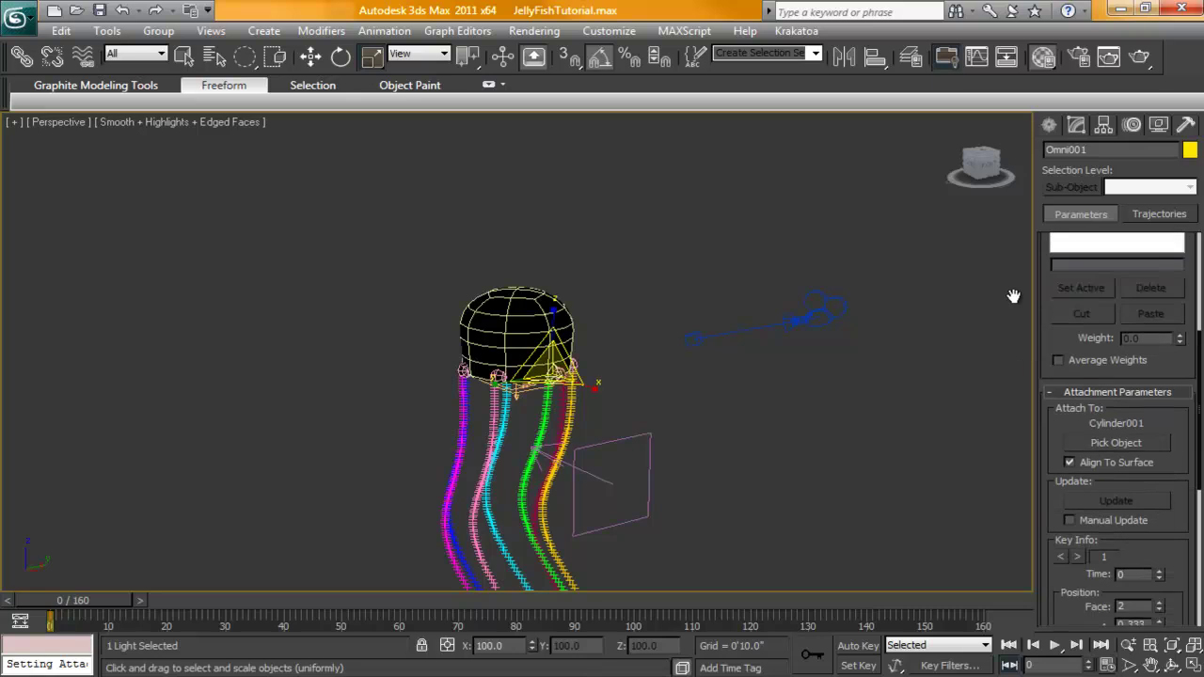
left_click_drag(1158, 503, 1133, 164)
middle_click_drag(801, 327, 875, 428, "alt")
scroll(703, 434, "up", 4)
left_click(1158, 491)
left_click(1159, 499)
left_click(1159, 500)
middle_click_drag(738, 451, 723, 532, "alt")
scroll(732, 354, "down", 3)
scroll(723, 532, "up", 3)
left_click_drag(1159, 519, 1159, 590)
left_click_drag(1159, 536, 1159, 564)
middle_click_drag(743, 527, 735, 410, "alt")
scroll(688, 389, "down", 5)
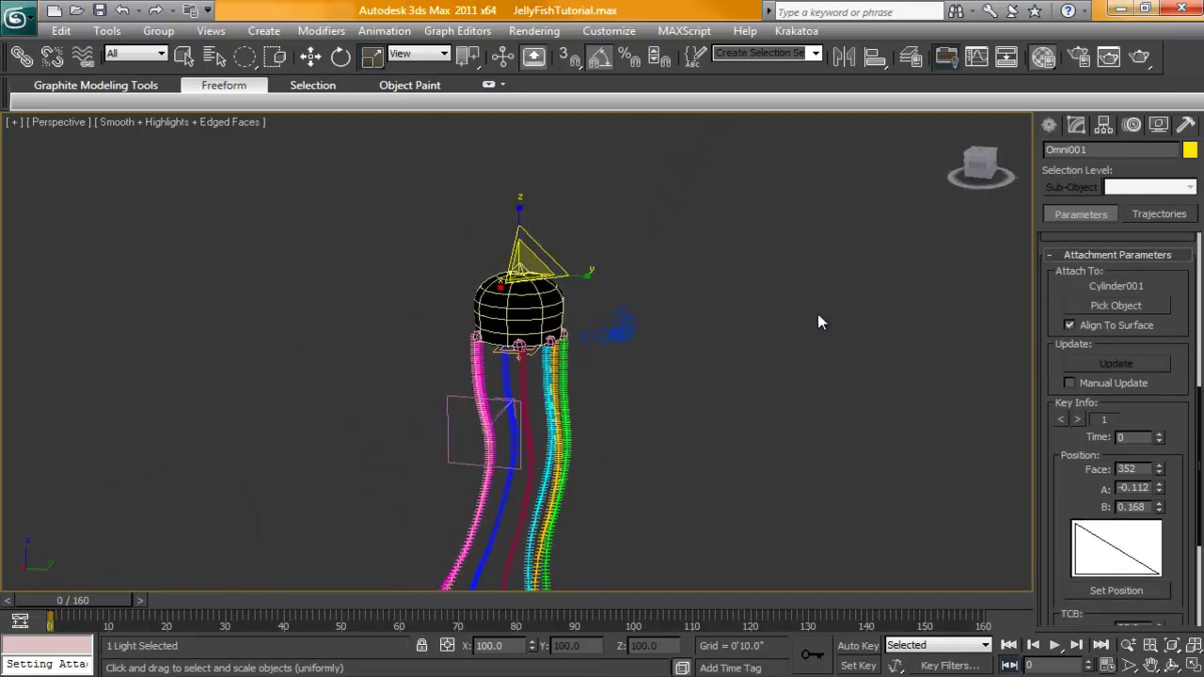
- Open the Omni light's intensity and attenuation parameters and enable Far Attenuation
left_click(1078, 130)
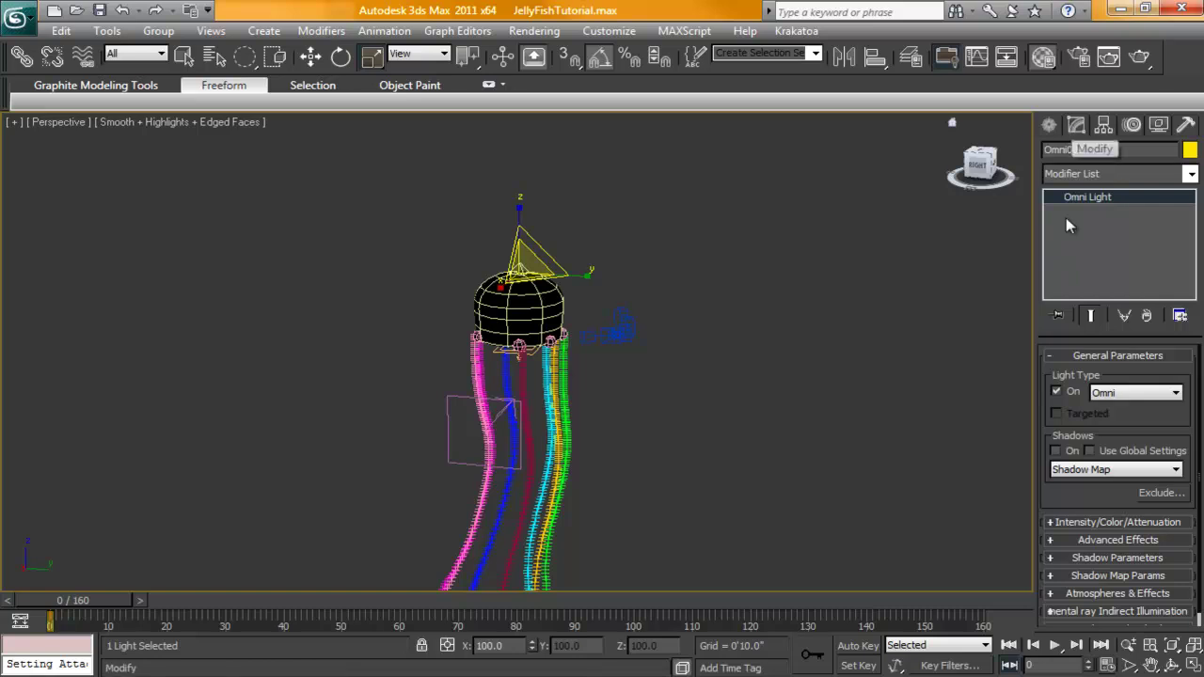
left_click_drag(1078, 502, 1074, 447)
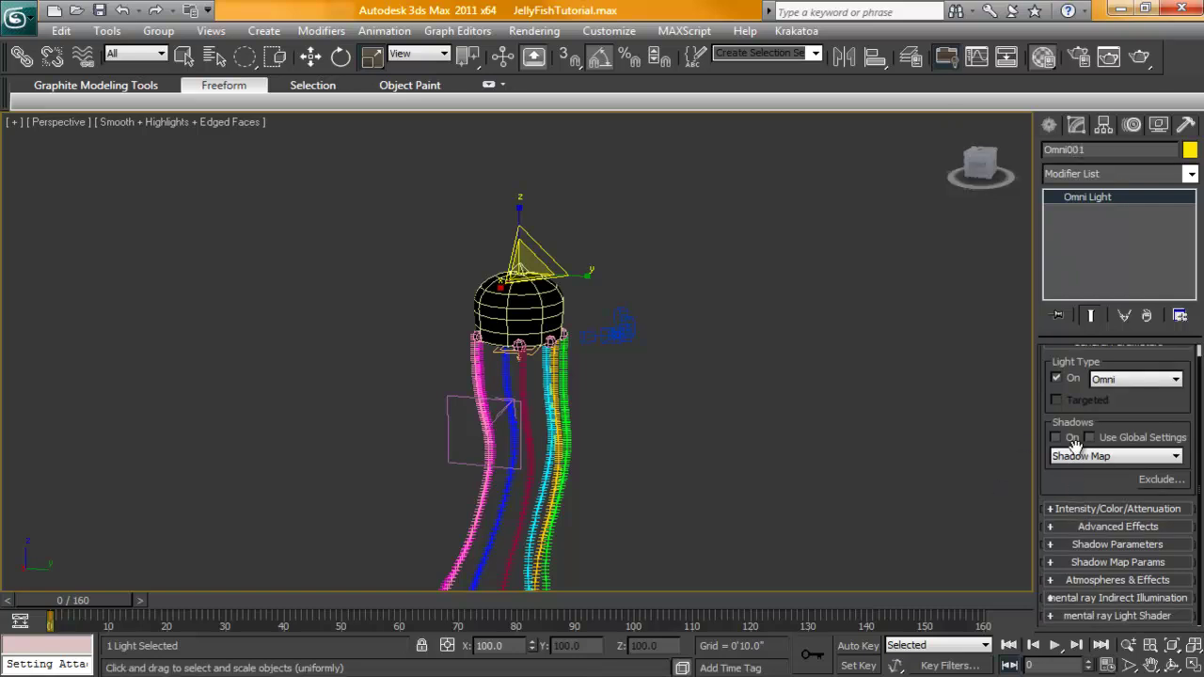
left_click(1100, 509)
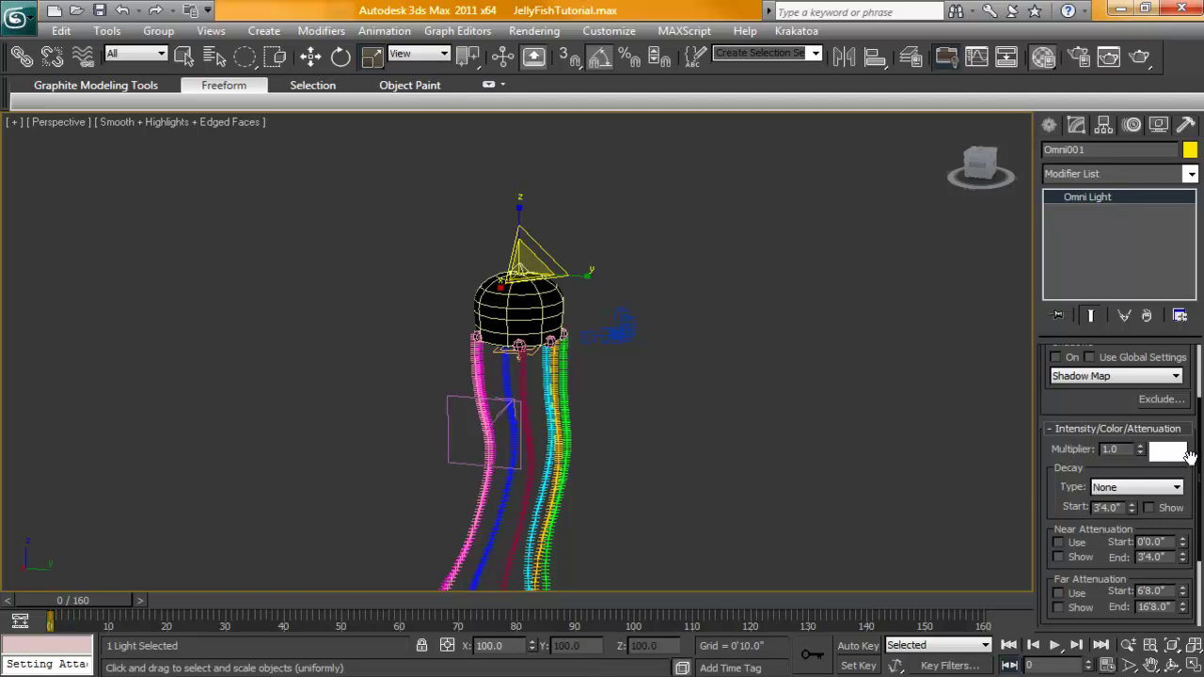
left_click_drag(1201, 471, 1183, 565)
left_click(1060, 480)
- Set the light's near attenuation end to 0'0.0" and its far attenuation to start at 7'8.2" and end at 7'8.7"
scroll(753, 454, "down", 5)
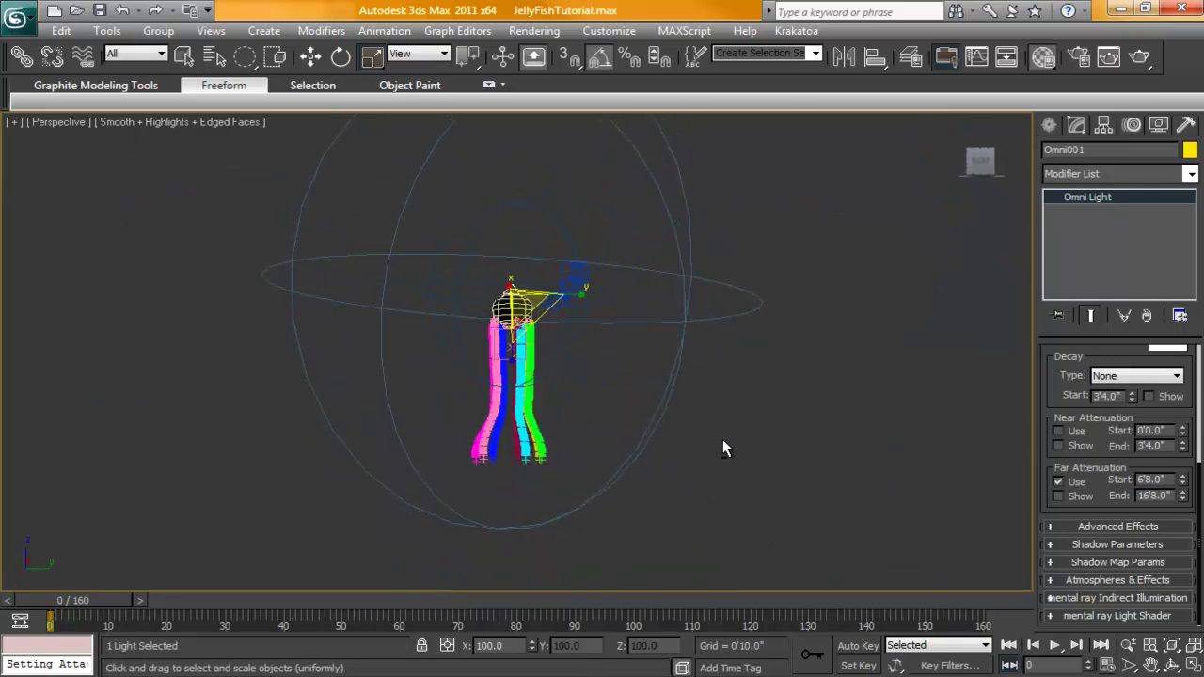
middle_click_drag(659, 223, 513, 296, "alt")
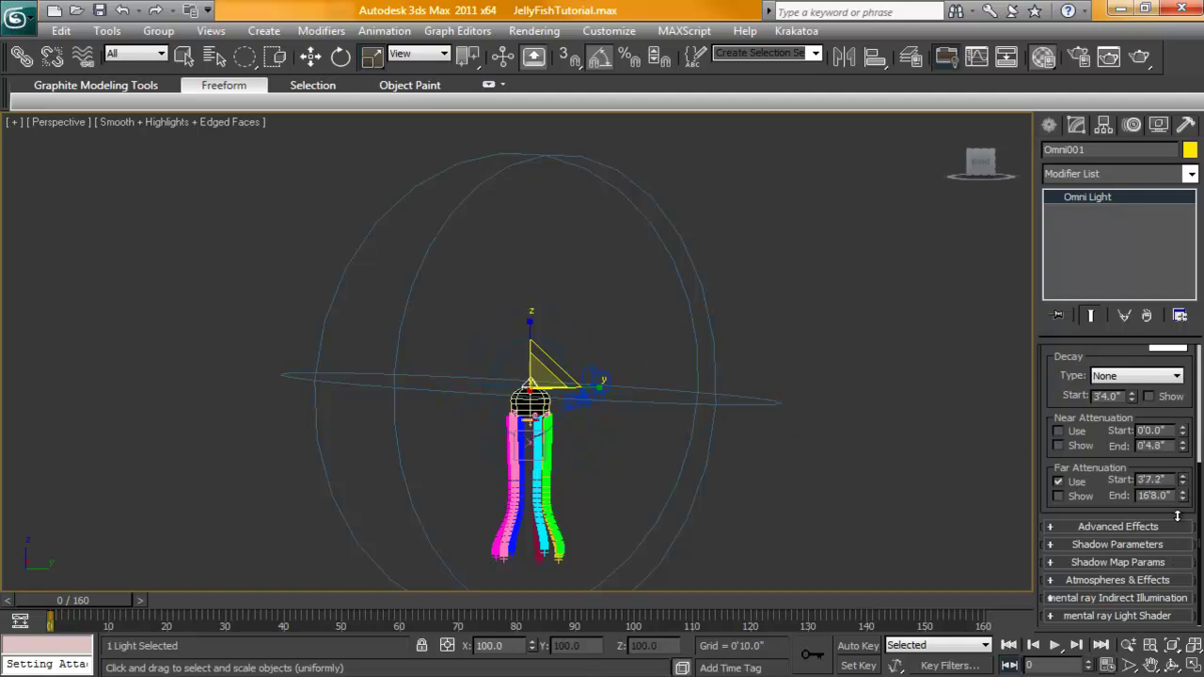
left_click_drag(1182, 498, 1179, 588)
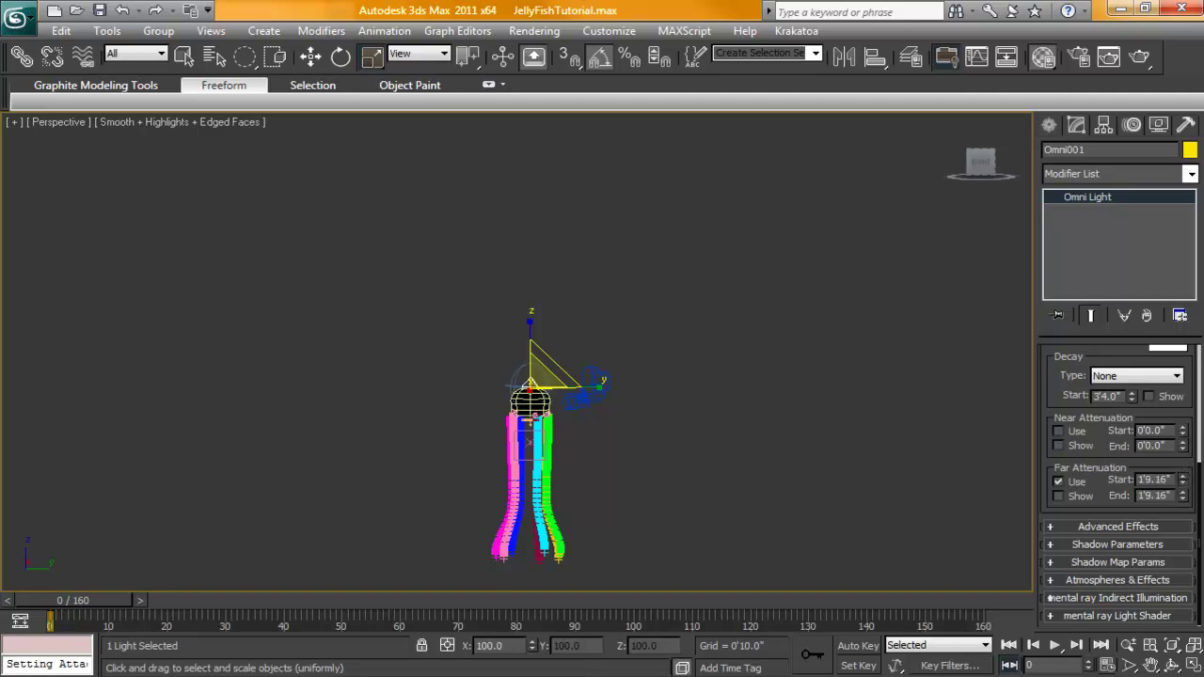
left_click_drag(1028, 168, 1028, 9)
left_click_drag(1182, 480, 1182, 383)
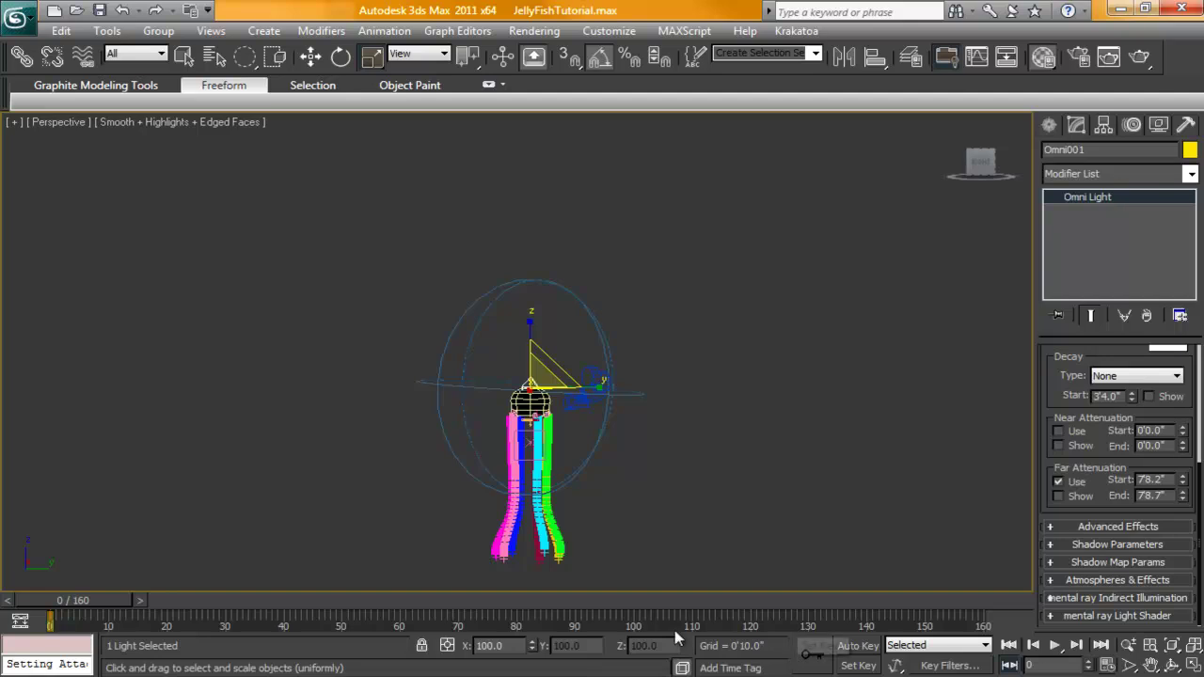
scroll(626, 492, "up", 6)
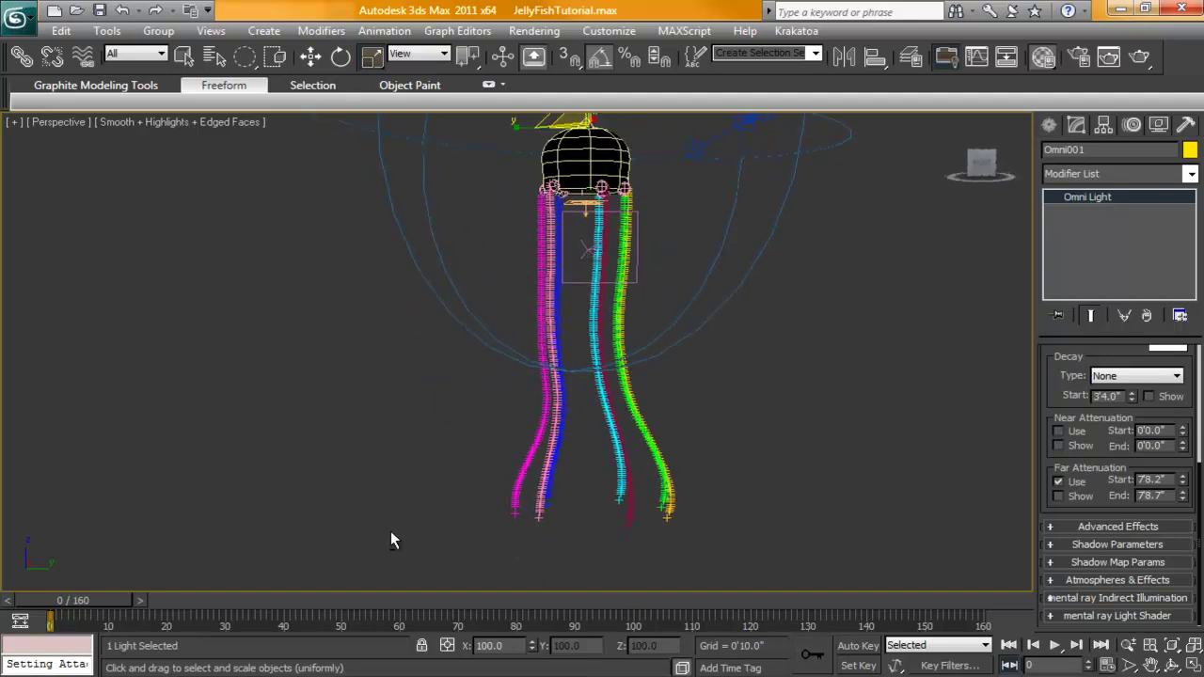
- Scrub through the timeline and examine how the bell and tentacles move over the animation
left_click_drag(113, 600, 839, 577)
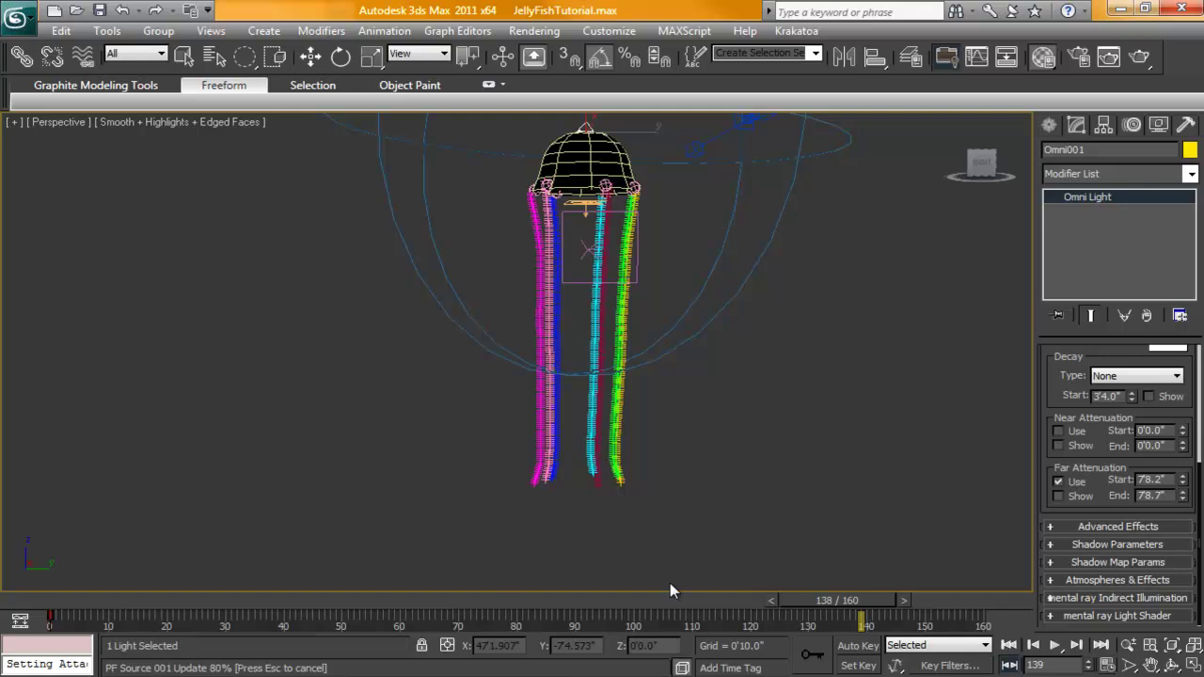
left_click_drag(321, 600, 794, 570)
left_click_drag(158, 650, 159, 650)
middle_click_drag(564, 483, 532, 495)
middle_click_drag(583, 389, 570, 462)
scroll(569, 411, "up", 2)
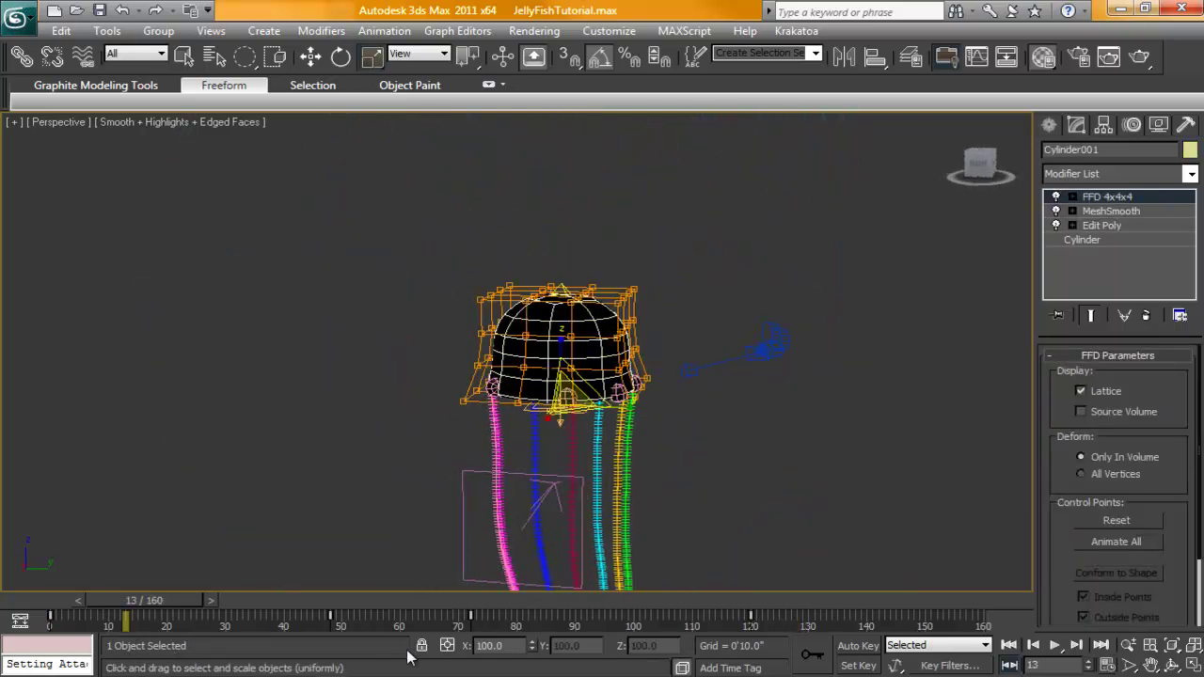
left_click_drag(136, 607, 465, 607)
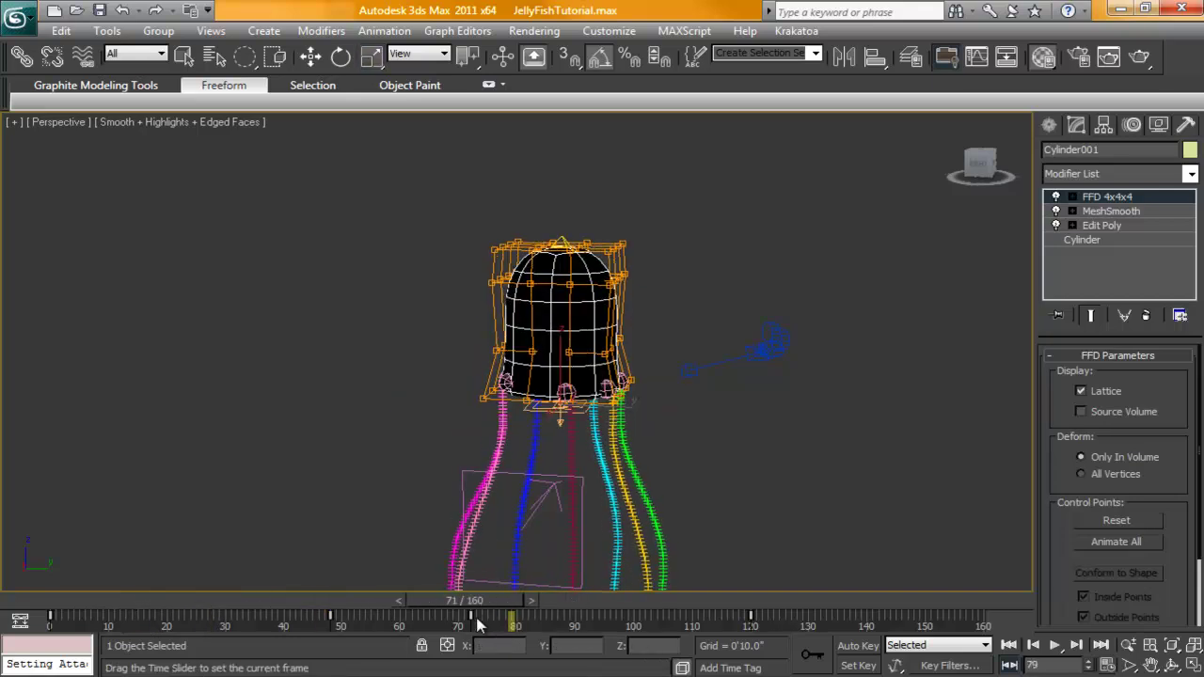
- Go to the bell's keyframe at frame 72 with Auto Key enabled
left_click(1033, 645)
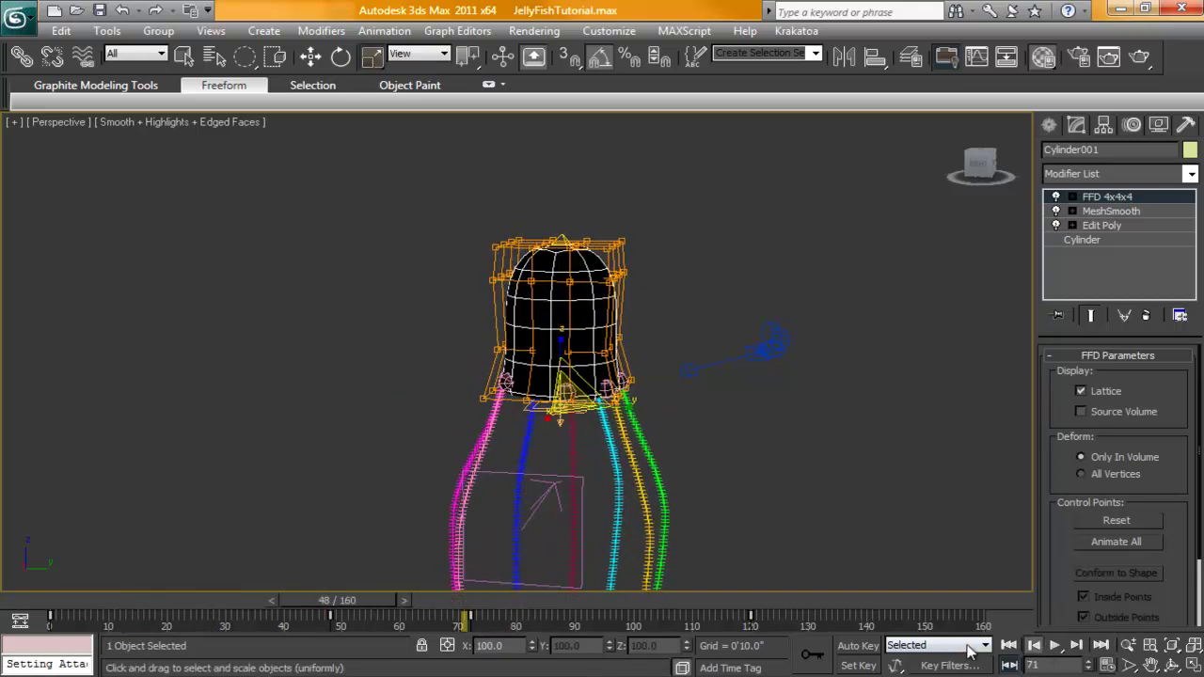
left_click(857, 645)
left_click(1077, 645)
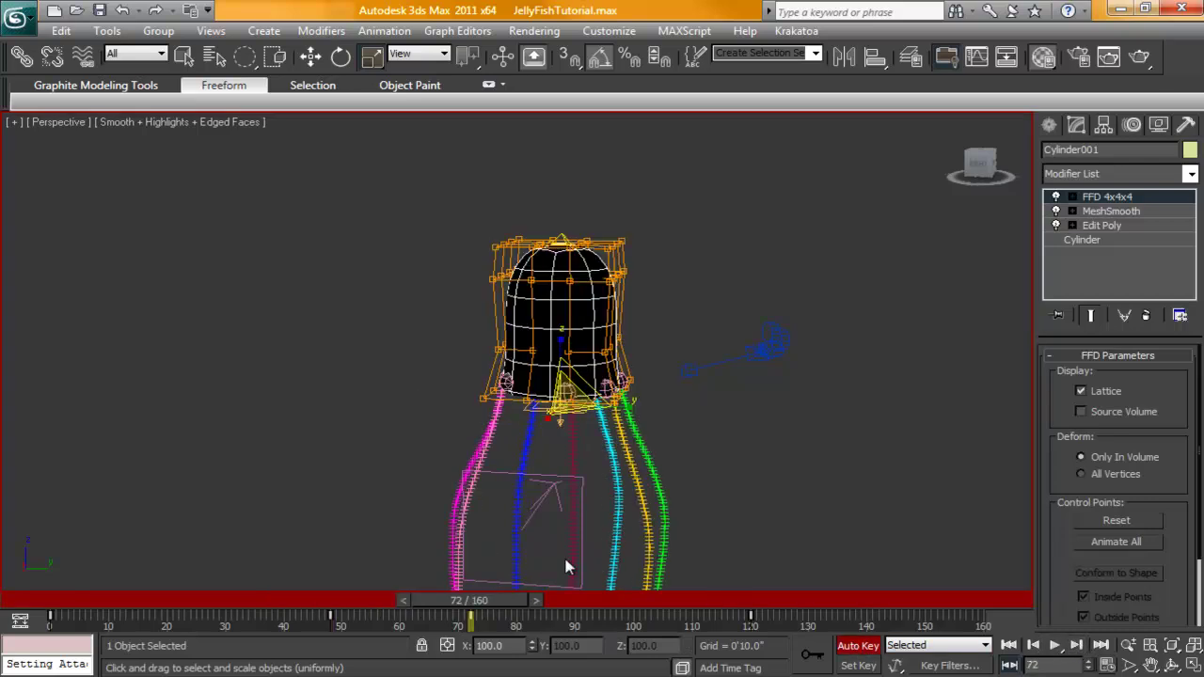
scroll(502, 523, "down", 6)
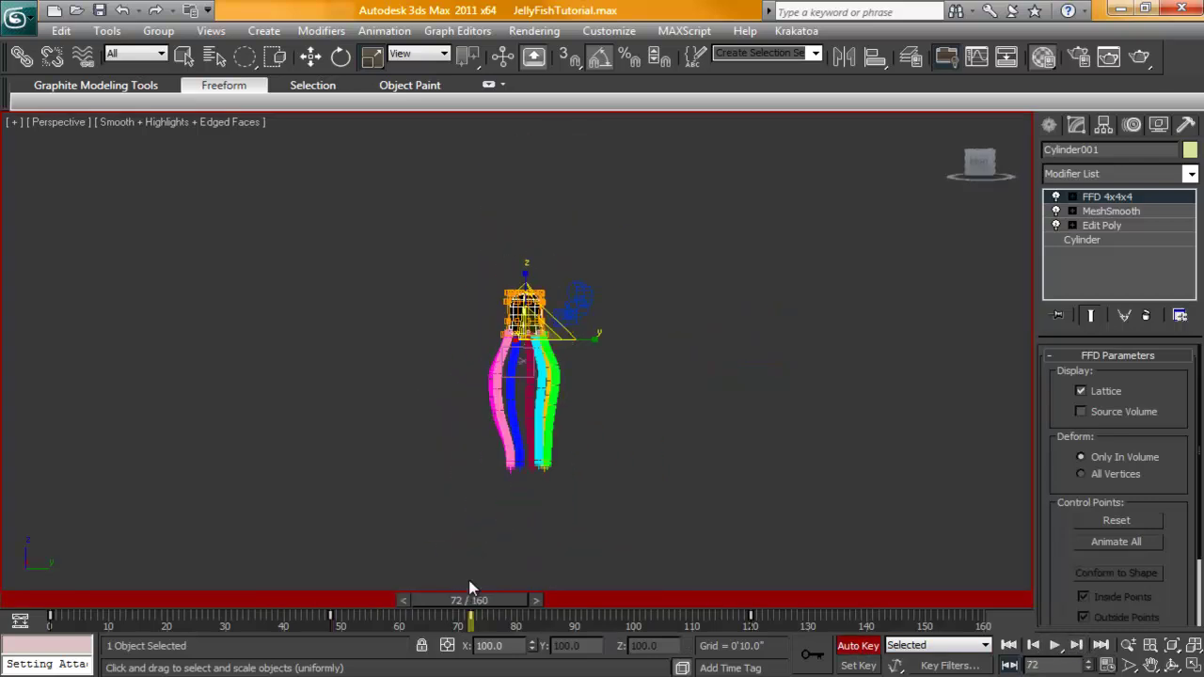
middle_click_drag(452, 328, 451, 361)
scroll(451, 328, "up", 5)
- Select all FFD 4x4x4 control points of the bell and lower them about 6 inches along Z
left_click_drag(400, 247, 656, 414)
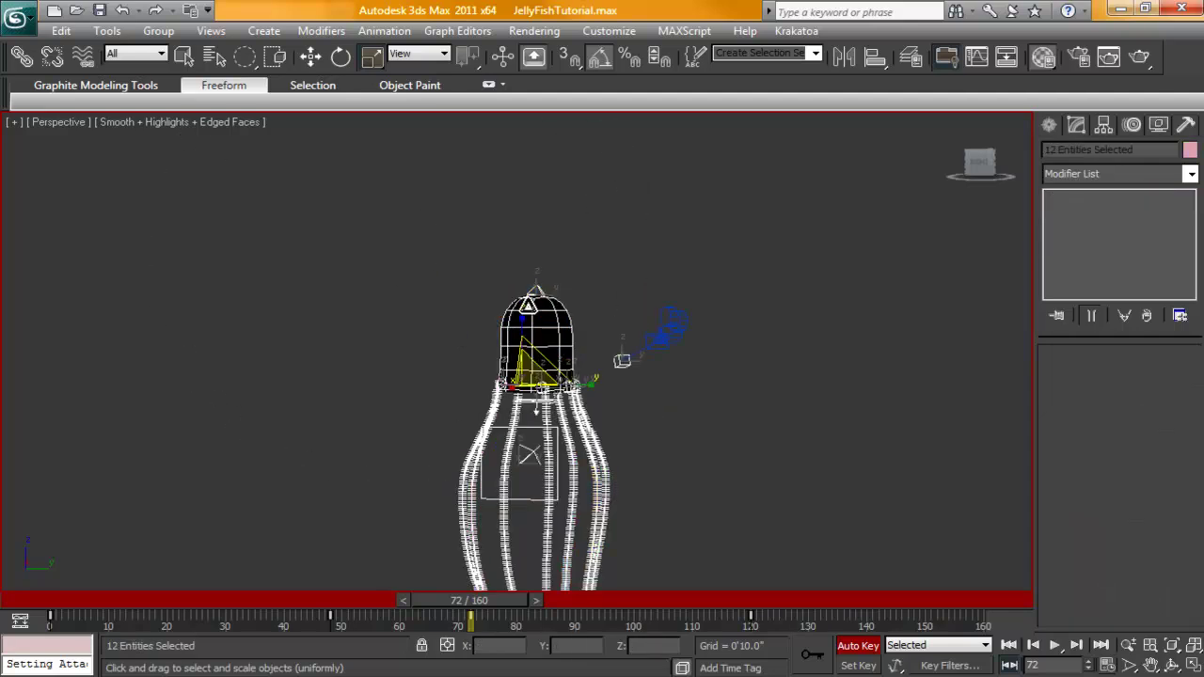
left_click(563, 320)
left_click(1072, 196)
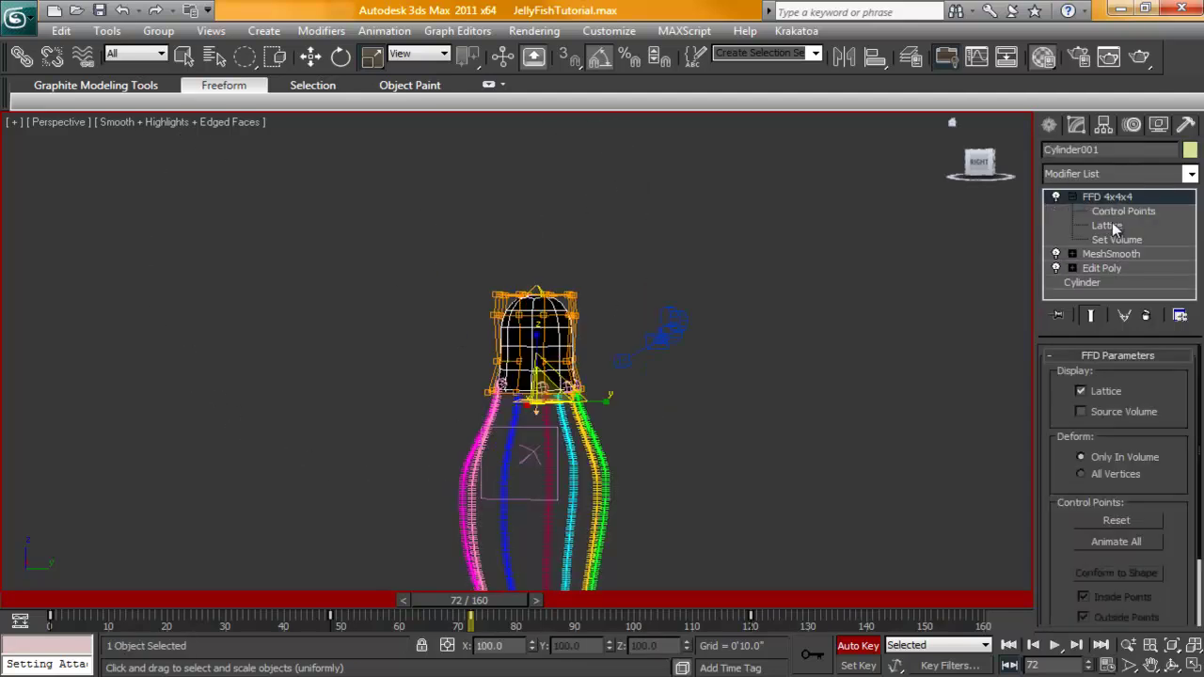
left_click(1121, 211)
left_click_drag(388, 205, 640, 532)
key("w")
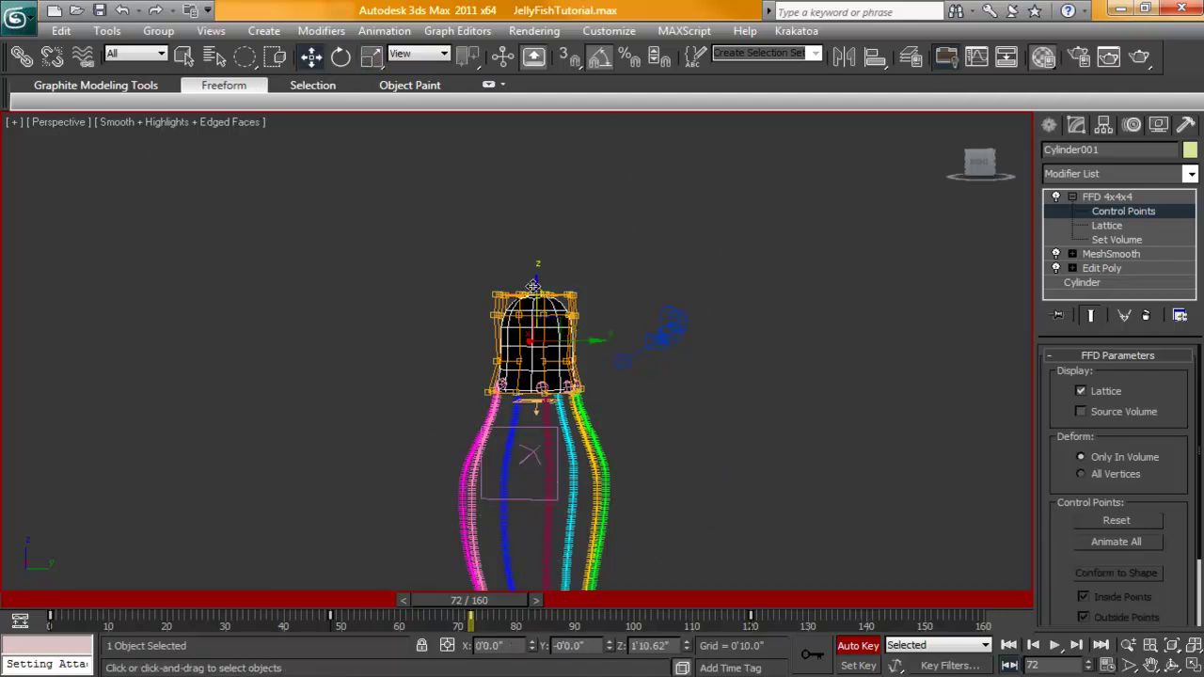
left_click_drag(534, 286, 536, 303)
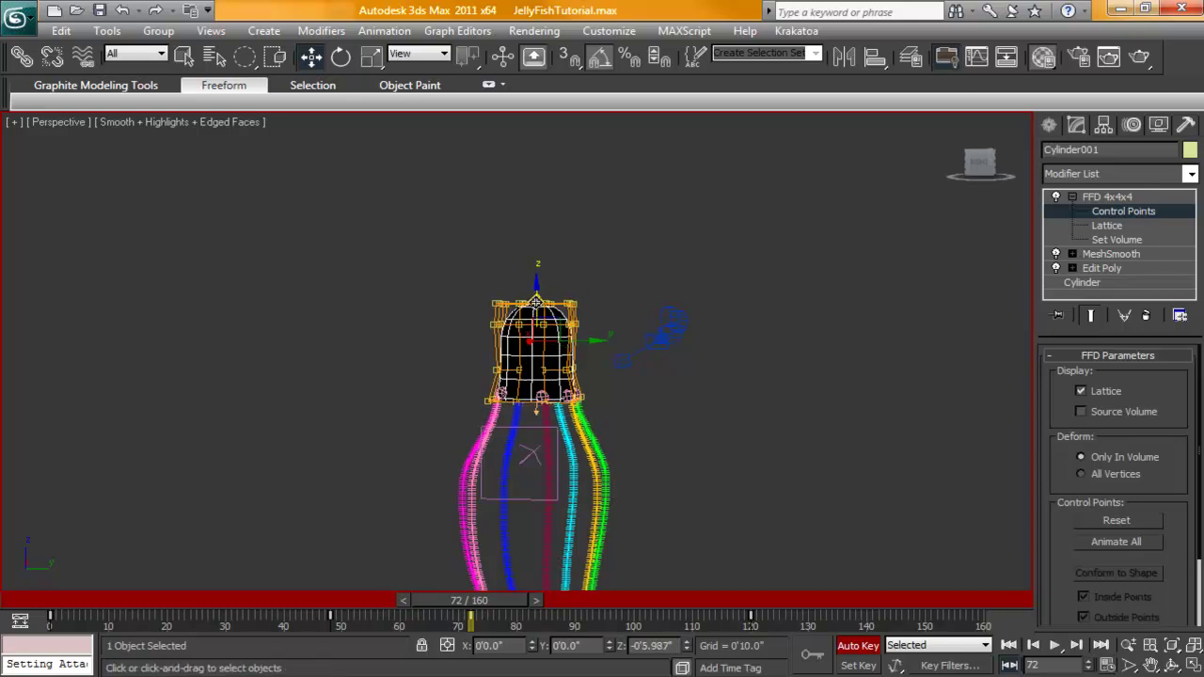
- Return to frame 0 and leave the bell's FFD control point editing
left_click(460, 600)
left_click_drag(460, 600, 47, 621)
key("w")
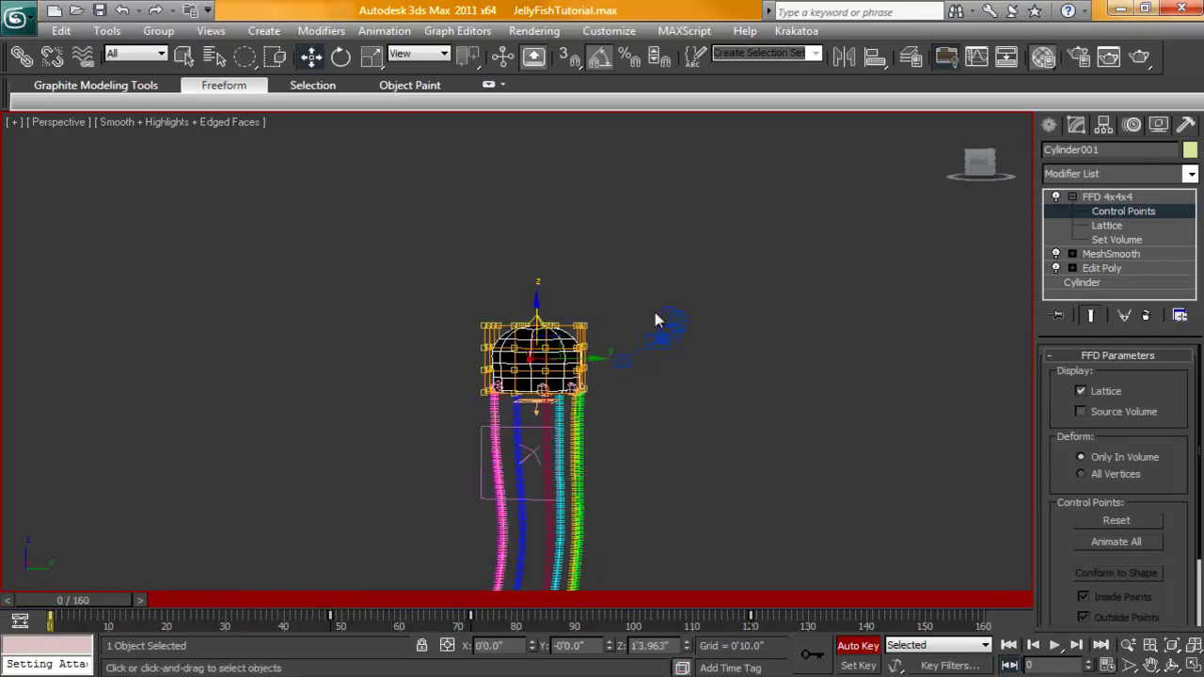
left_click(1083, 197)
scroll(842, 351, "down", 3)
middle_click_drag(693, 438, 693, 376)
scroll(706, 393, "up", 2)
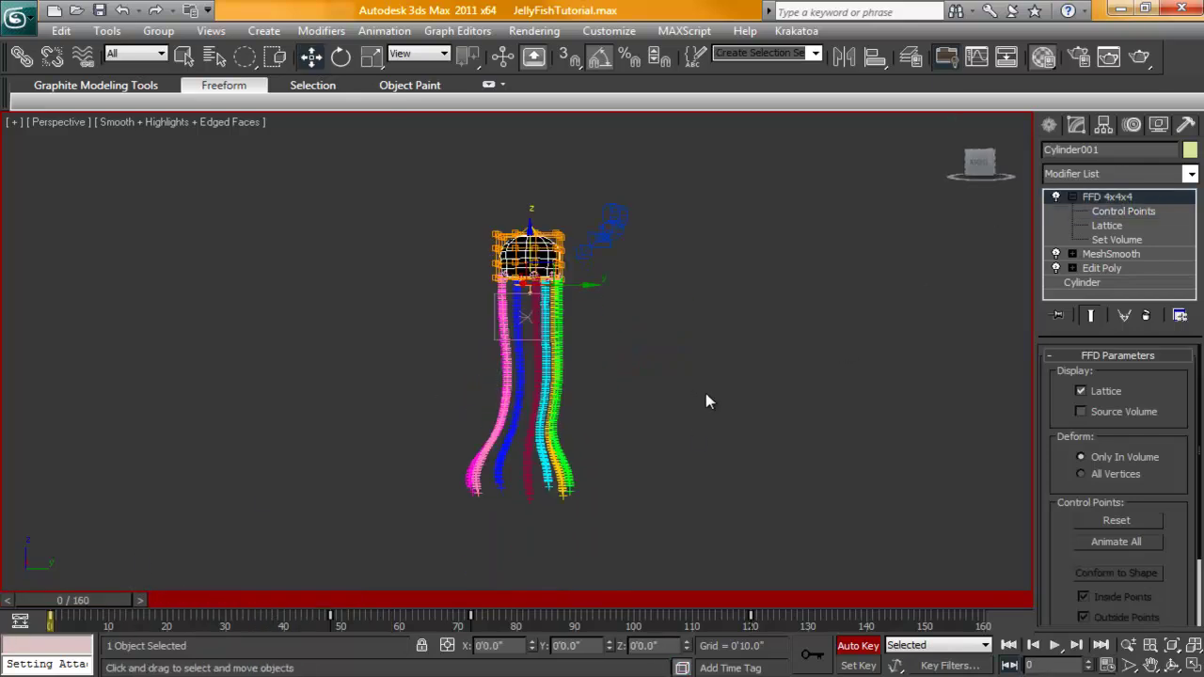
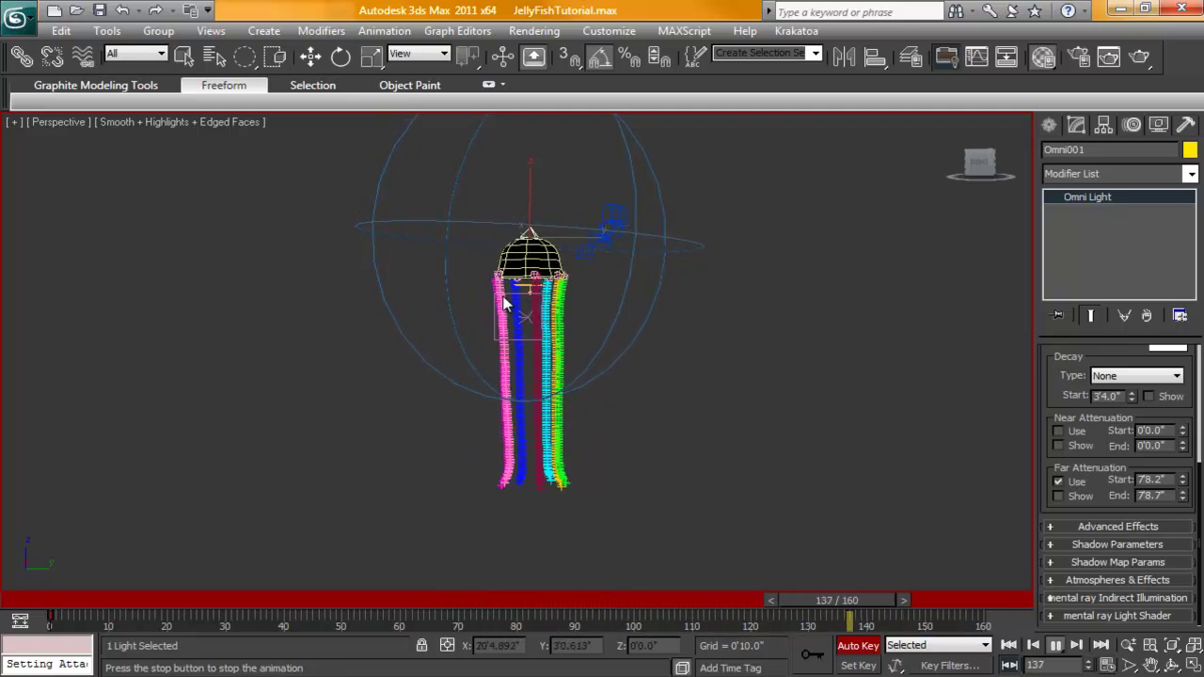
- Stop playback and scrub through the animation to examine the tentacle motion from several angles
left_click(1056, 645)
key("w")
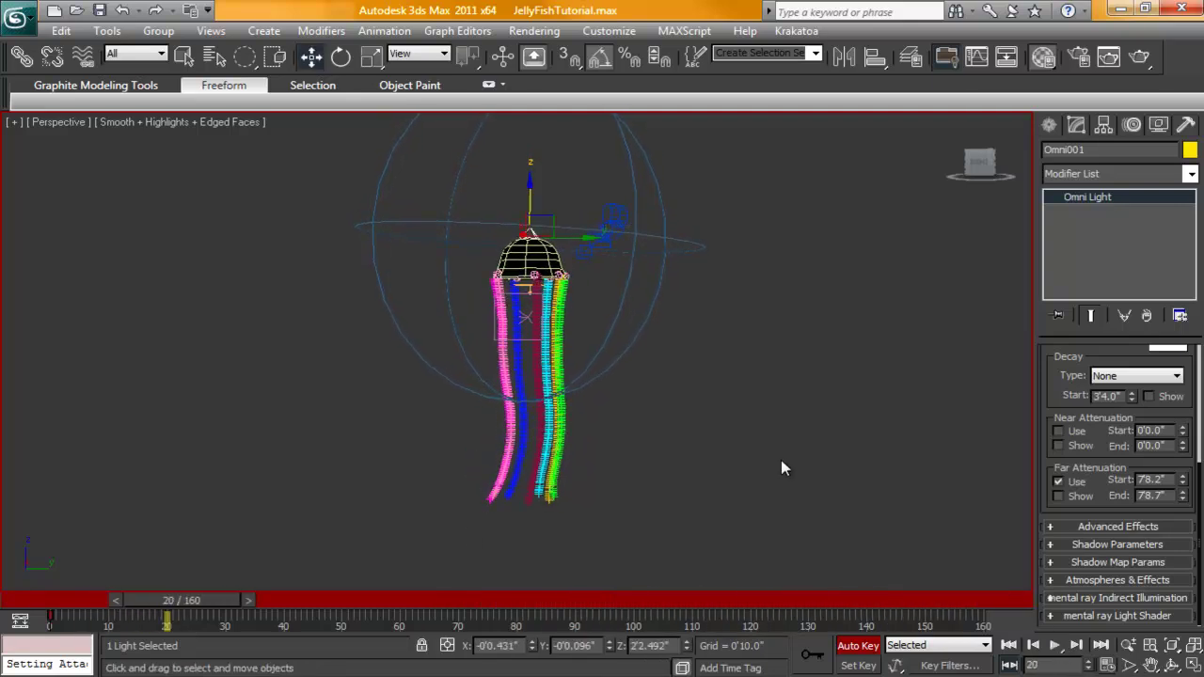
scroll(771, 475, "up", 5)
scroll(824, 492, "down", 3)
middle_click_drag(824, 491, 557, 477, "alt")
left_click_drag(202, 602, 888, 602)
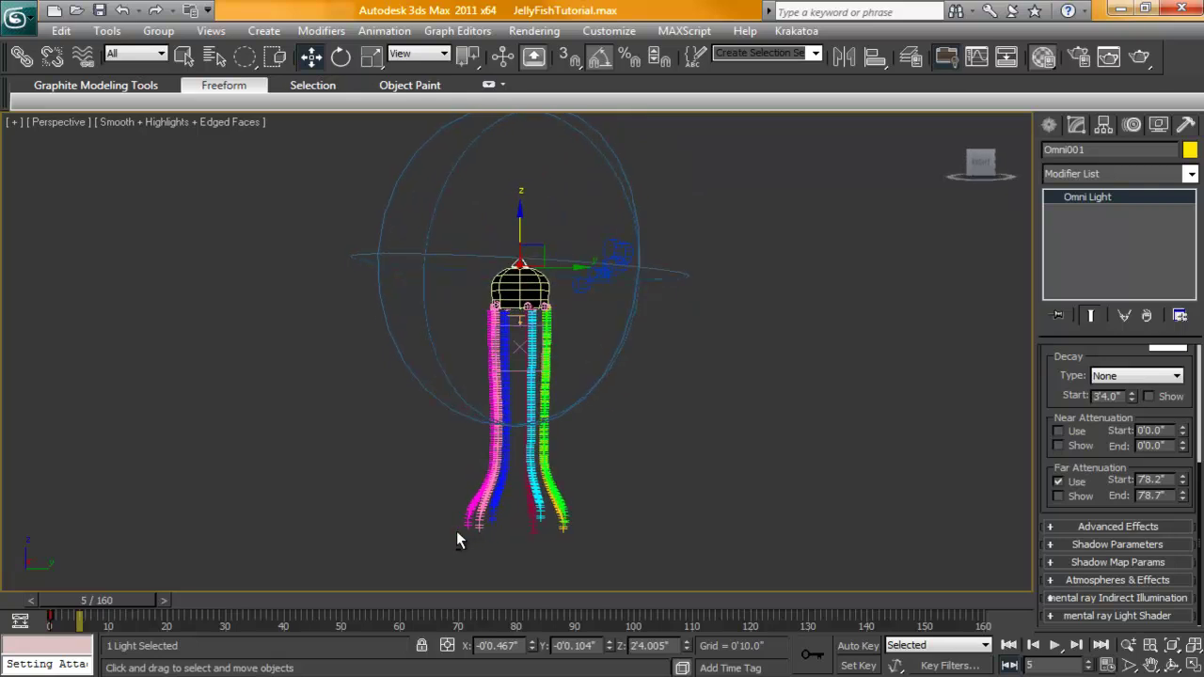
middle_click_drag(427, 523, 576, 536, "alt")
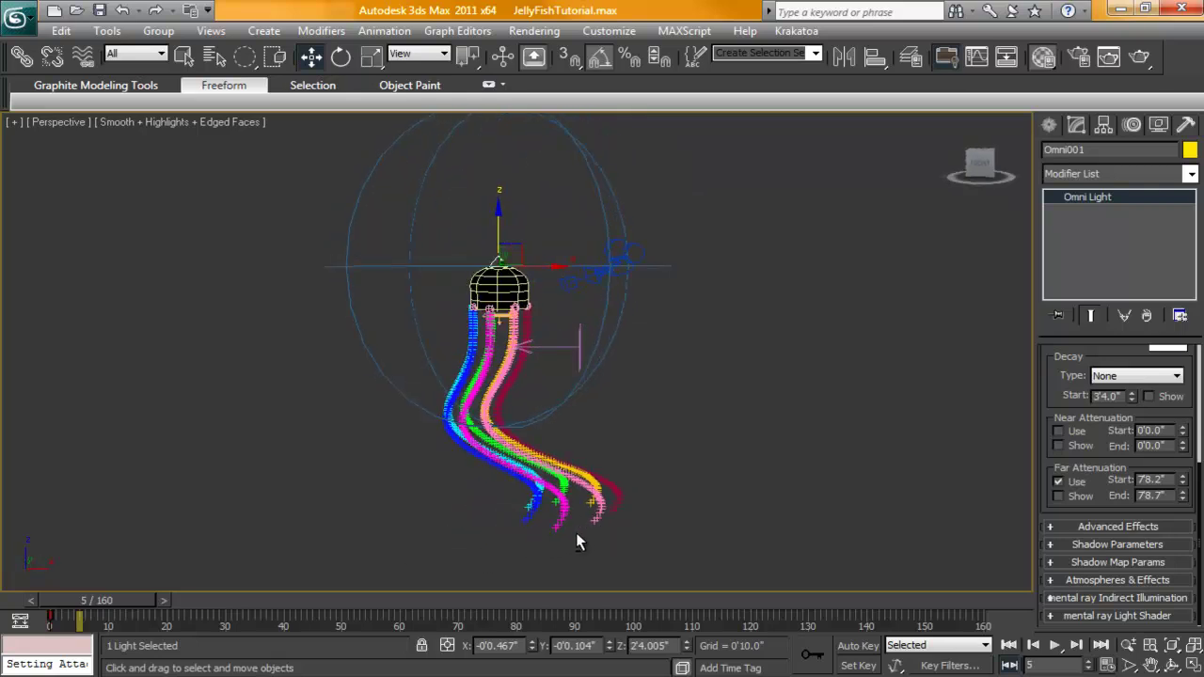
left_click_drag(98, 602, 720, 562)
- Rotate the sideways Gravity space warp slightly using the Local reference coordinate system
scroll(650, 562, "up", 3)
left_click(572, 351)
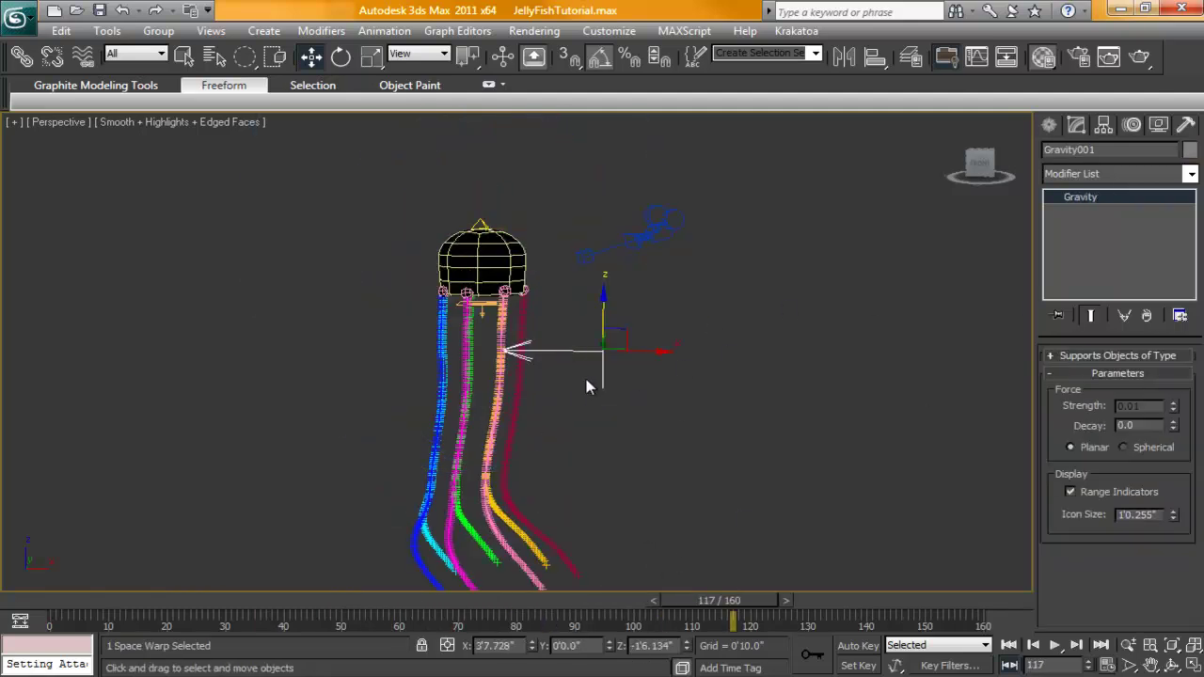
key("e")
left_click(419, 54)
left_click(414, 120)
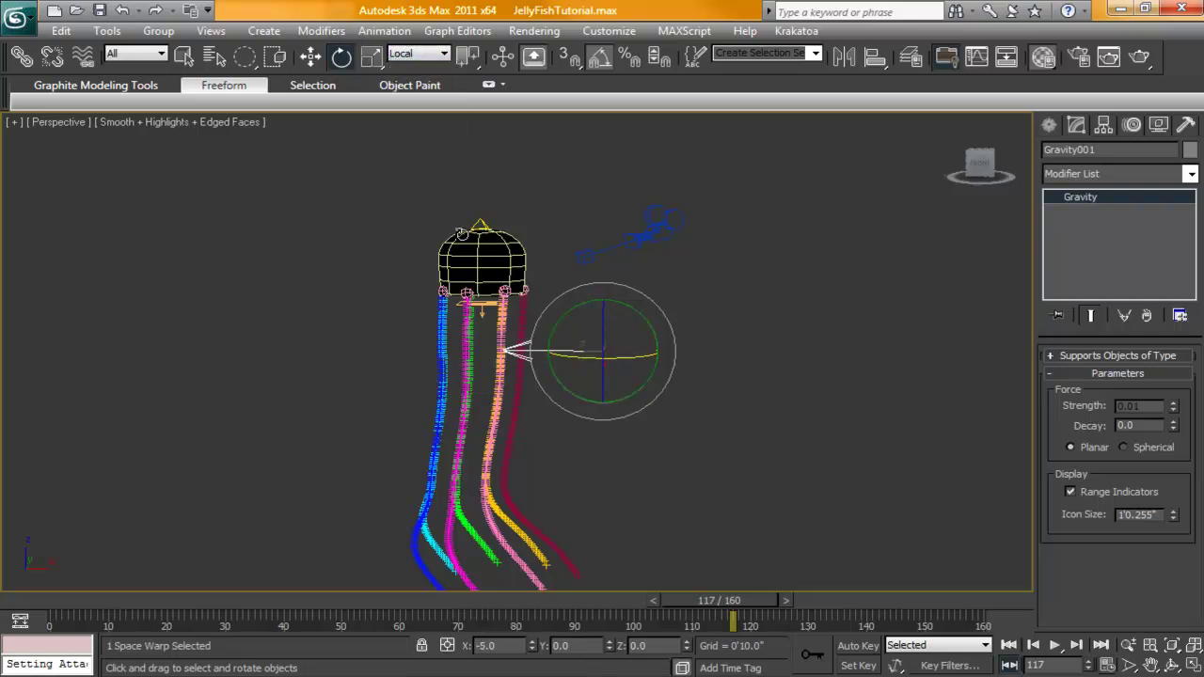
left_click_drag(652, 329, 545, 325)
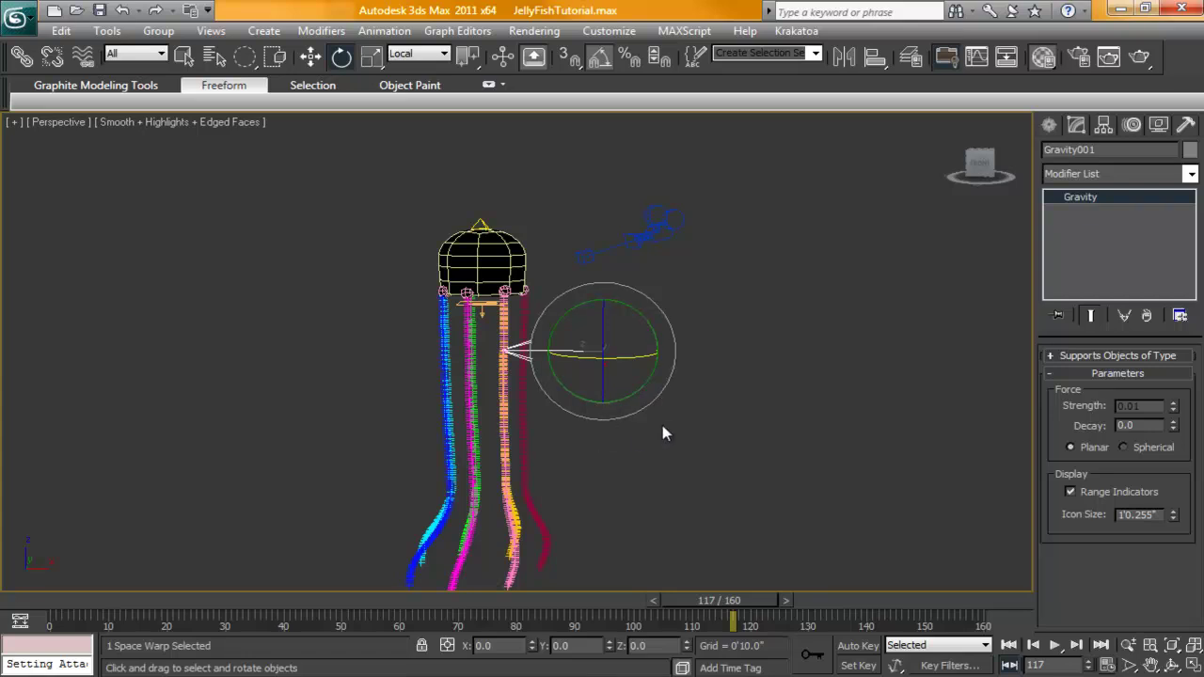
- Examine the tentacles' bend and the gravity direction from several sides, clearing the selection
middle_click_drag(637, 450, 550, 475, "alt")
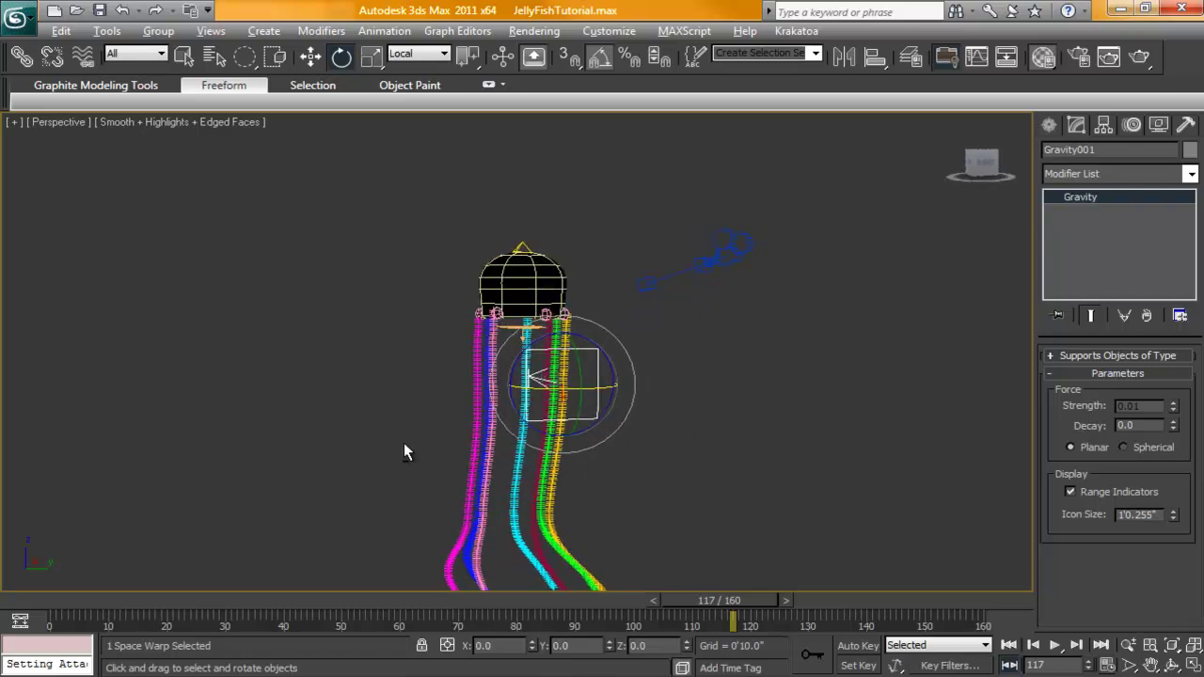
middle_click_drag(397, 449, 457, 442, "alt")
middle_click_drag(671, 464, 593, 432, "alt")
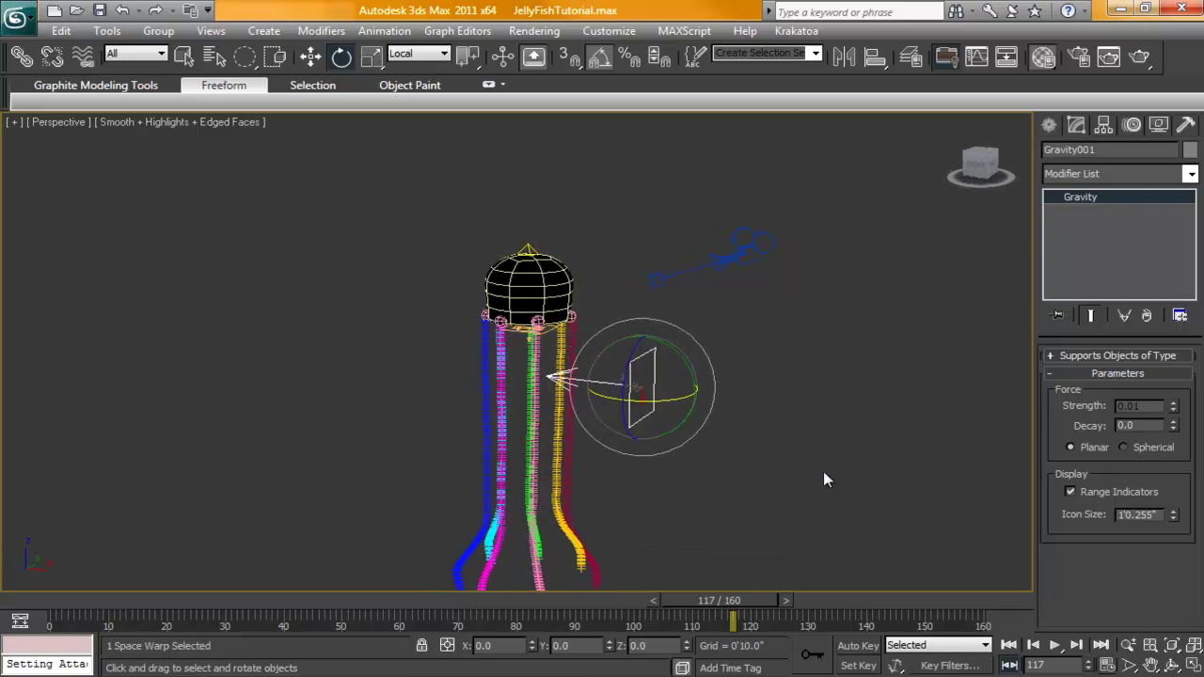
middle_click_drag(448, 406, 616, 384, "alt")
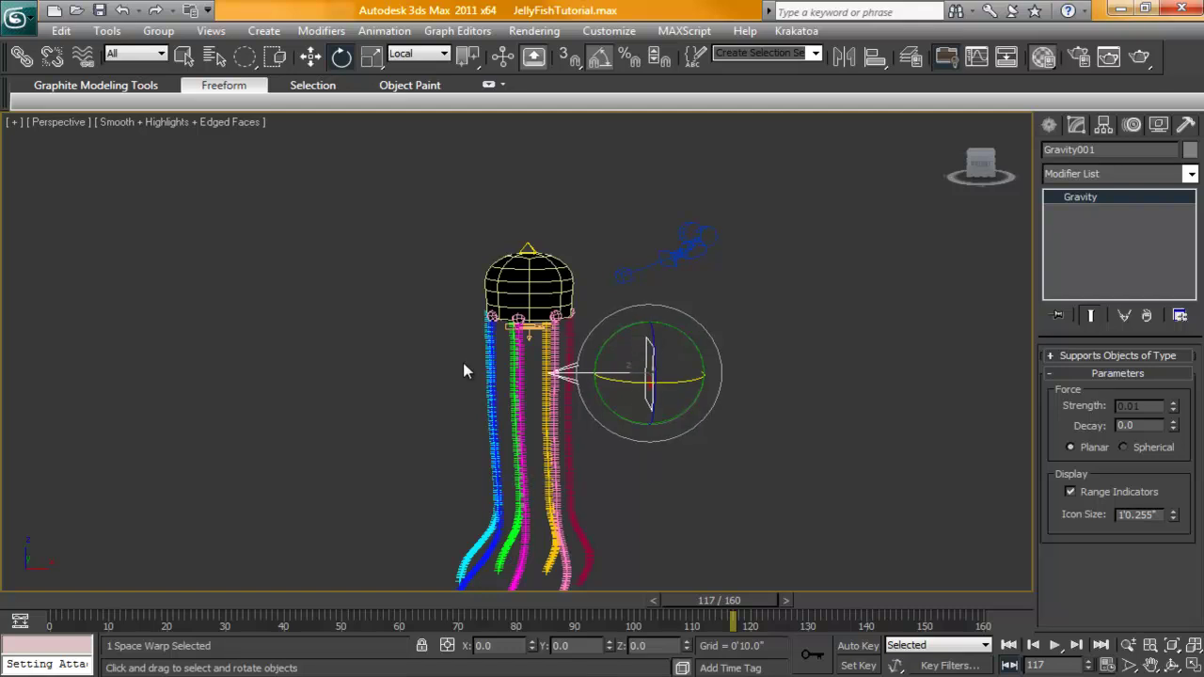
middle_click_drag(811, 485, 647, 516)
scroll(818, 484, "up", 2)
left_click(799, 507)
scroll(689, 448, "down", 4)
scroll(465, 442, "up", 4)
scroll(514, 390, "down", 4)
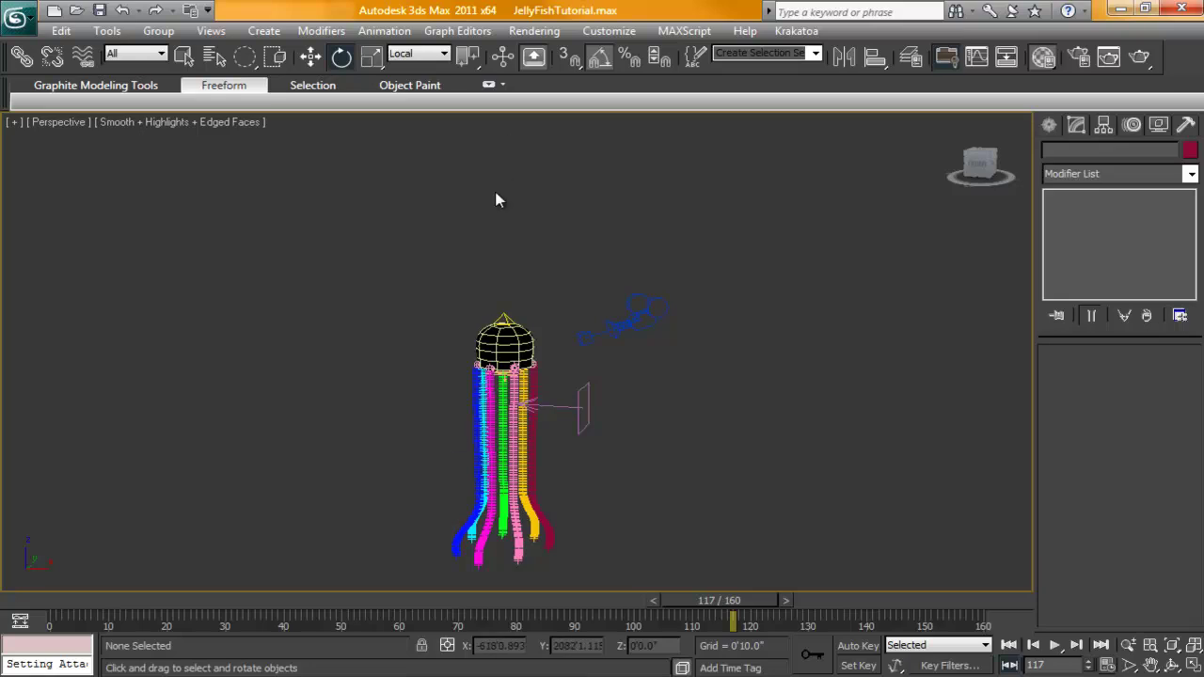
middle_click_drag(611, 215, 620, 301)
- Set the animation's end time to 600 in the Time Configuration
left_click(1057, 648)
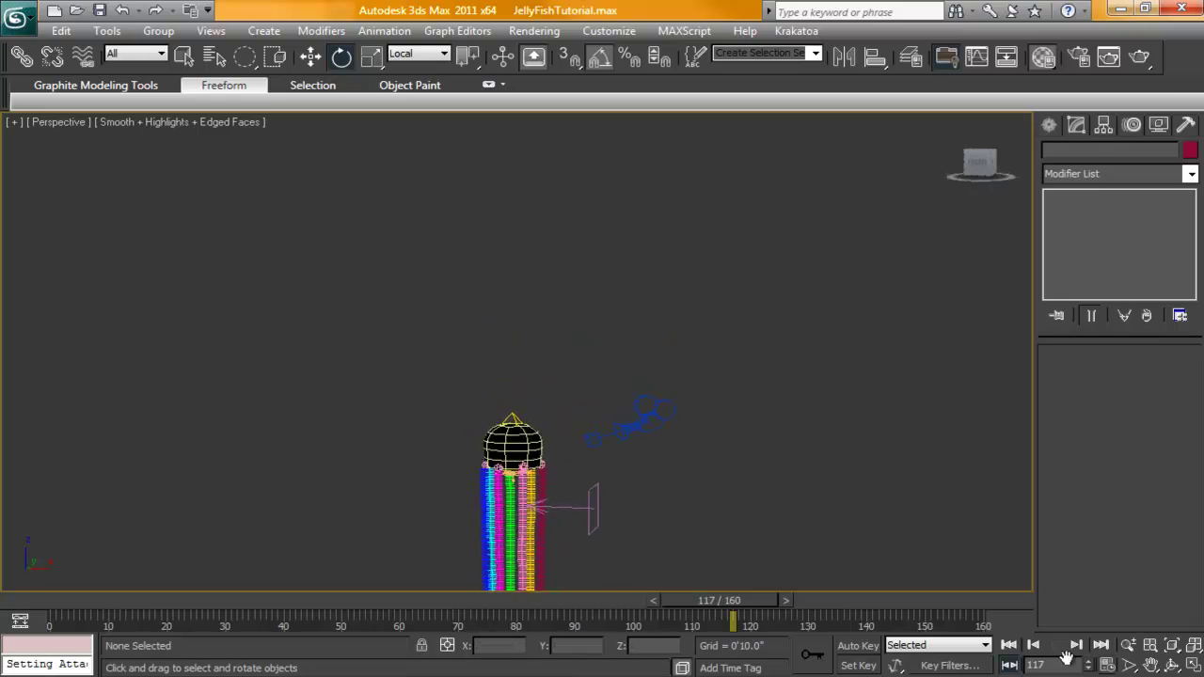
left_click(1110, 663)
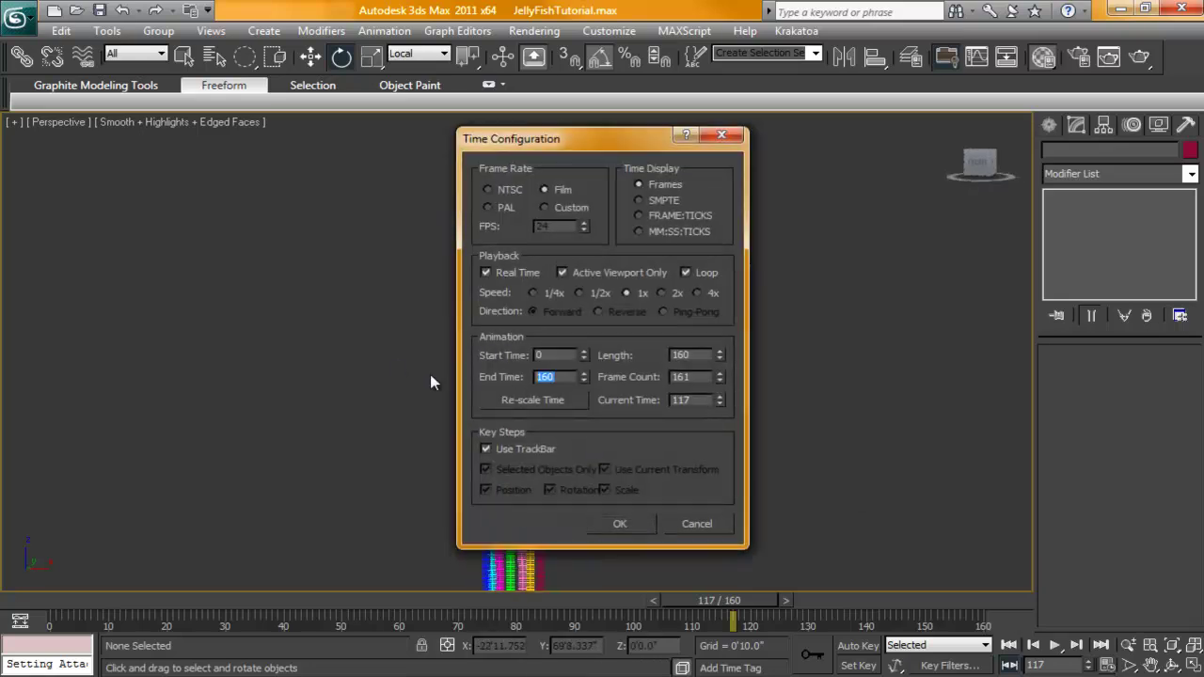
type("600")
key("Return")
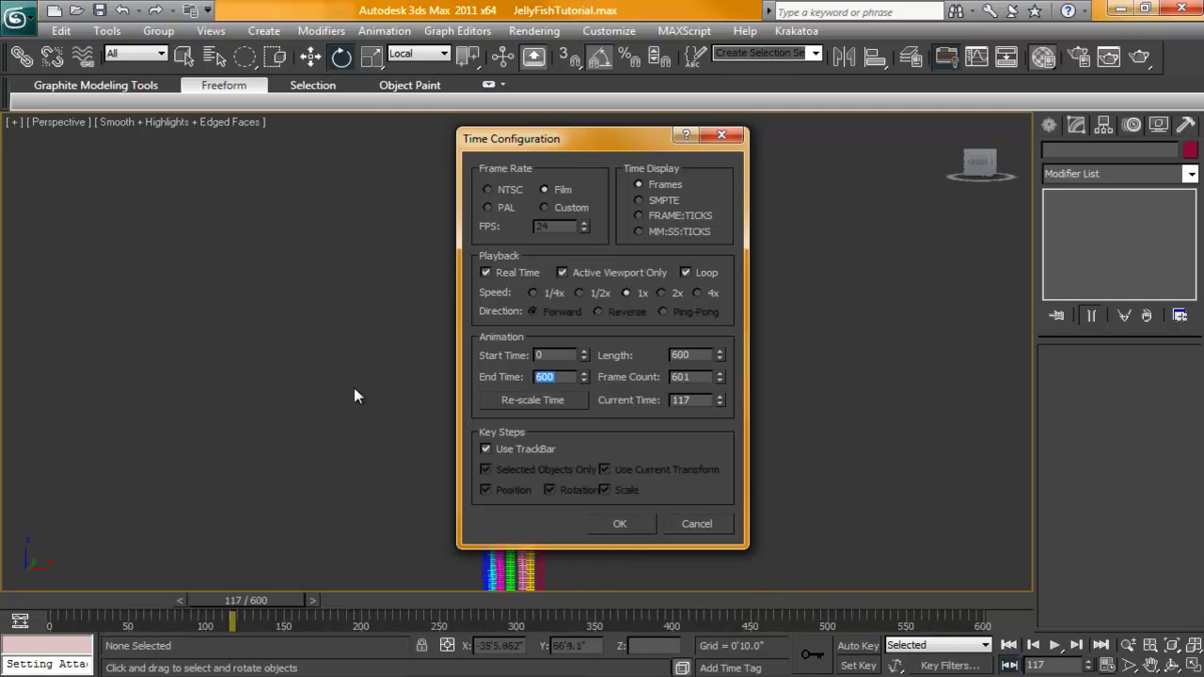
left_click(628, 528)
- Create a Point helper beside the jellyfish with Box display and a size of 6'0.0"
left_click(1049, 125)
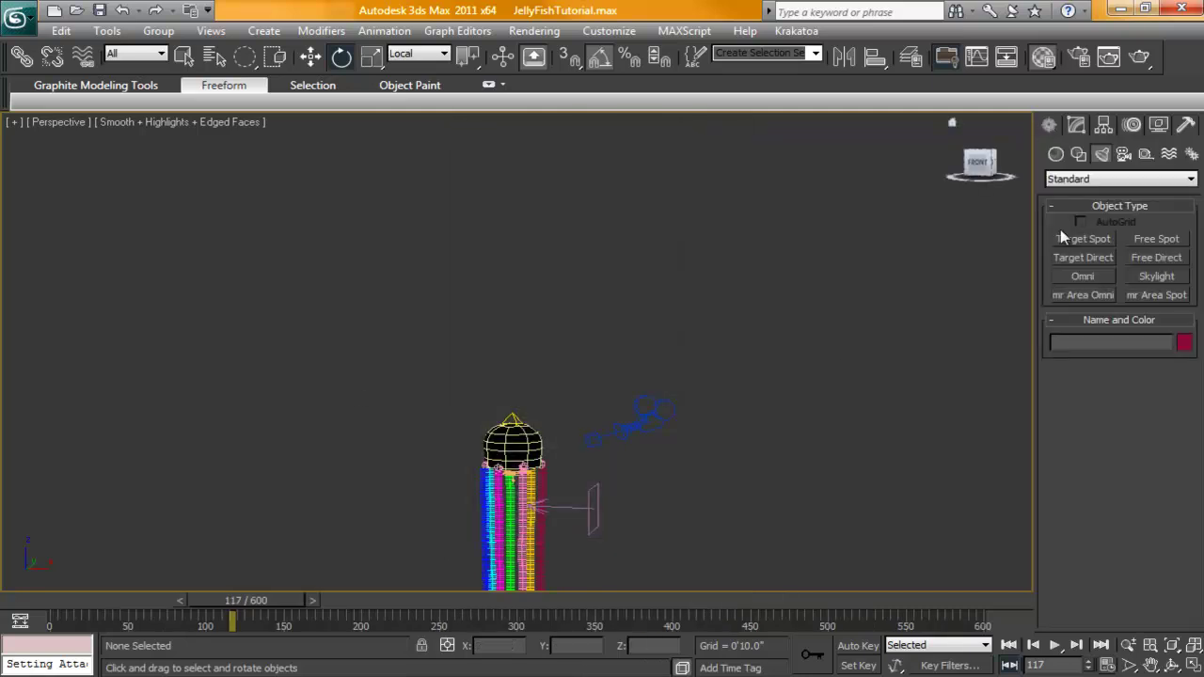
left_click(1146, 154)
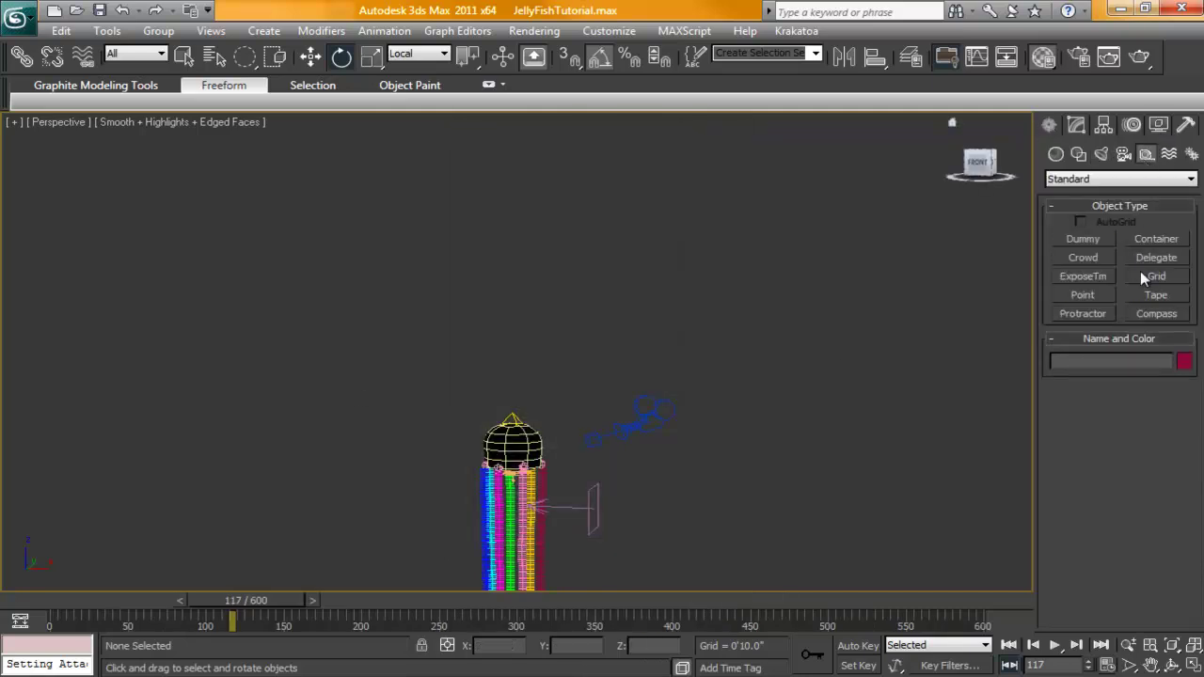
left_click(1083, 296)
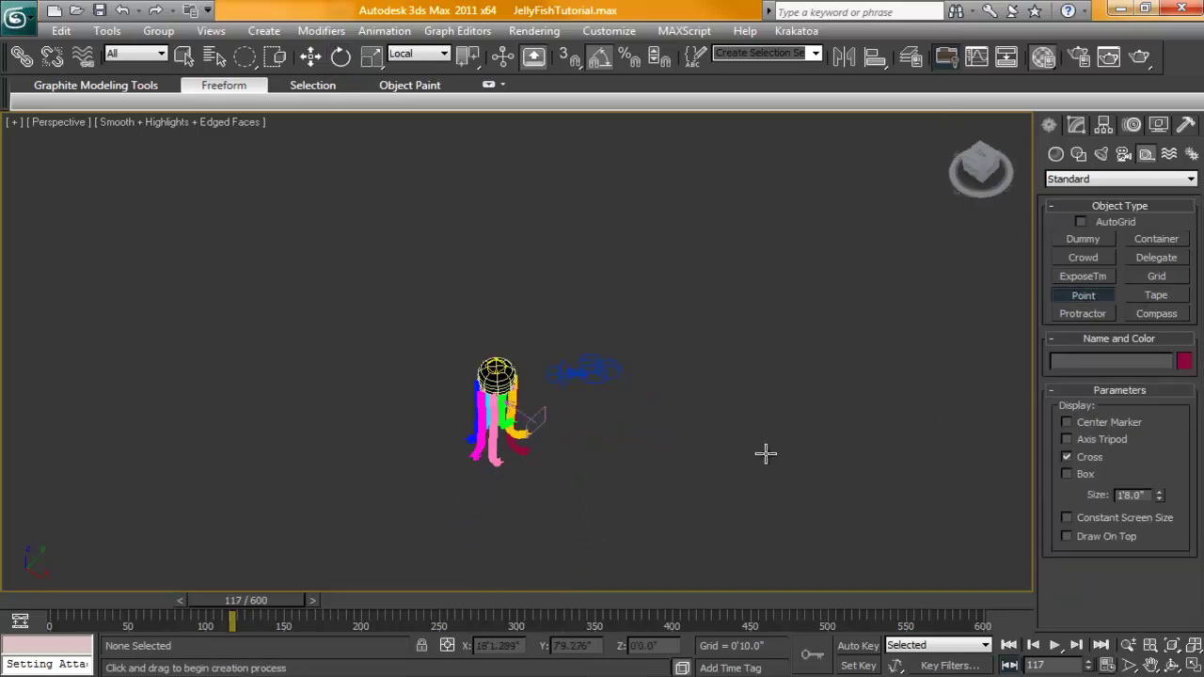
left_click(608, 421)
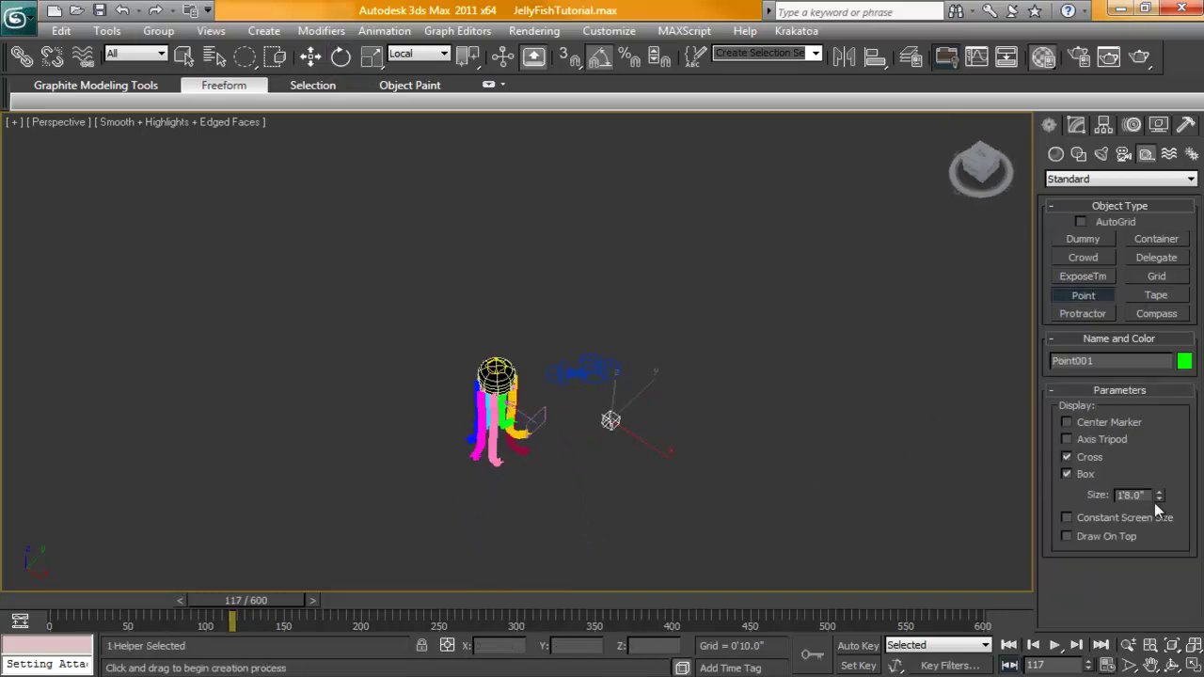
left_click_drag(1160, 498, 1190, 263)
- Align the Point helper to the jellyfish's bell
middle_click_drag(715, 404, 727, 417)
scroll(728, 416, "up", 3)
key("alt+a")
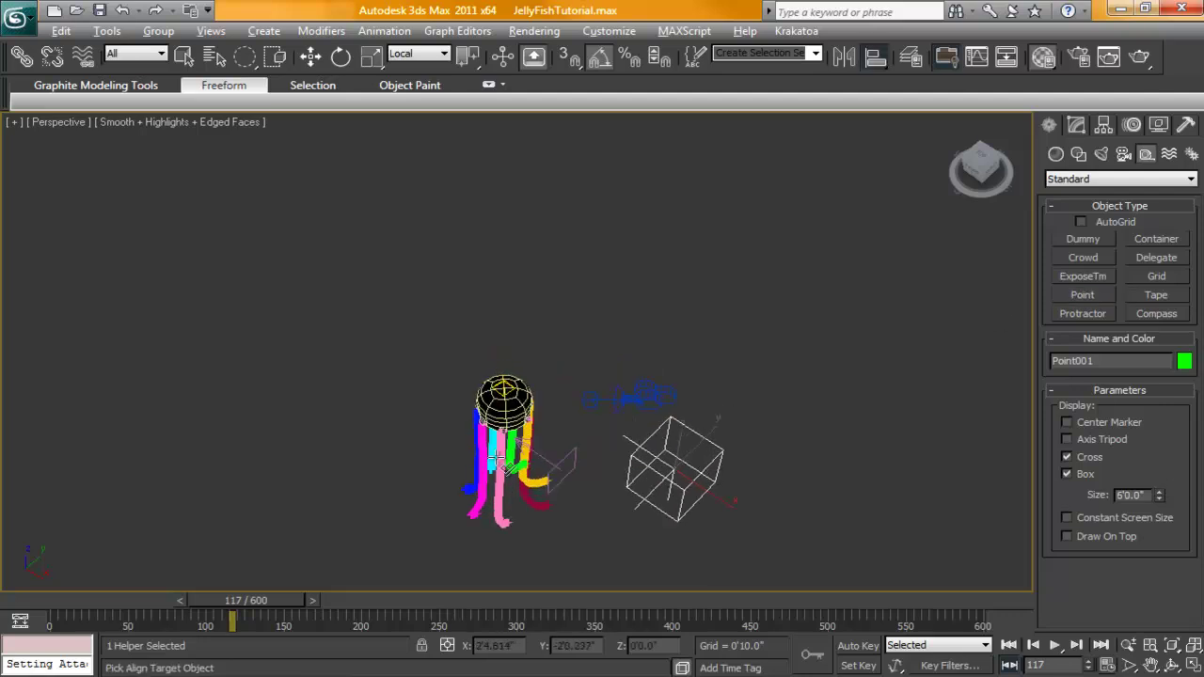
left_click(505, 407)
left_click(608, 486)
- Scale the Point helper uniformly to about 160% so its box surrounds the bell
middle_click_drag(607, 486, 538, 356, "alt")
scroll(602, 368, "up", 4)
left_click_drag(539, 369, 615, 292)
key("r")
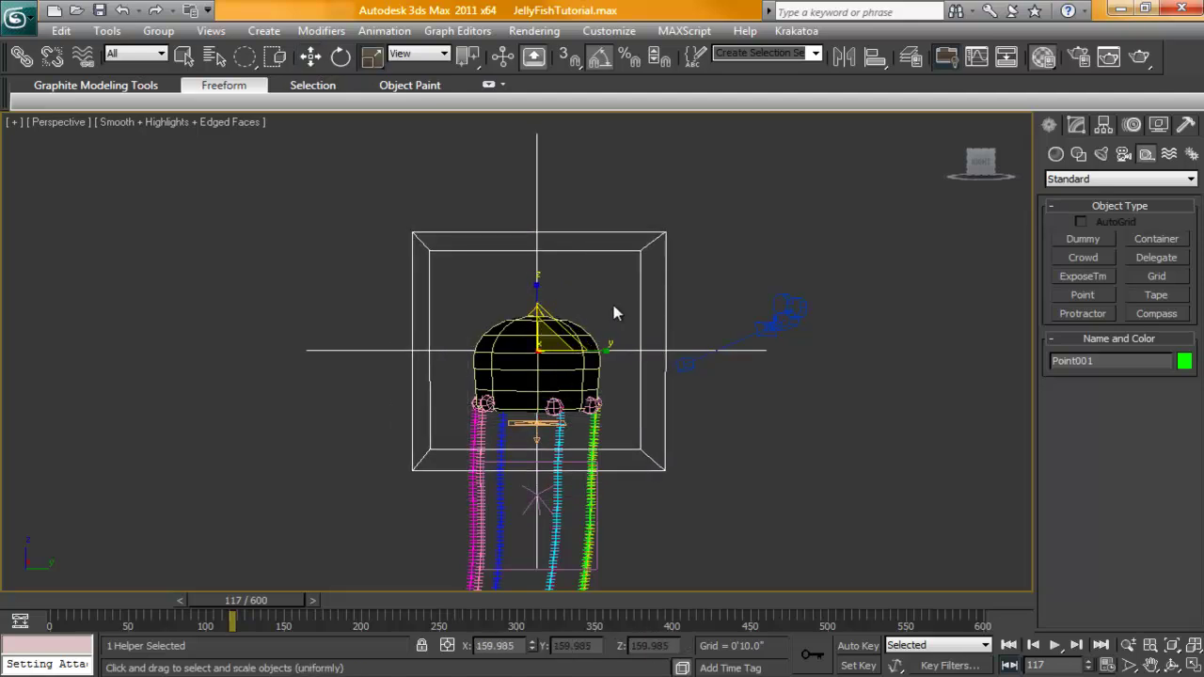
left_click(683, 255)
middle_click_drag(712, 320, 658, 302, "alt")
- Link the bell to the Point helper as its parent
left_click(605, 298)
middle_click_drag(655, 366, 638, 335)
middle_click_drag(712, 260, 705, 301)
left_click(24, 58)
left_click_drag(536, 293, 444, 230)
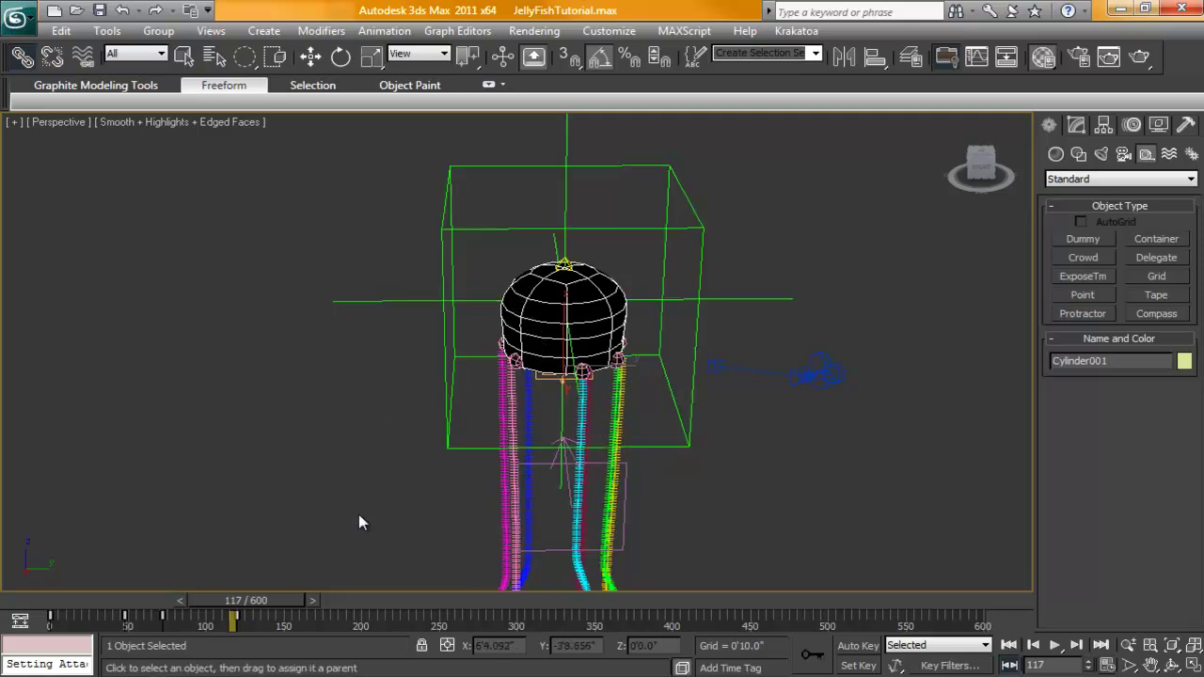
- Try raising the Point helper with the linked bell along Z, and undo the move
scroll(359, 515, "down", 5)
key("q")
left_click(497, 299)
key("w")
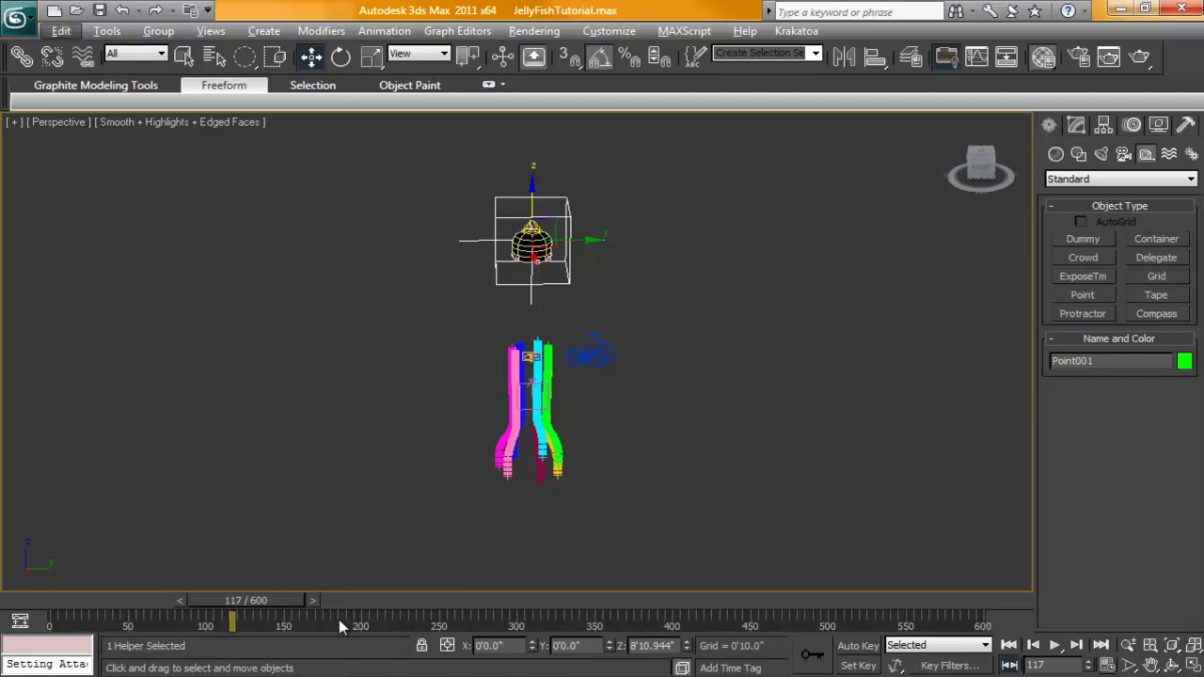
key("ctrl+z")
- Return to frame 0 and turn off the PF Source 001 particle system in Particle View
left_click_drag(254, 603, 186, 610)
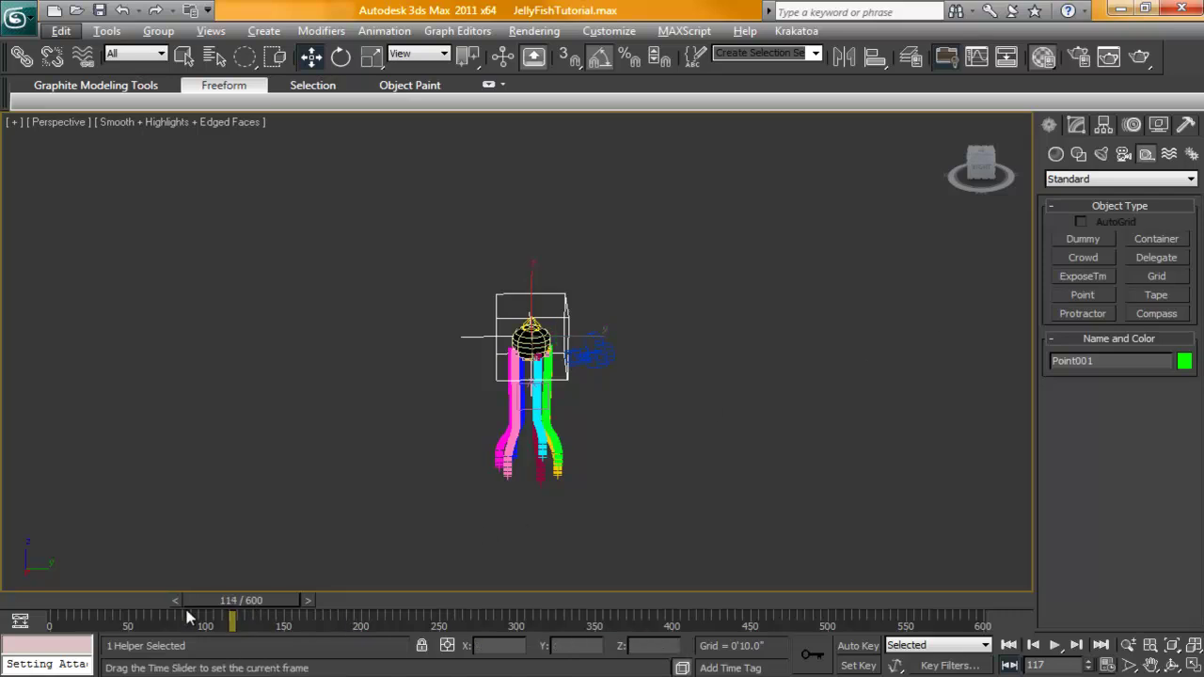
key("Home")
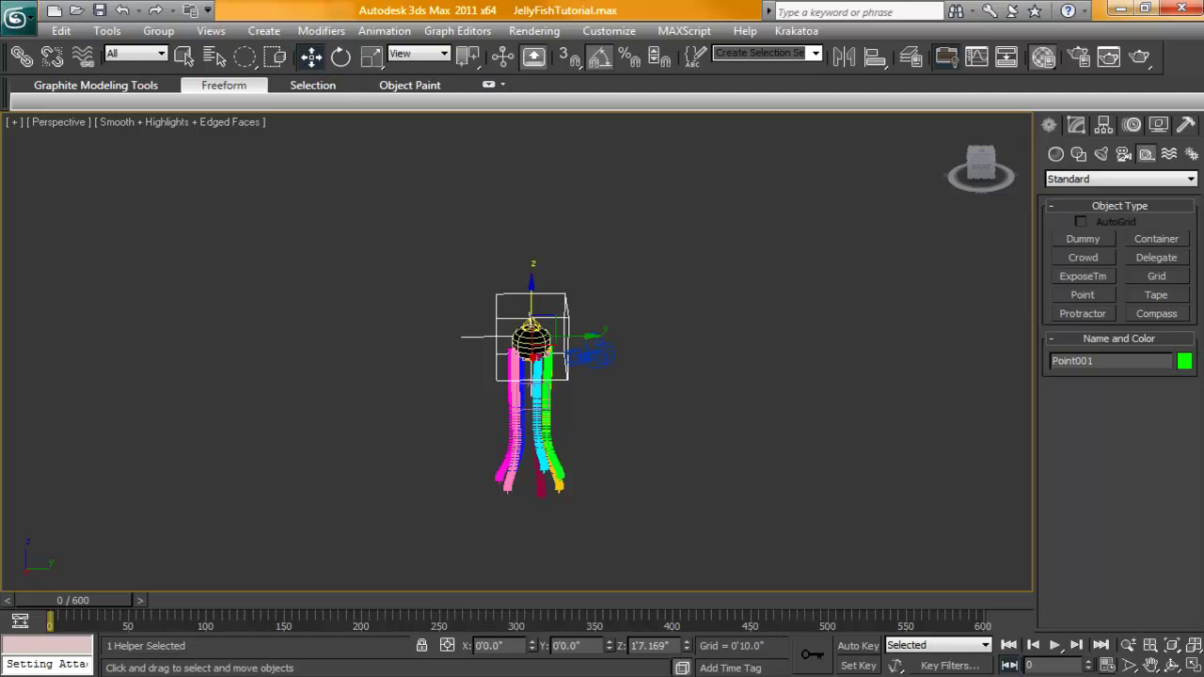
left_click_drag(1202, 80, 564, 68)
left_click(372, 128)
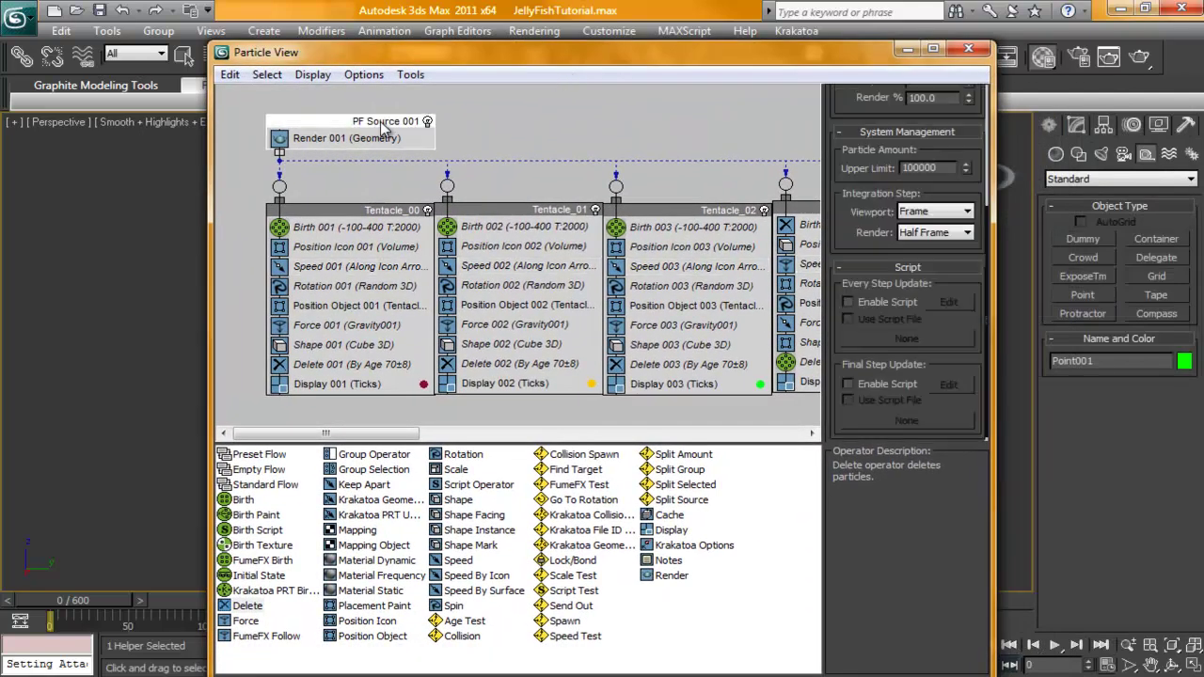
right_click(382, 128)
left_click(423, 199)
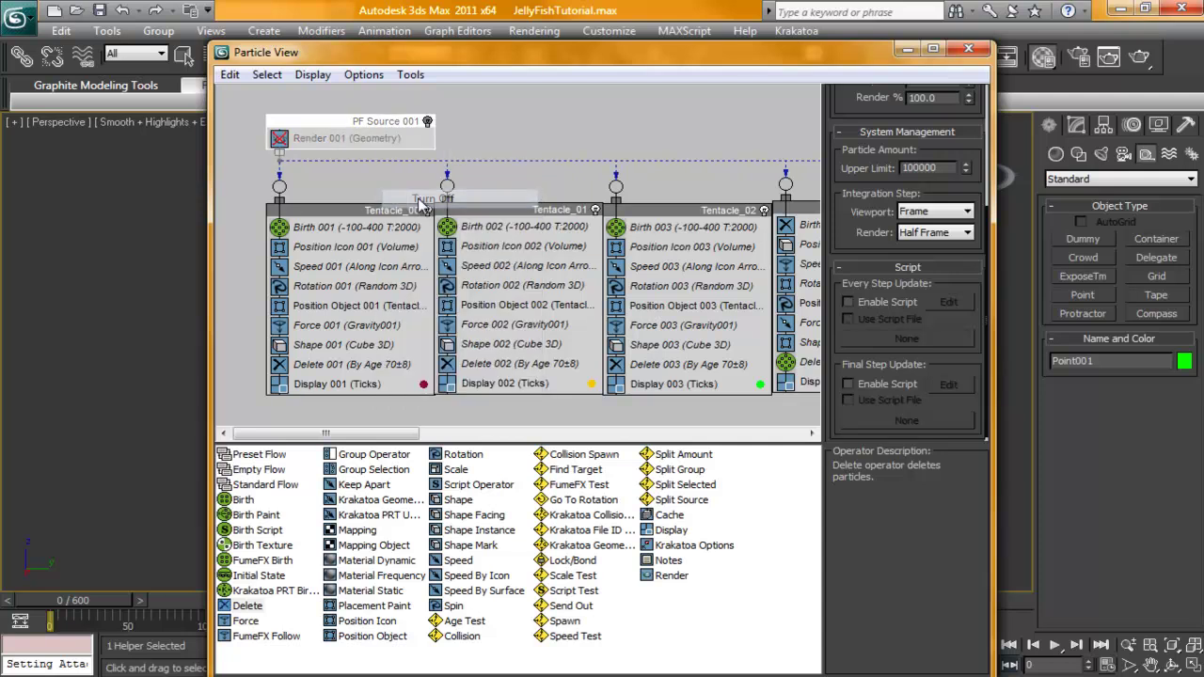
left_click_drag(455, 60, 511, 98)
left_click(974, 86)
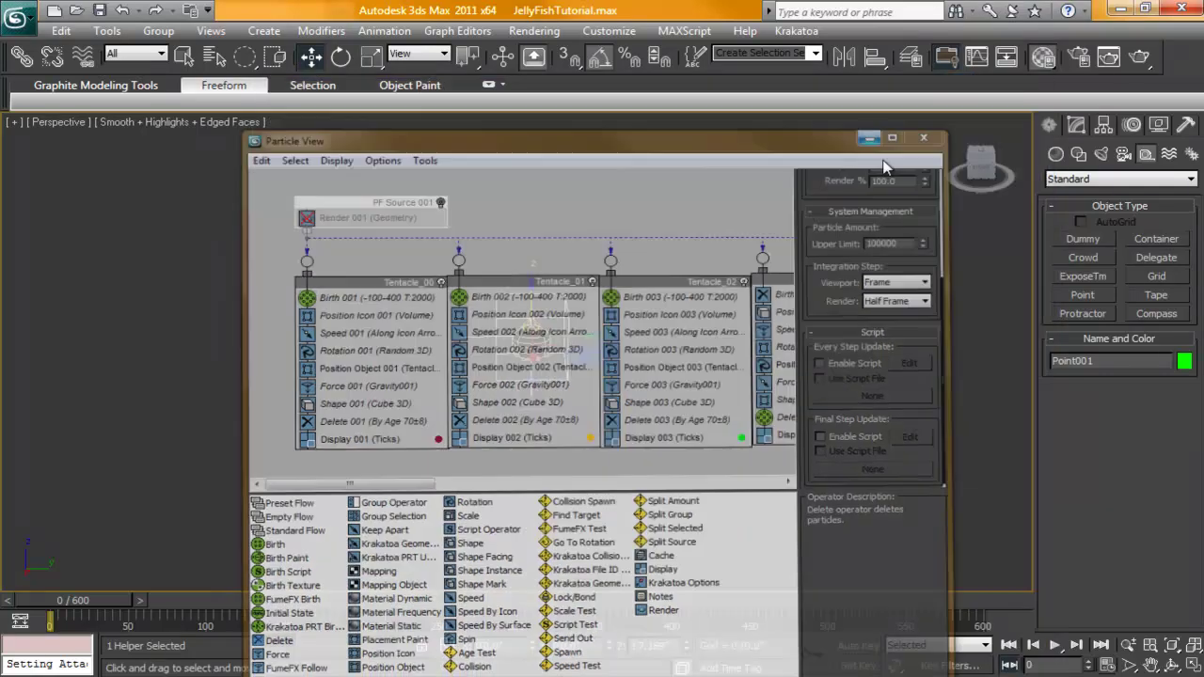
- With Auto Key on, raise the Point helper well upward along Z at frame 600 and return to frame 0
middle_click_drag(662, 369, 651, 359, "alt")
middle_click_drag(417, 386, 403, 375)
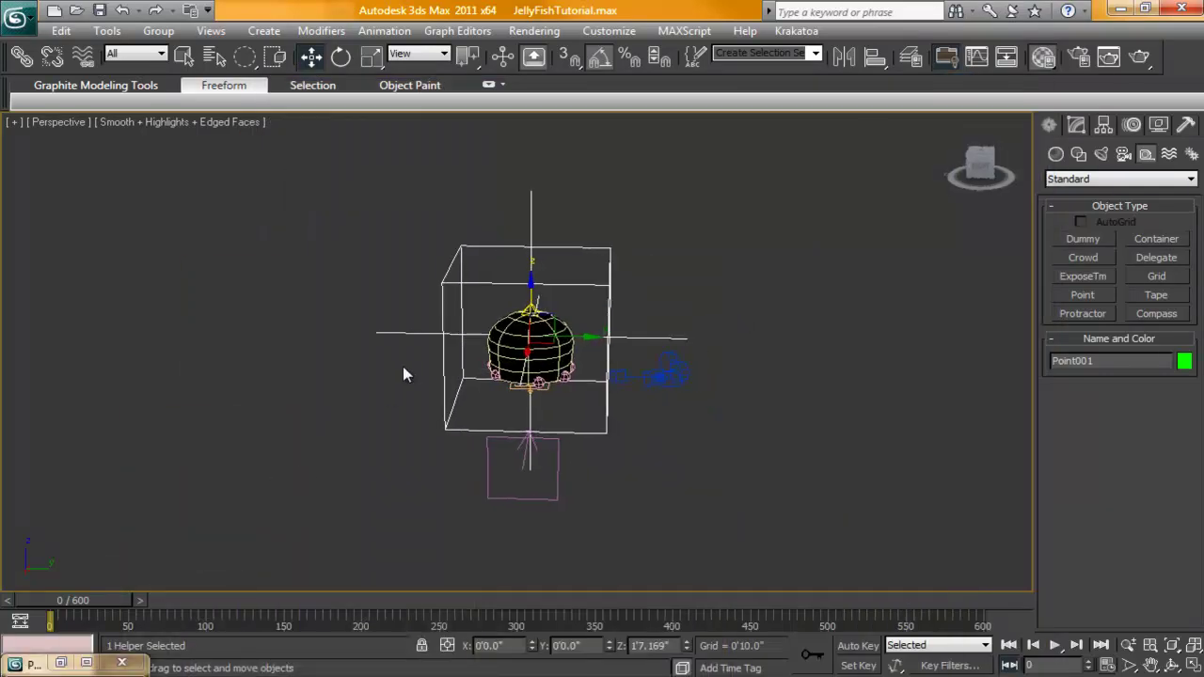
left_click(858, 646)
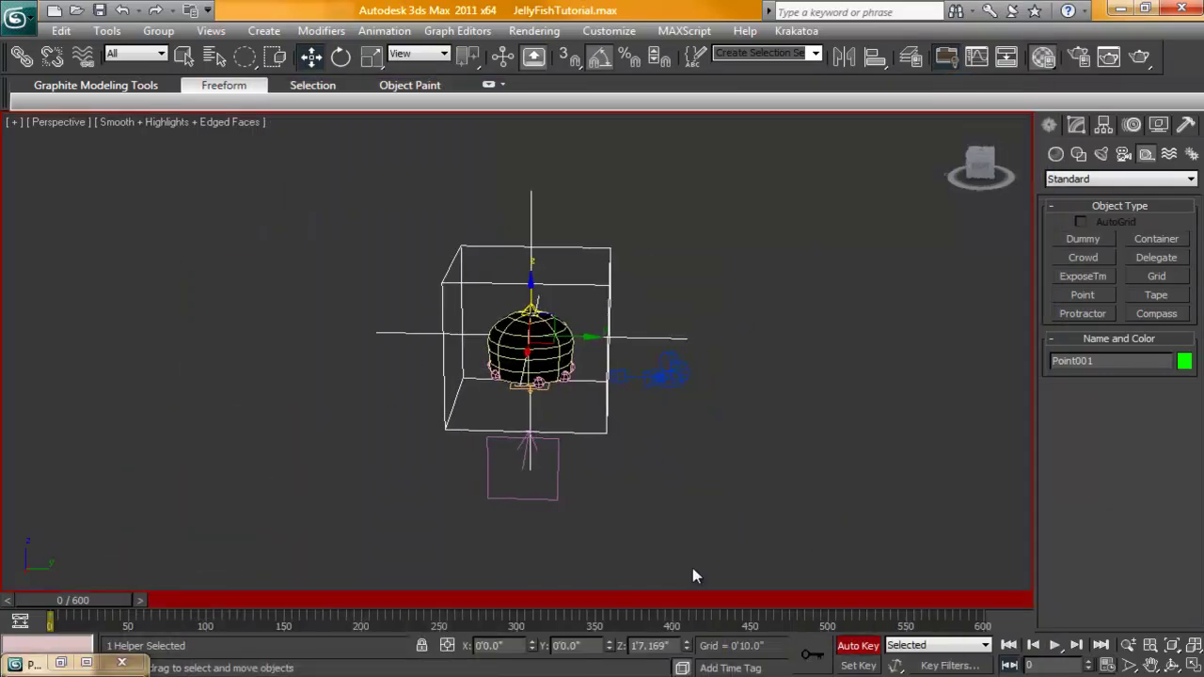
left_click_drag(141, 603, 1025, 562)
middle_click_drag(543, 465, 536, 394, "alt")
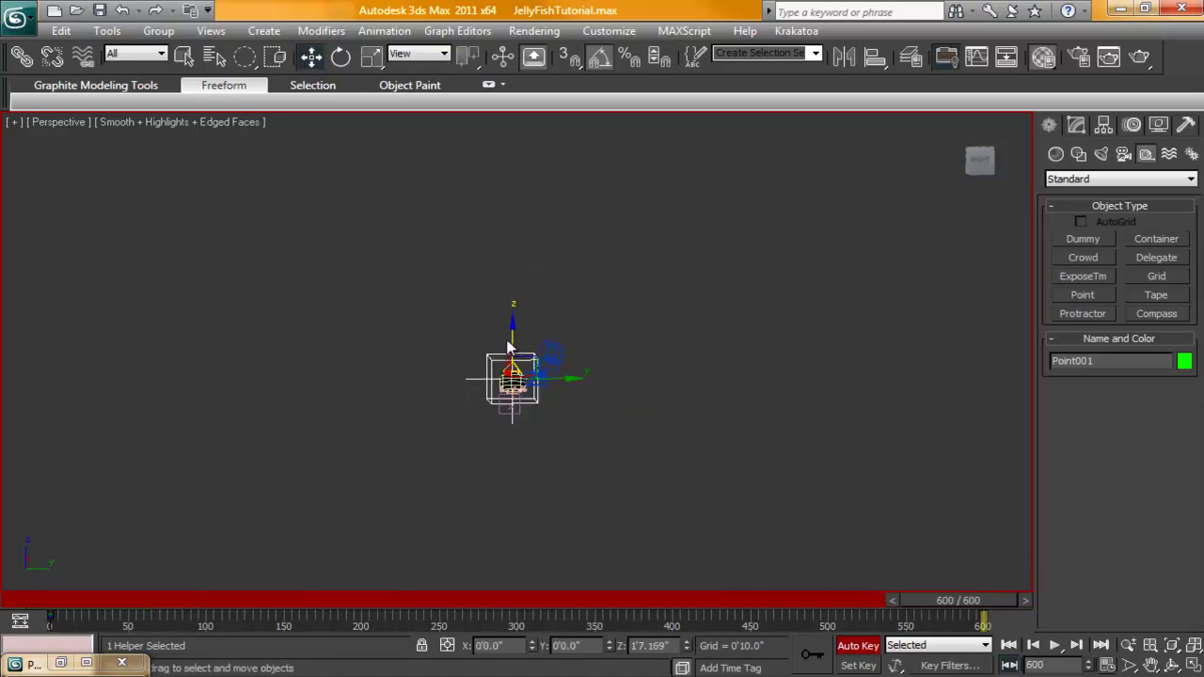
left_click_drag(511, 338, 523, 151)
middle_click_drag(602, 278, 575, 421, "alt")
left_click_drag(935, 601, 177, 572)
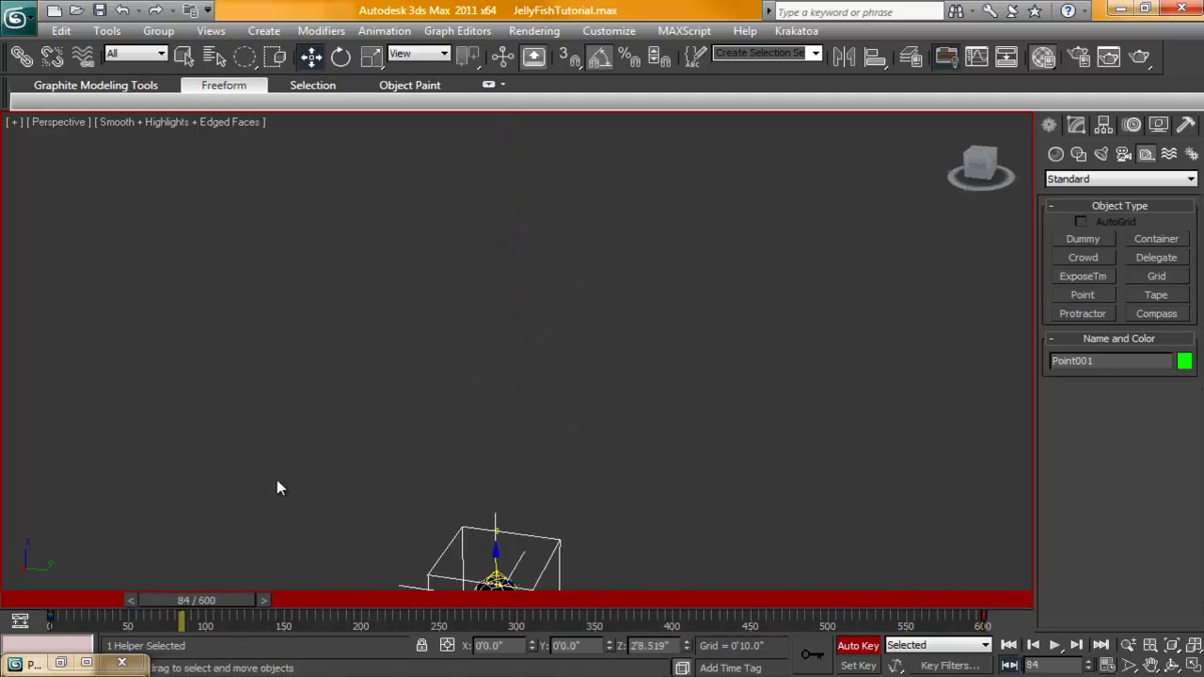
left_click_drag(252, 600, 40, 587)
- Turn off Auto Key and play back the Point helper's upward movement from a tilted view
key("w")
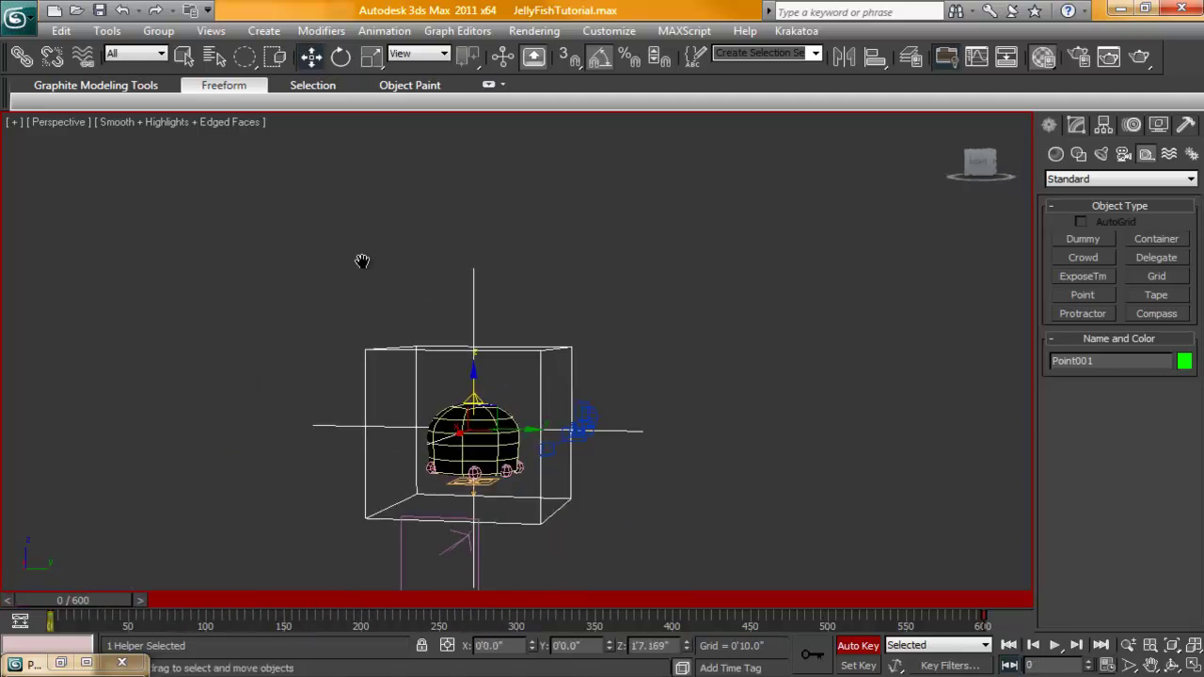
scroll(562, 317, "down", 2)
scroll(637, 349, "down", 4)
middle_click_drag(650, 364, 648, 378)
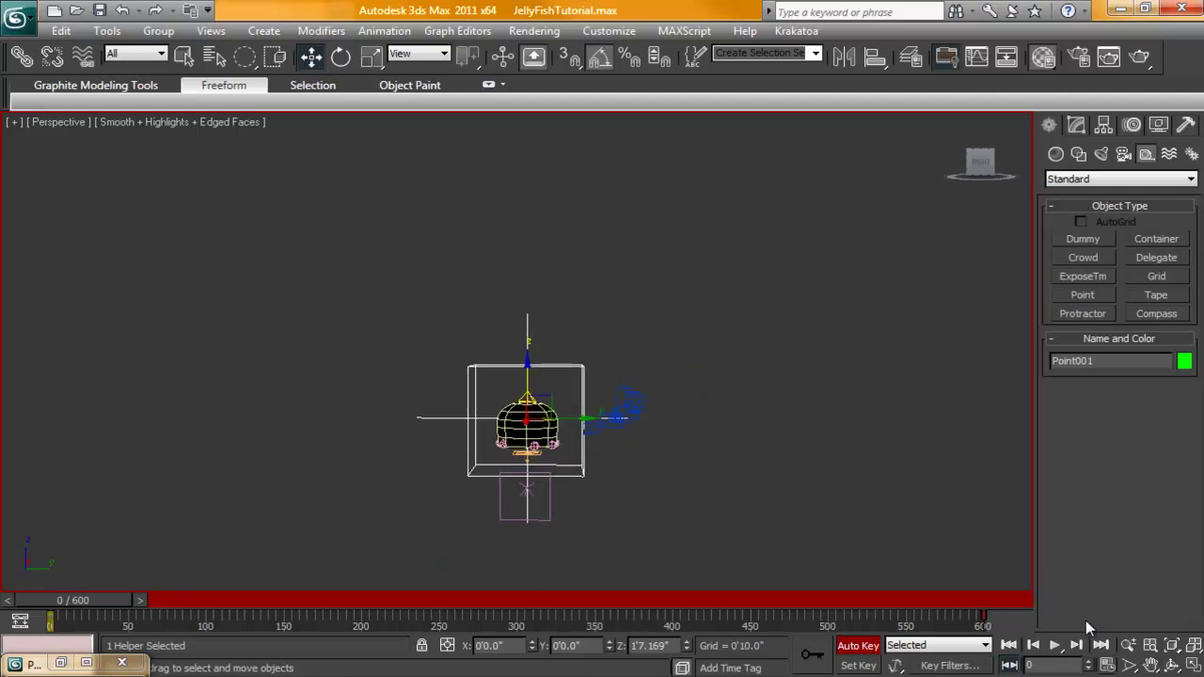
left_click(1171, 665)
left_click_drag(860, 392, 887, 530)
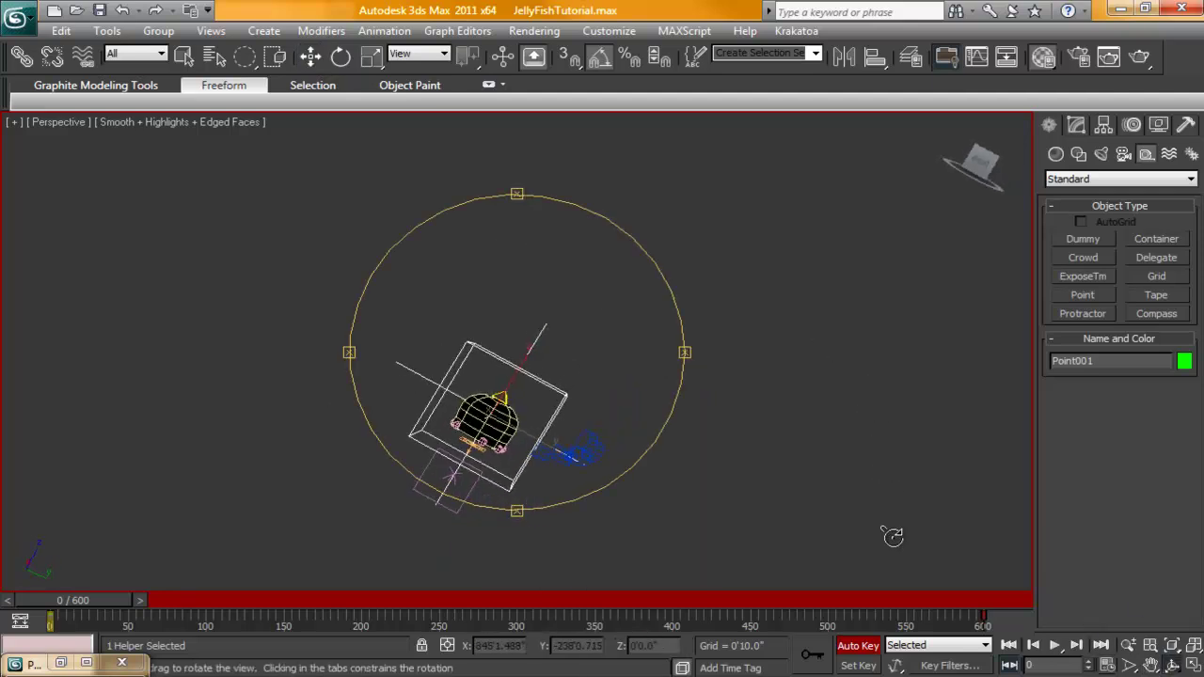
left_click(861, 648)
left_click(1054, 647)
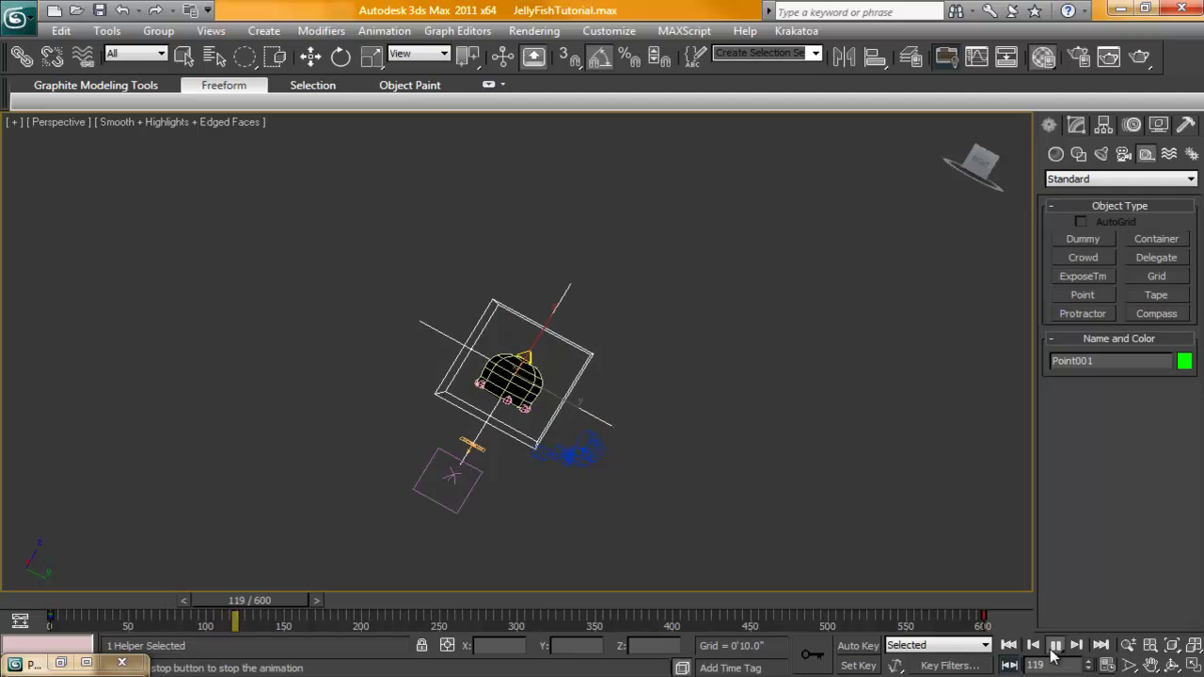
left_click(1053, 648)
- Examine the timing of the bell's animation keys and the Point helper's key at frame 600
key("ctrl+r")
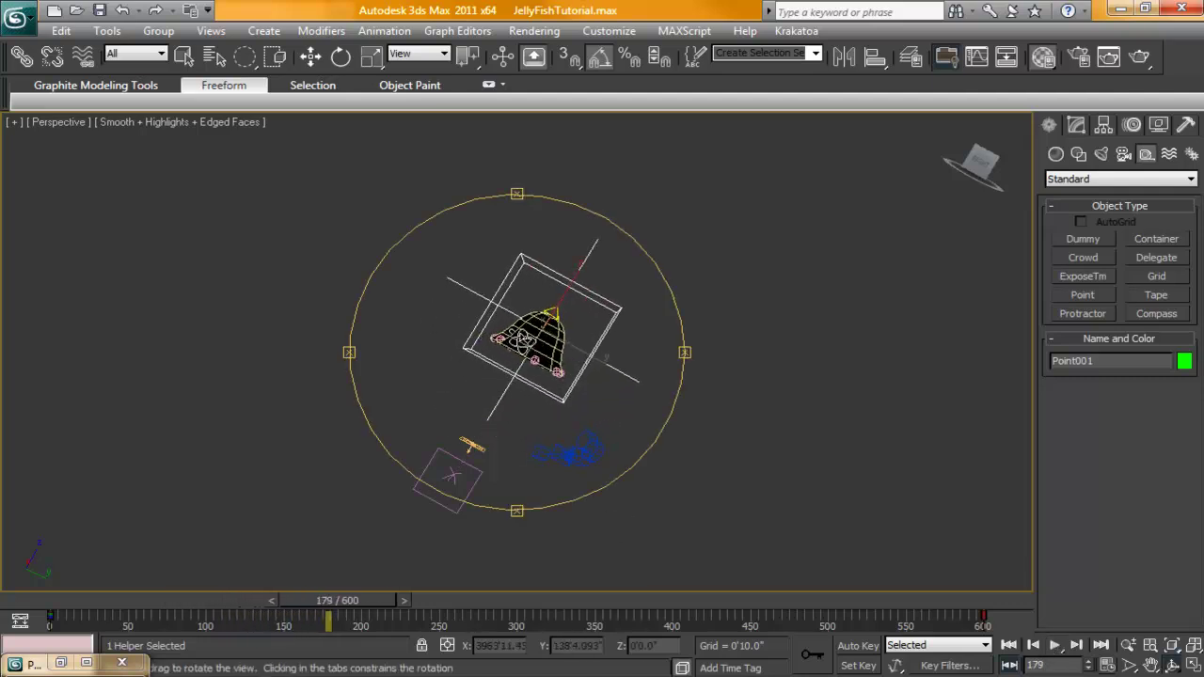
key("Escape")
left_click(515, 343)
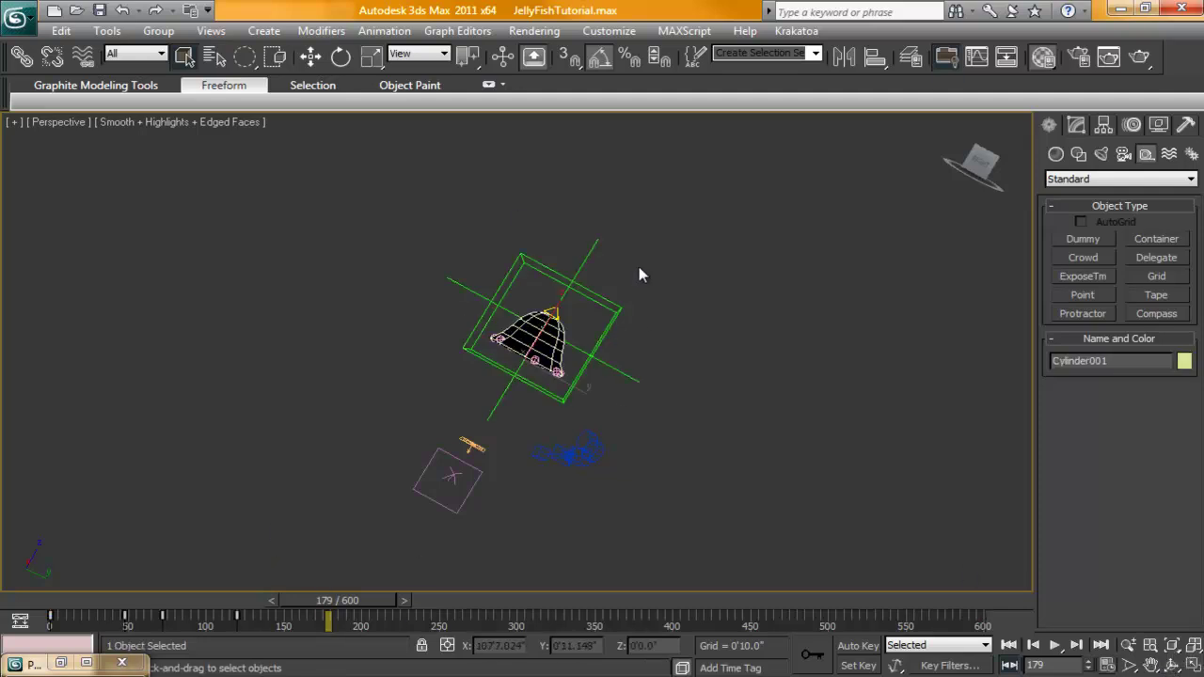
left_click_drag(322, 599, 43, 623)
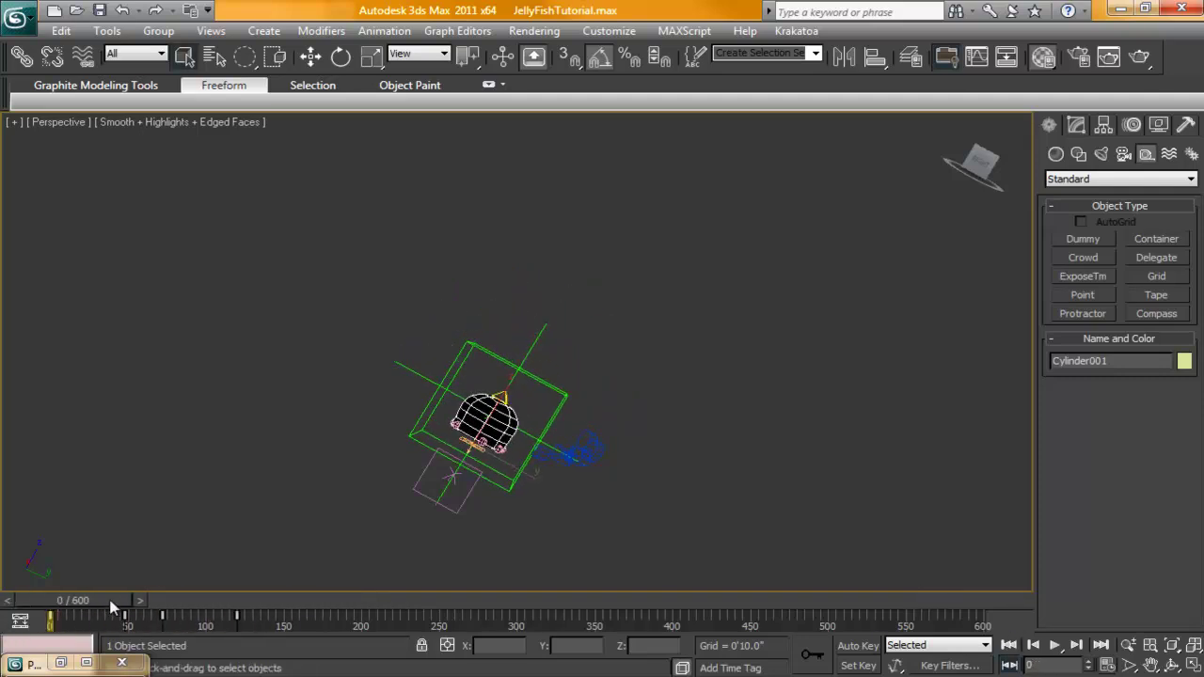
key("q")
left_click(427, 415)
left_click(984, 622)
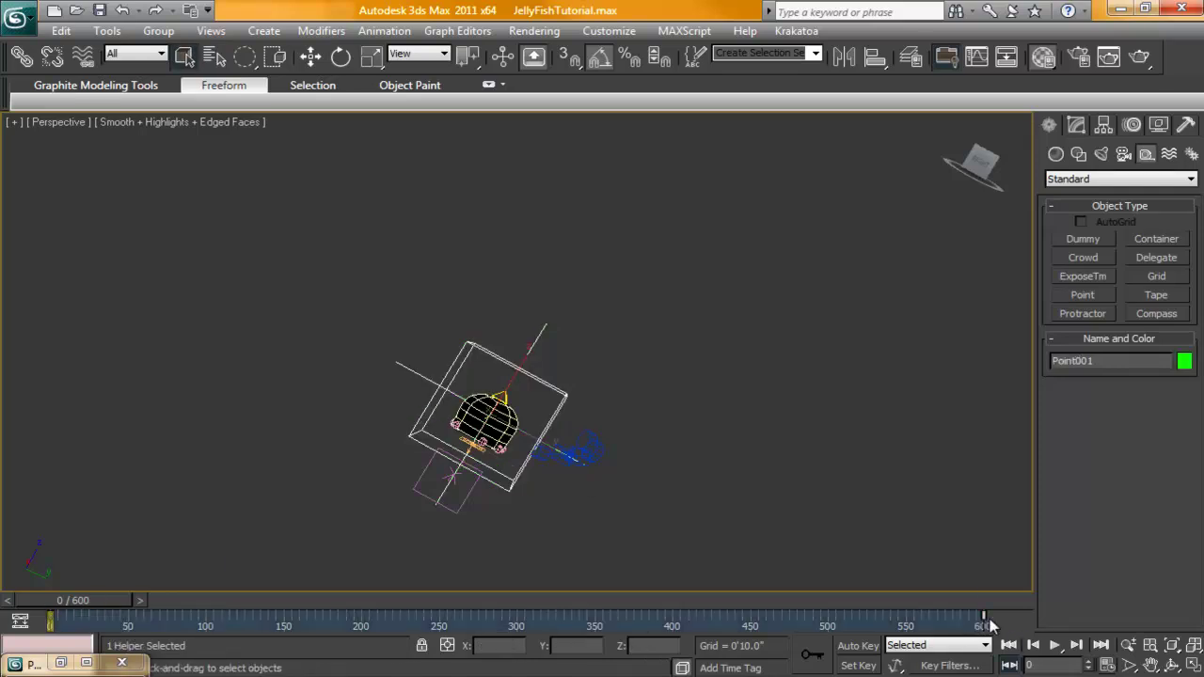
right_click(989, 622)
left_click(372, 483)
left_click(372, 483)
- Key the Point helper at frame 120 to match the bell's last key, and delete the helper's frame 600 key
left_click(462, 415)
left_click(1076, 646)
left_click(1076, 646)
left_click(1075, 646)
left_click(1074, 646)
left_click(1032, 646)
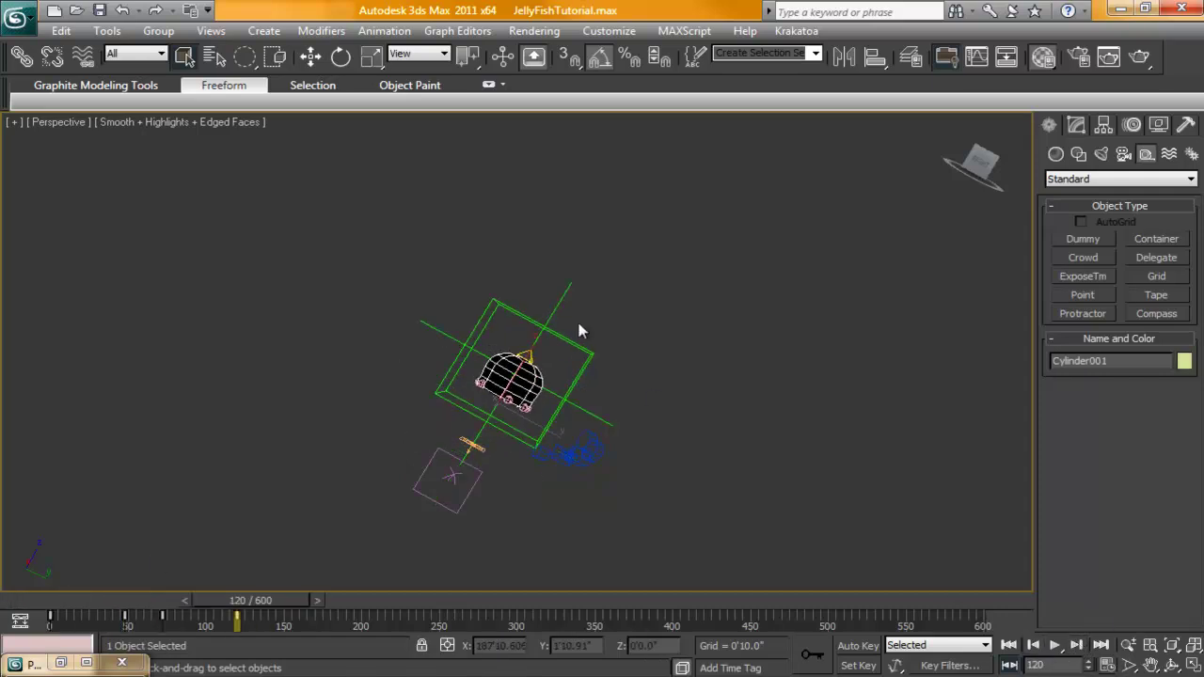
left_click(574, 376)
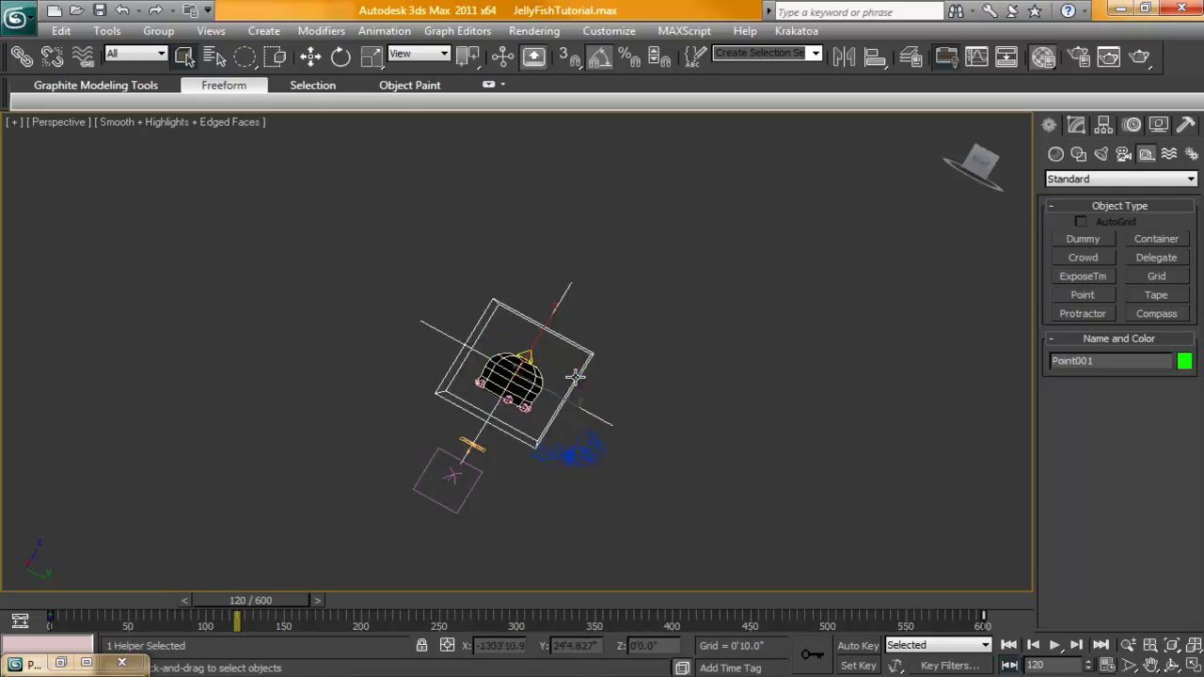
left_click(858, 646)
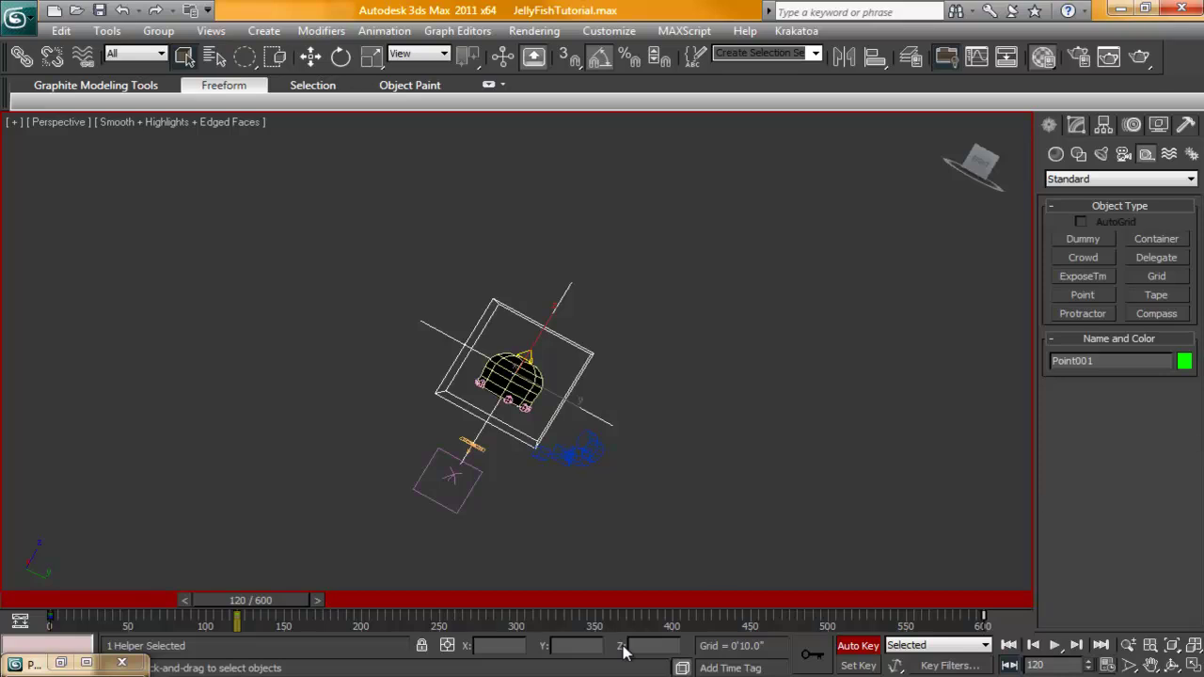
right_click(982, 626)
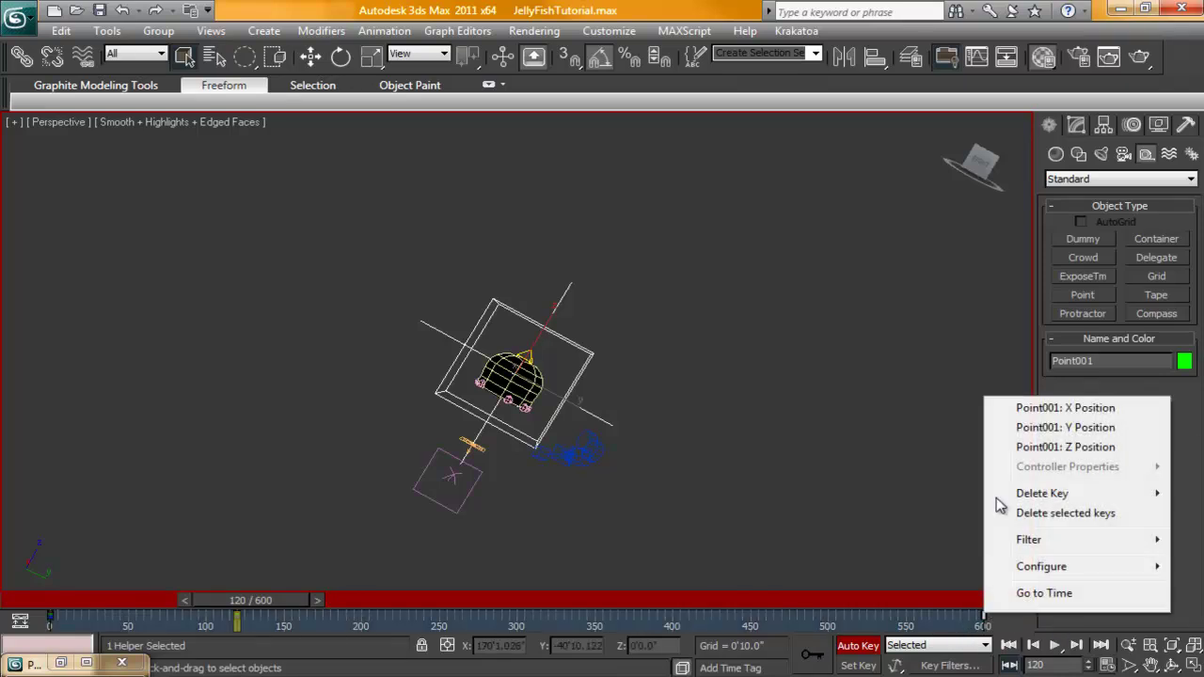
left_click(1045, 514)
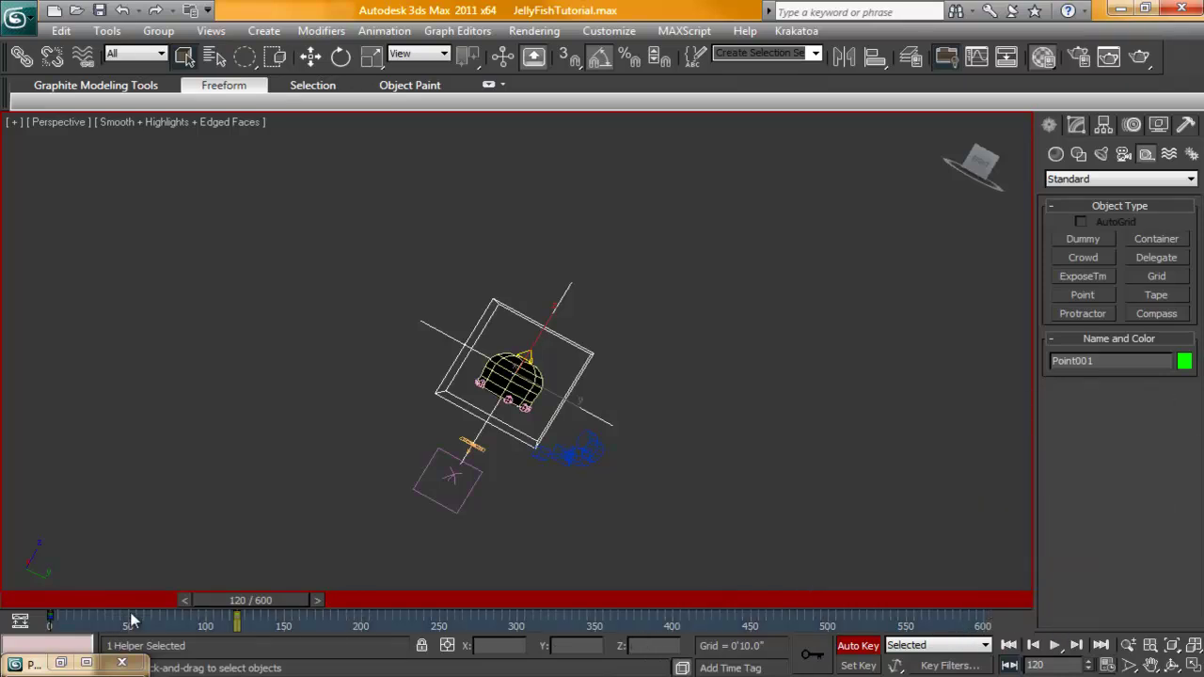
- Key the Point helper at frame 48, where the bell is widest, using its frame 16 position for a slower initial rise
left_click_drag(244, 607, 141, 609)
left_click_drag(125, 662, 62, 621)
left_click(469, 419)
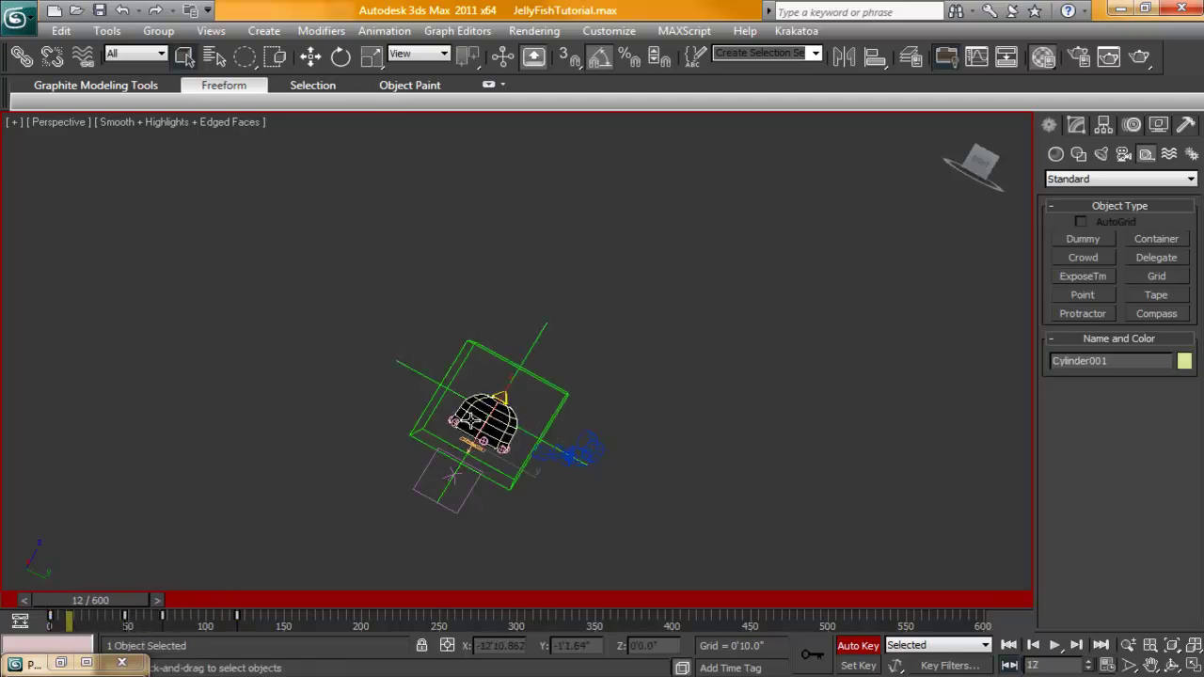
left_click(1077, 645)
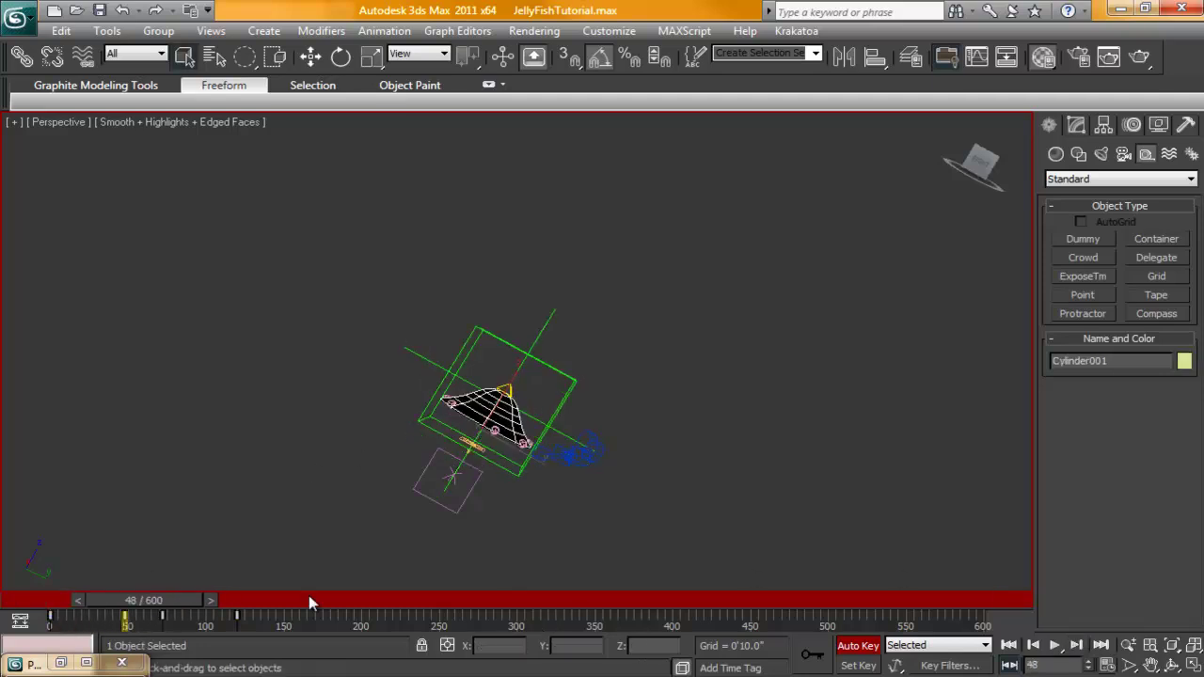
left_click(463, 348)
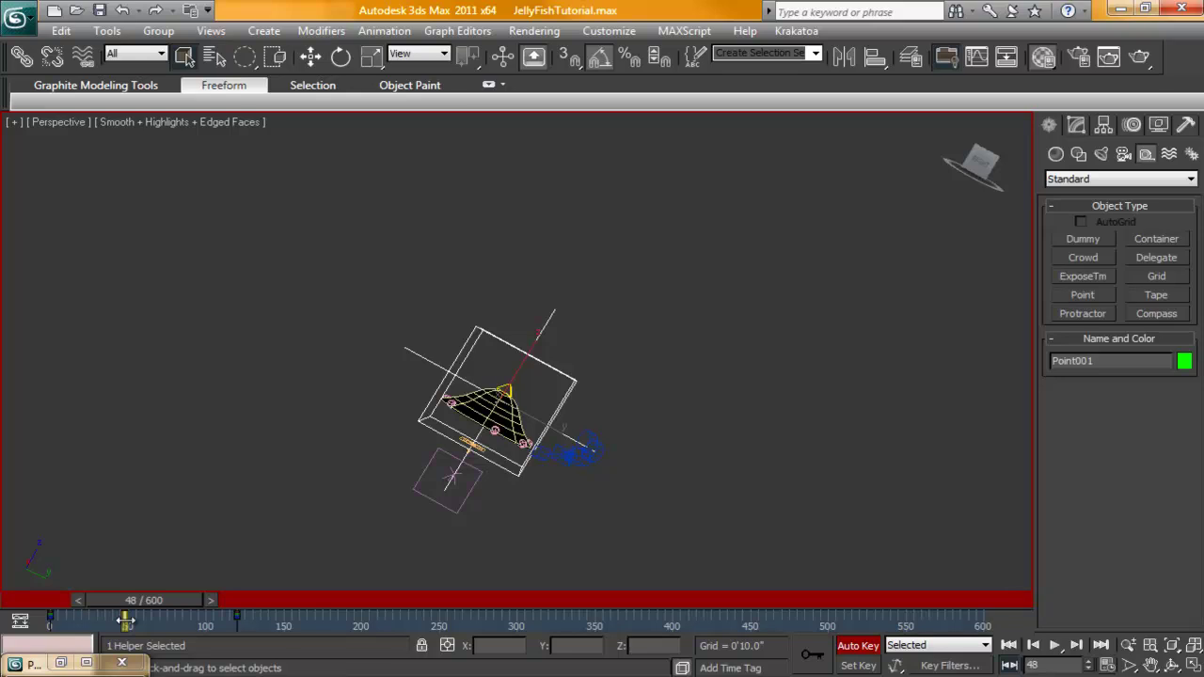
left_click_drag(125, 620, 154, 621)
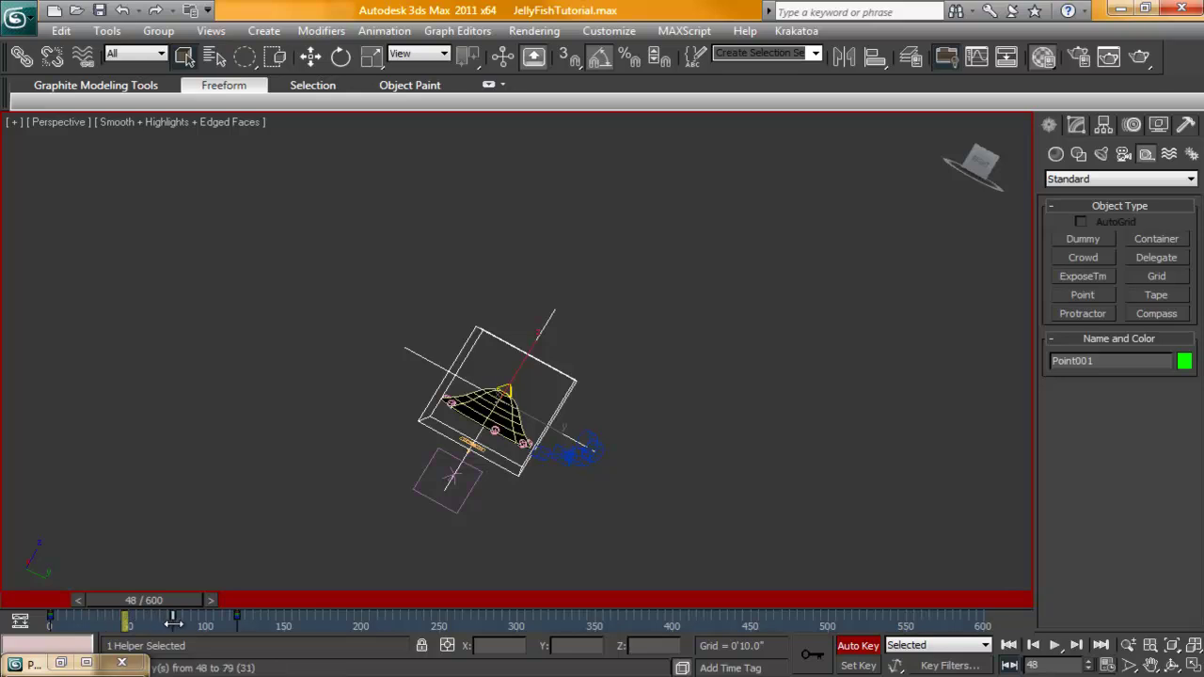
left_click_drag(161, 625, 84, 627)
mouse_move(97, 636)
left_mouse_down()
mouse_move(147, 633)
mouse_move(126, 635)
mouse_move(117, 613)
mouse_move(84, 619)
mouse_move(102, 621)
left_mouse_up()
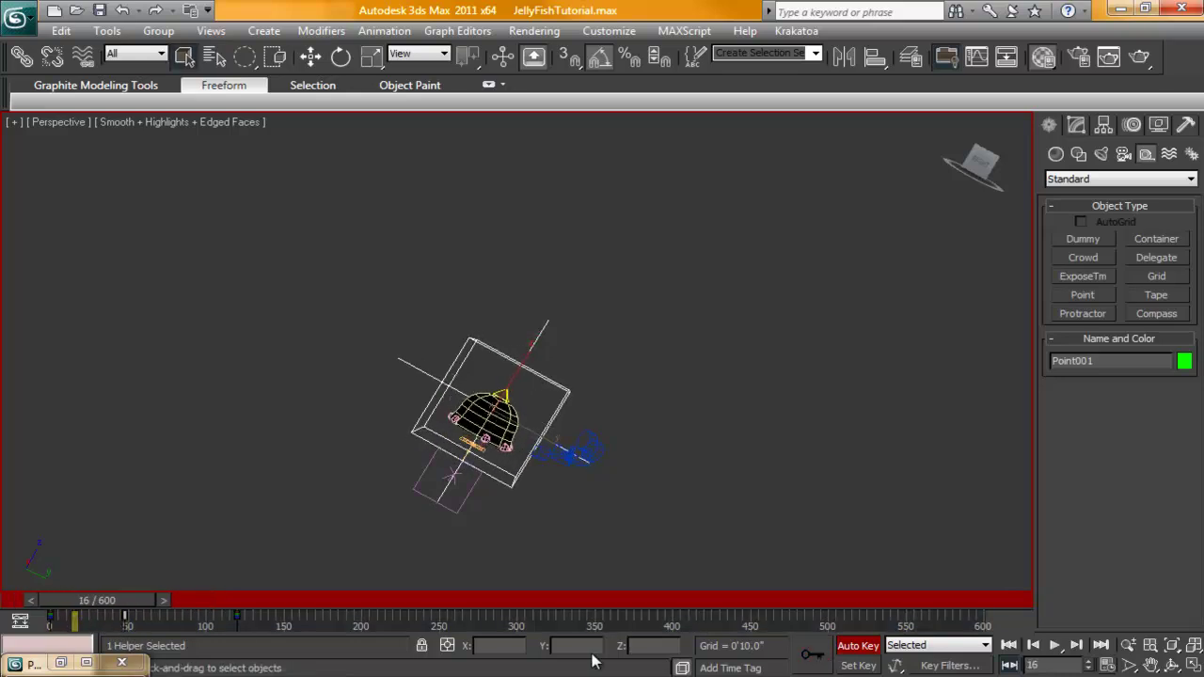
- Play the animation from frame 0 to check the helper's rise against the bell's pulse
left_click(75, 620)
left_click_drag(75, 620, 48, 603)
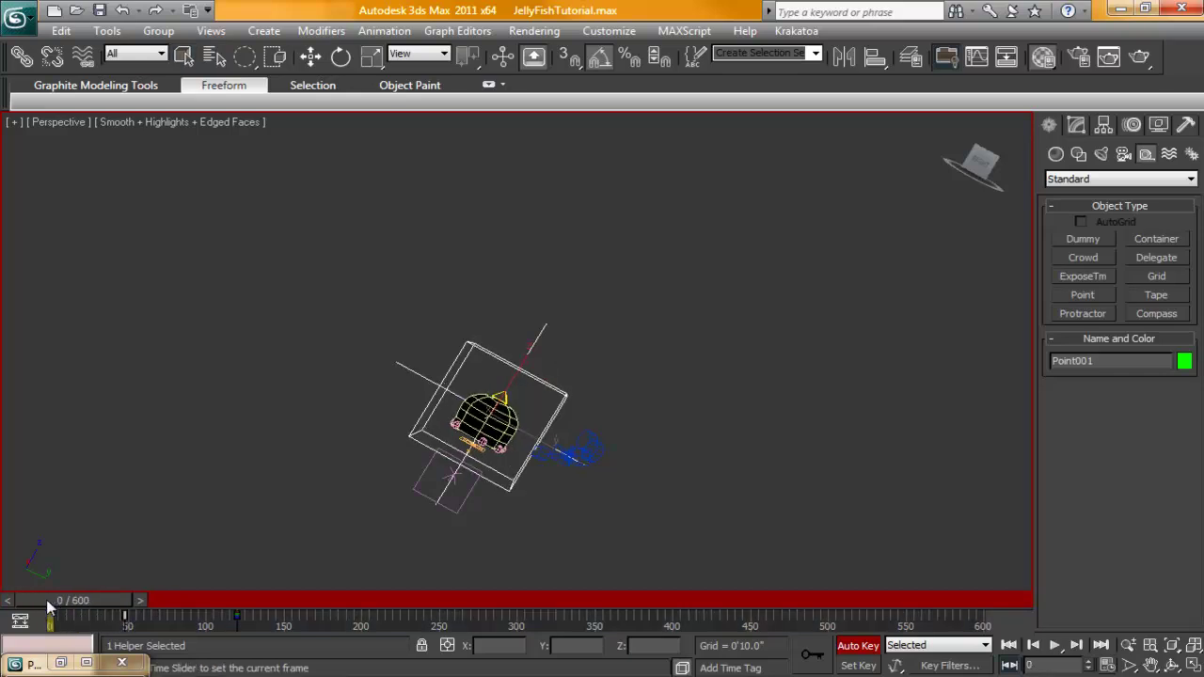
left_click(1053, 644)
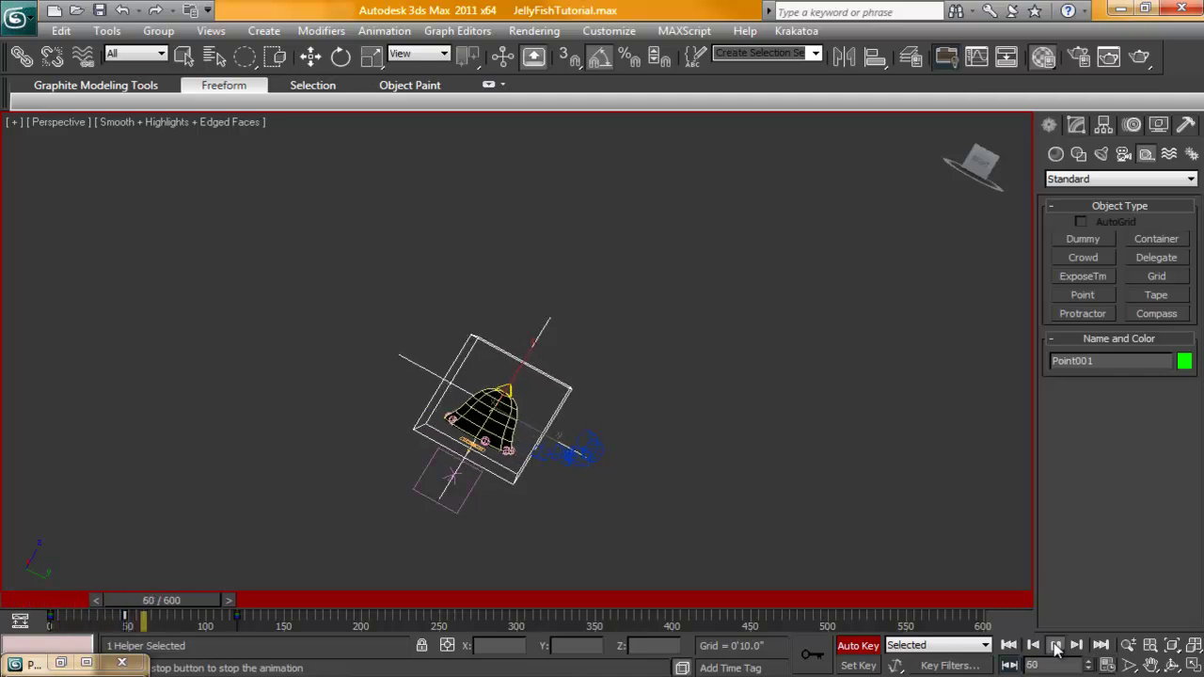
left_click(1054, 646)
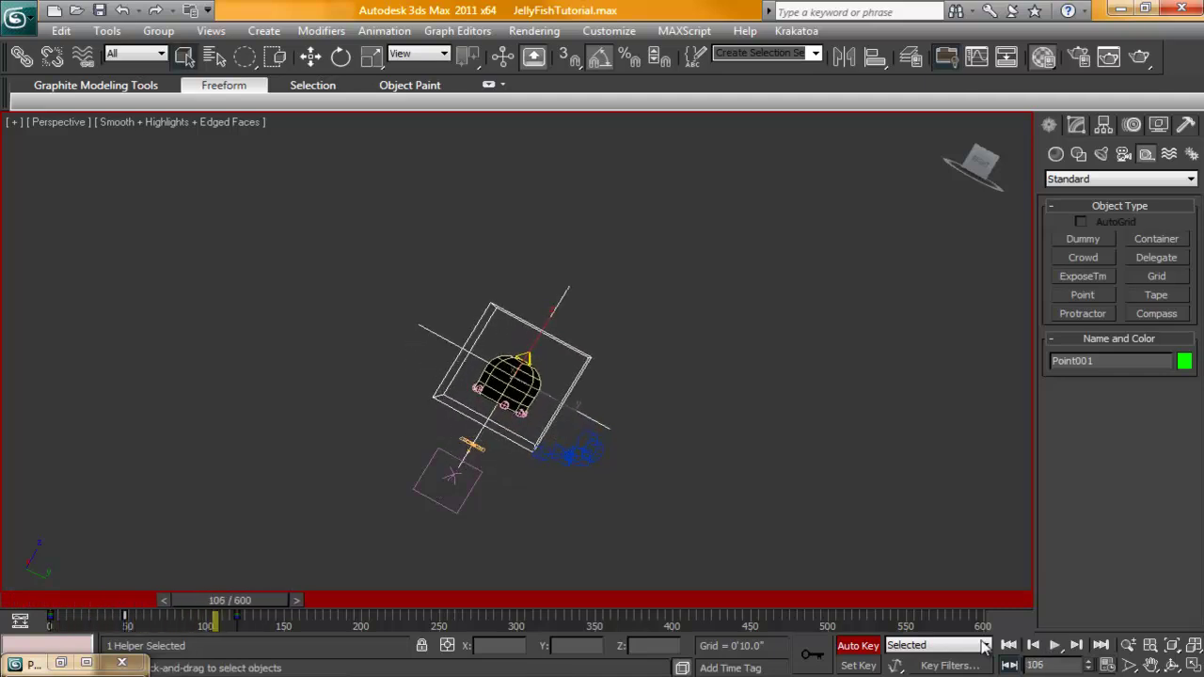
- Add a Point helper key at frame 100 using its frame 116 position, and return to frame 0
left_click(497, 384)
mouse_move(214, 599)
left_mouse_down()
mouse_move(141, 602)
mouse_move(206, 613)
left_mouse_up()
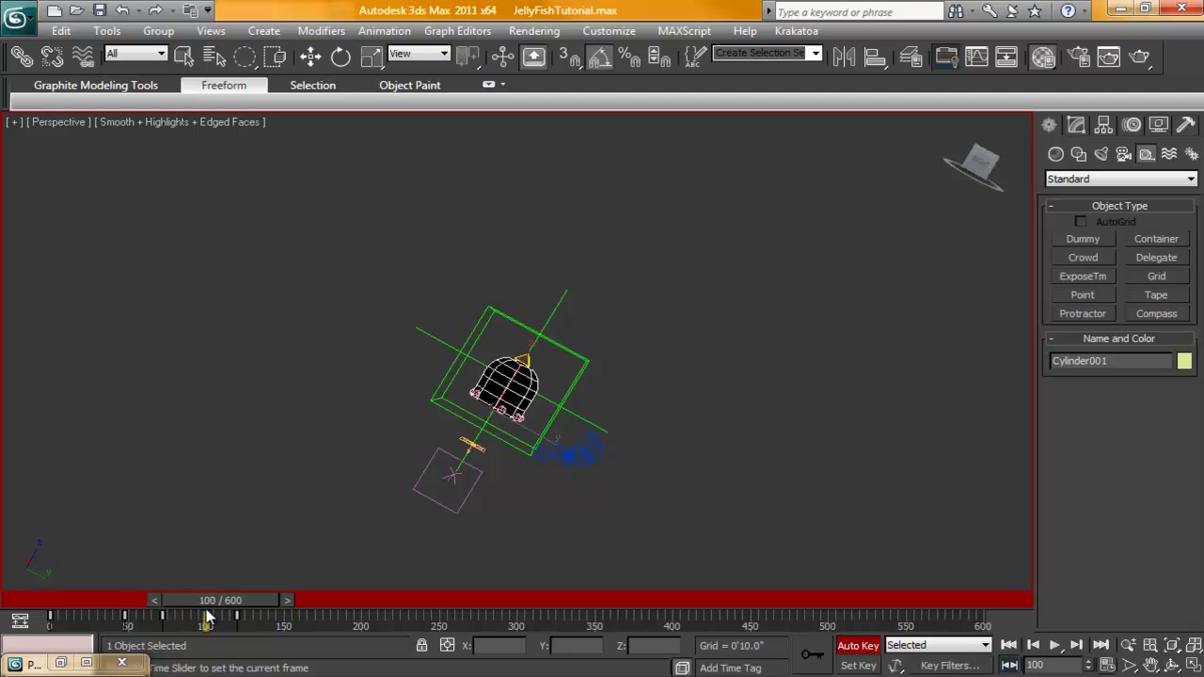
left_click(448, 379)
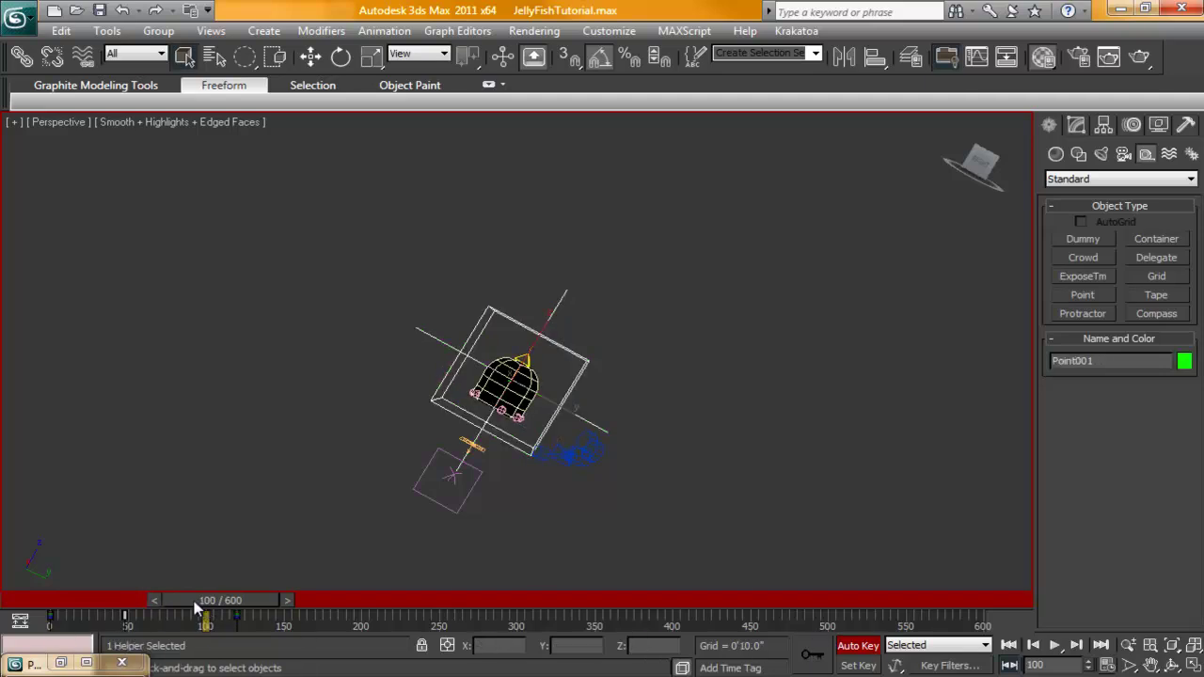
left_click_drag(199, 611, 267, 611)
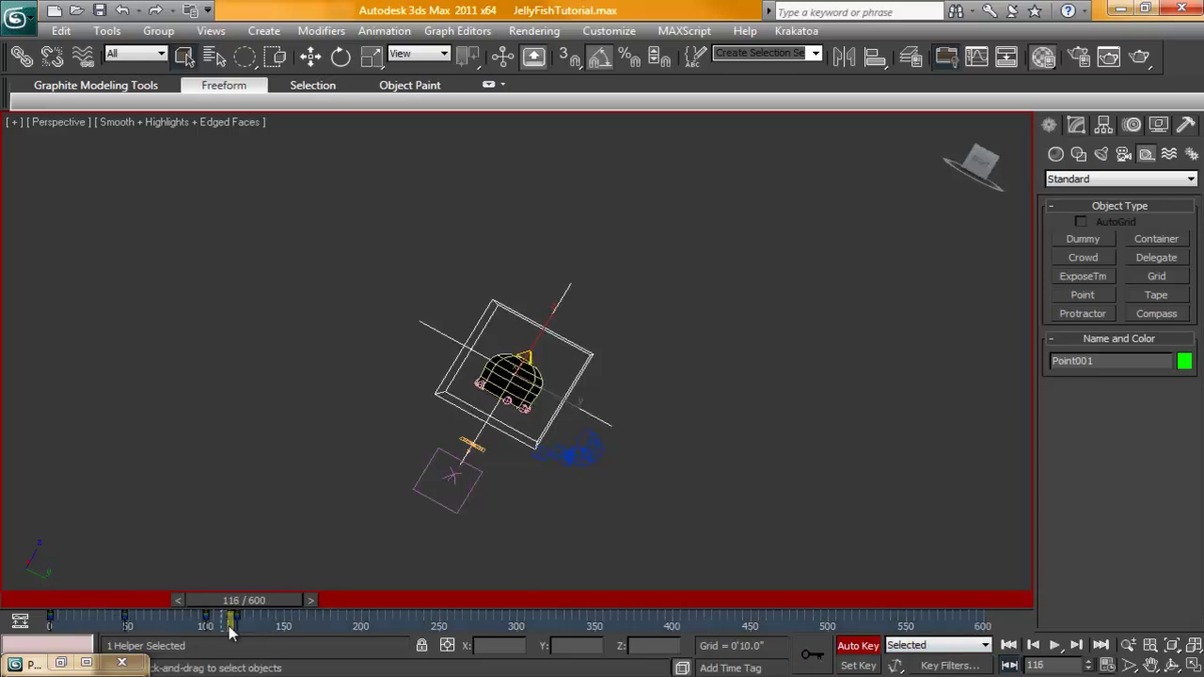
left_click_drag(234, 634, 205, 632)
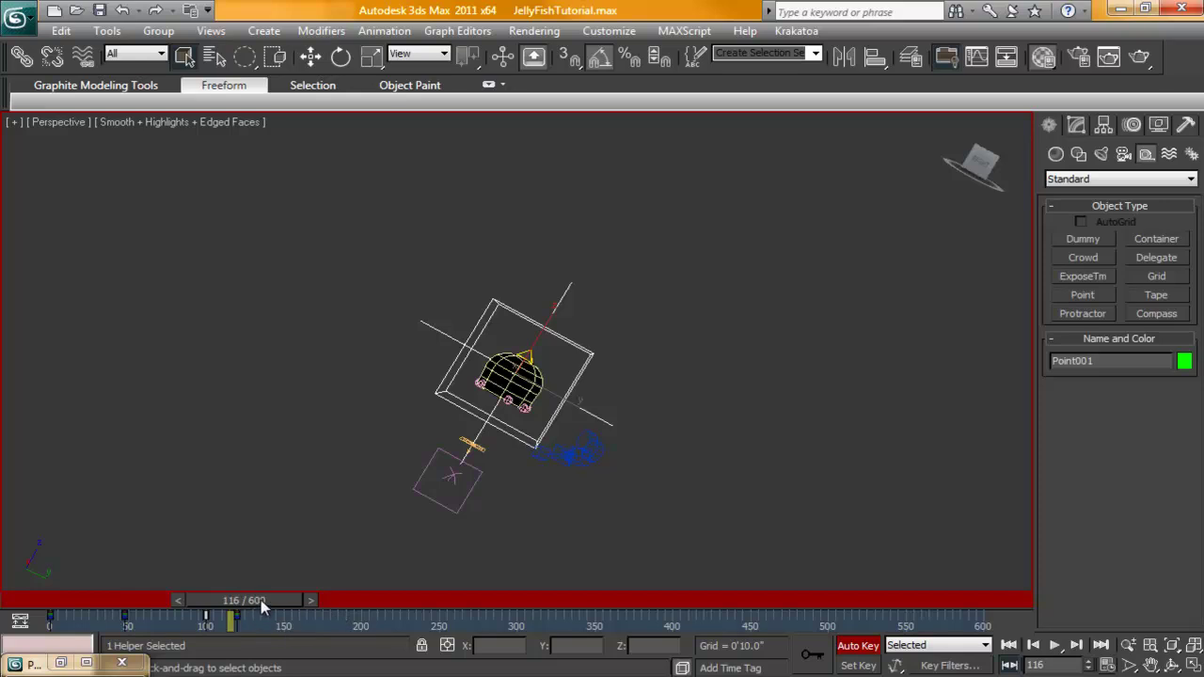
left_click_drag(261, 600, 75, 600)
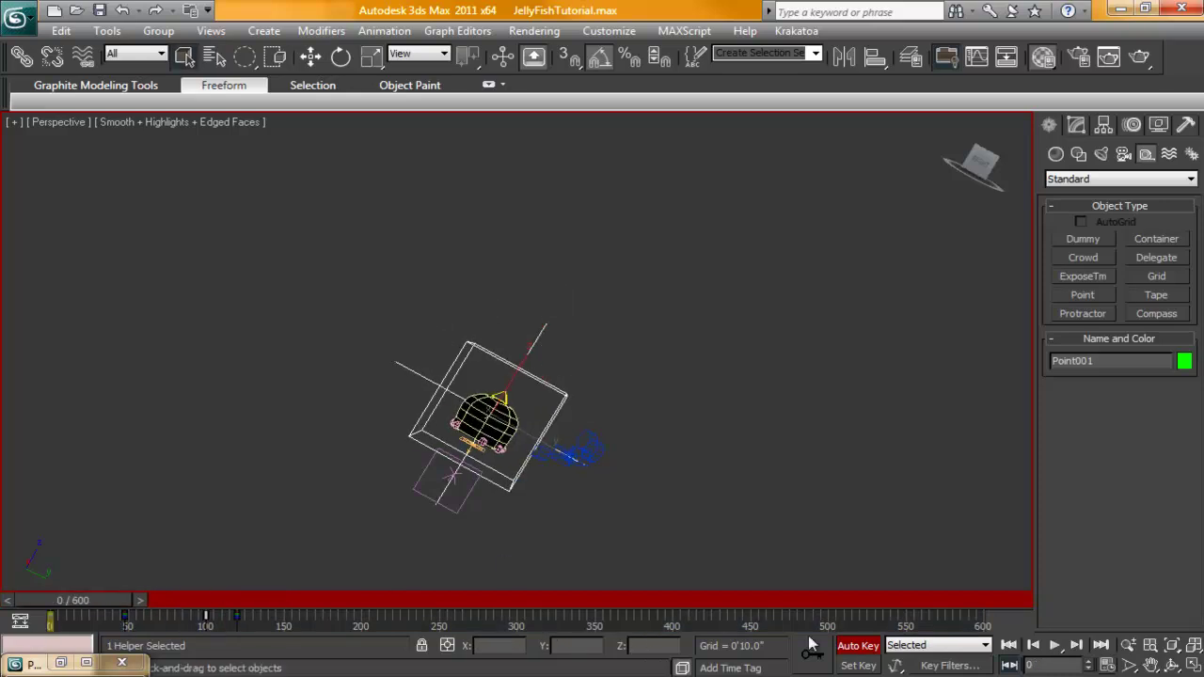
- Play the animation to check the helper's rise against the bell's pulse, and return to frame 0
left_click(1055, 645)
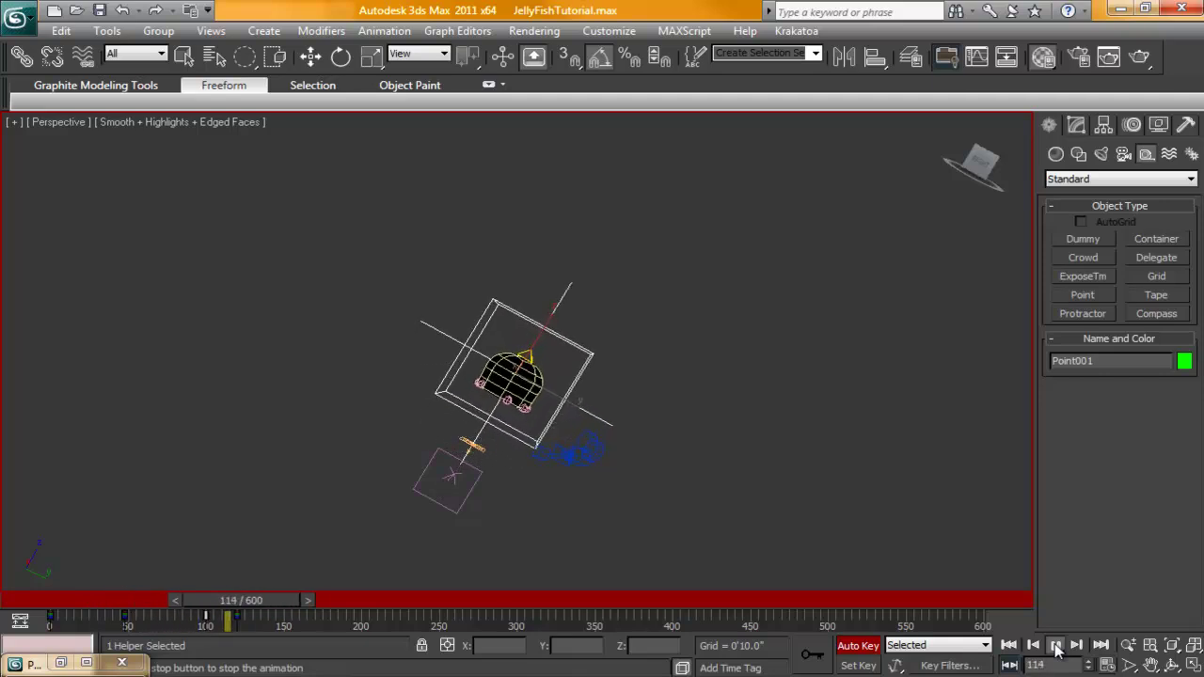
left_click(1055, 645)
left_click_drag(285, 600, 51, 602)
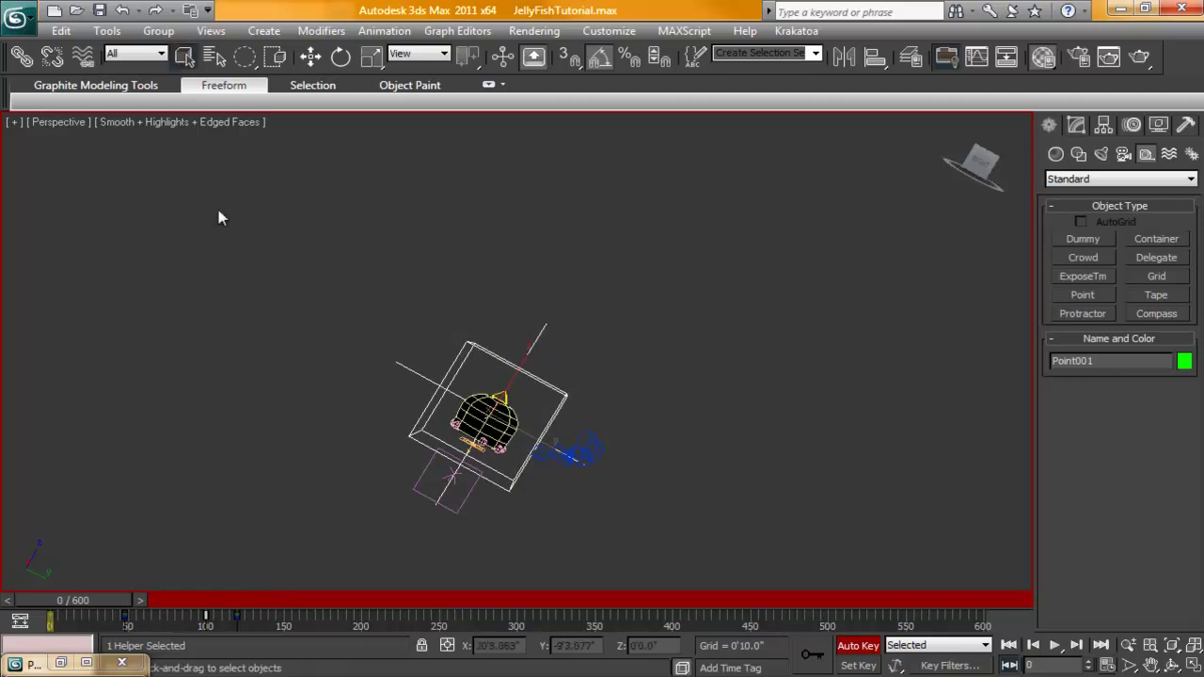
- Open the Curve Editor for the Point helper and enlarge it to fill the screen
left_click(384, 30)
mouse_move(457, 31)
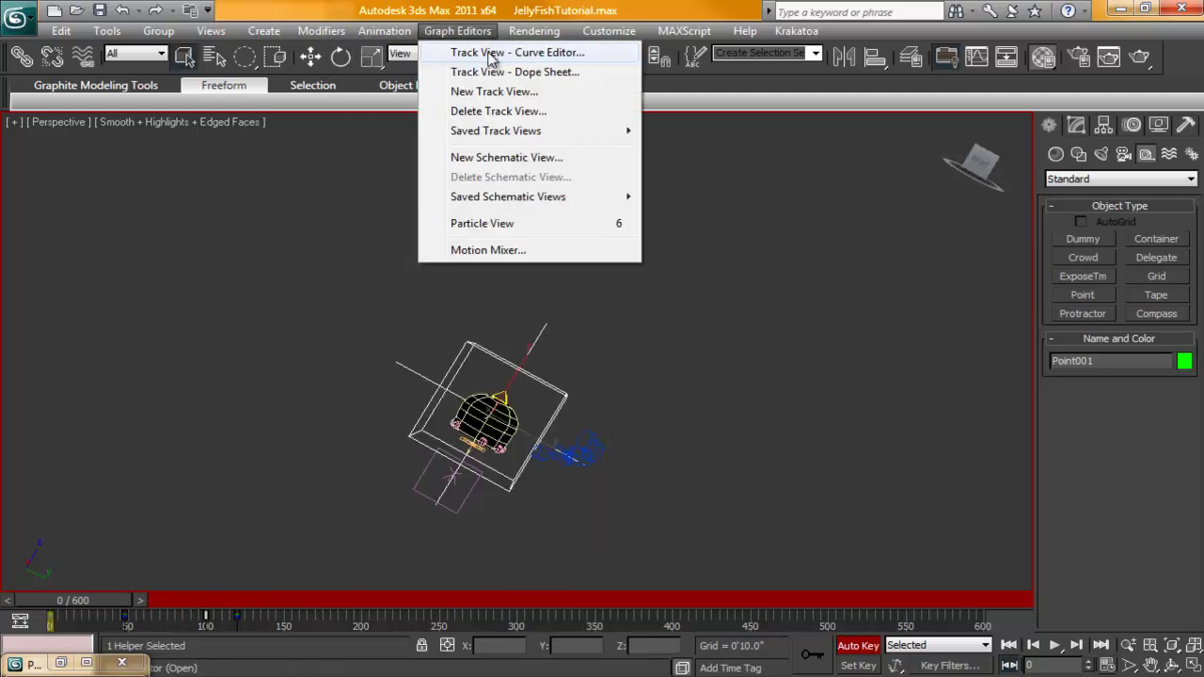
left_click(489, 53)
left_click_drag(508, 209, 623, 109)
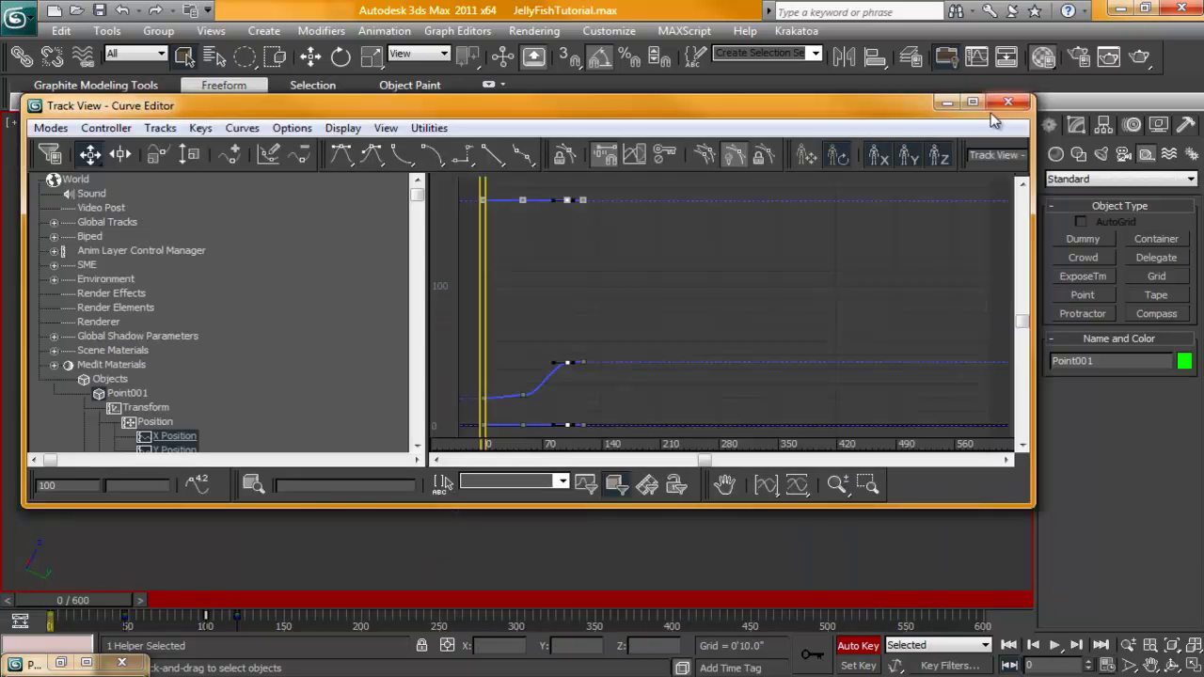
left_click(972, 102)
middle_click_drag(679, 280, 800, 208)
middle_click_drag(681, 327, 737, 250)
scroll(738, 299, "down", 1)
scroll(749, 264, "up", 4)
middle_click_drag(733, 315, 687, 374)
scroll(739, 298, "down", 3)
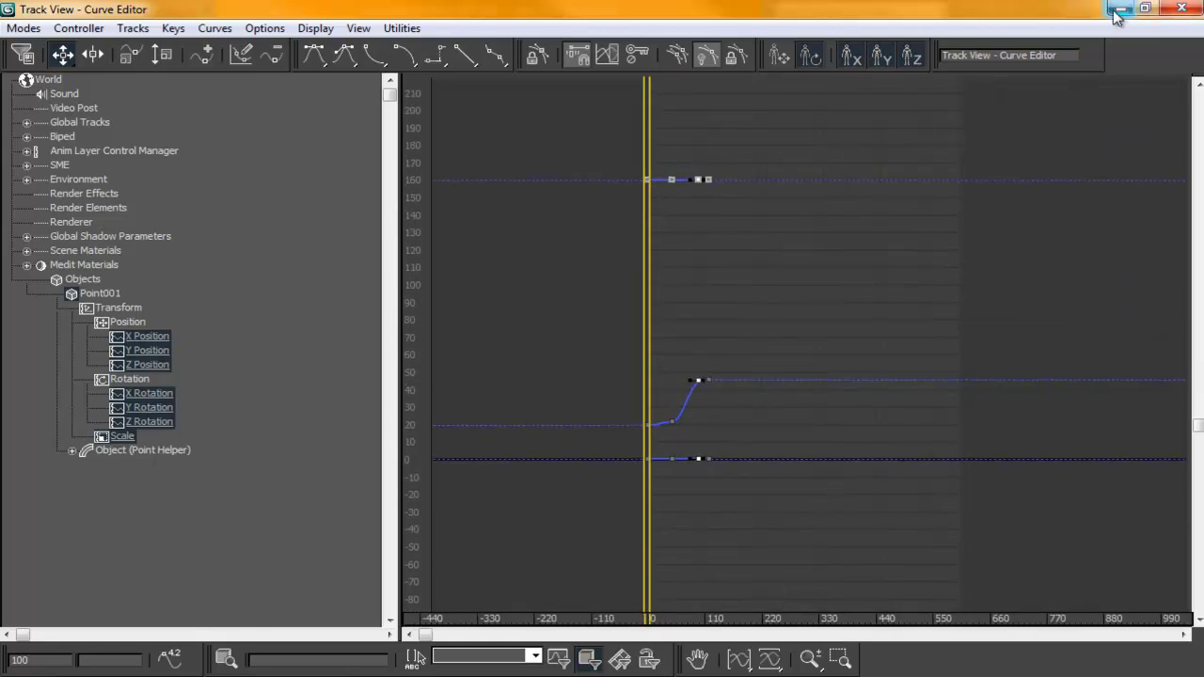
- Compare the Point helper's position curves and isolate the Z Position curve
left_click(151, 339)
left_click(145, 364, "shift")
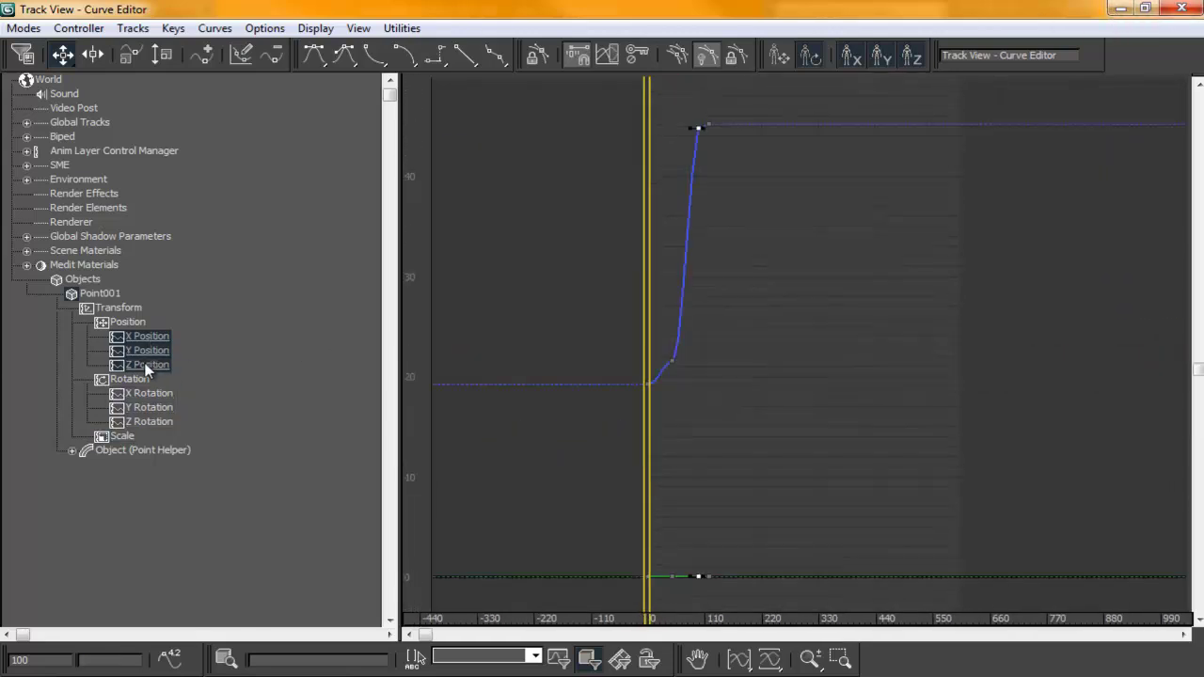
middle_click_drag(732, 377, 756, 331)
scroll(757, 332, "up", 3)
scroll(761, 425, "up", 1)
middle_click_drag(764, 508, 777, 354)
scroll(782, 347, "down", 6)
middle_click_drag(779, 276, 789, 489)
scroll(777, 345, "down", 4)
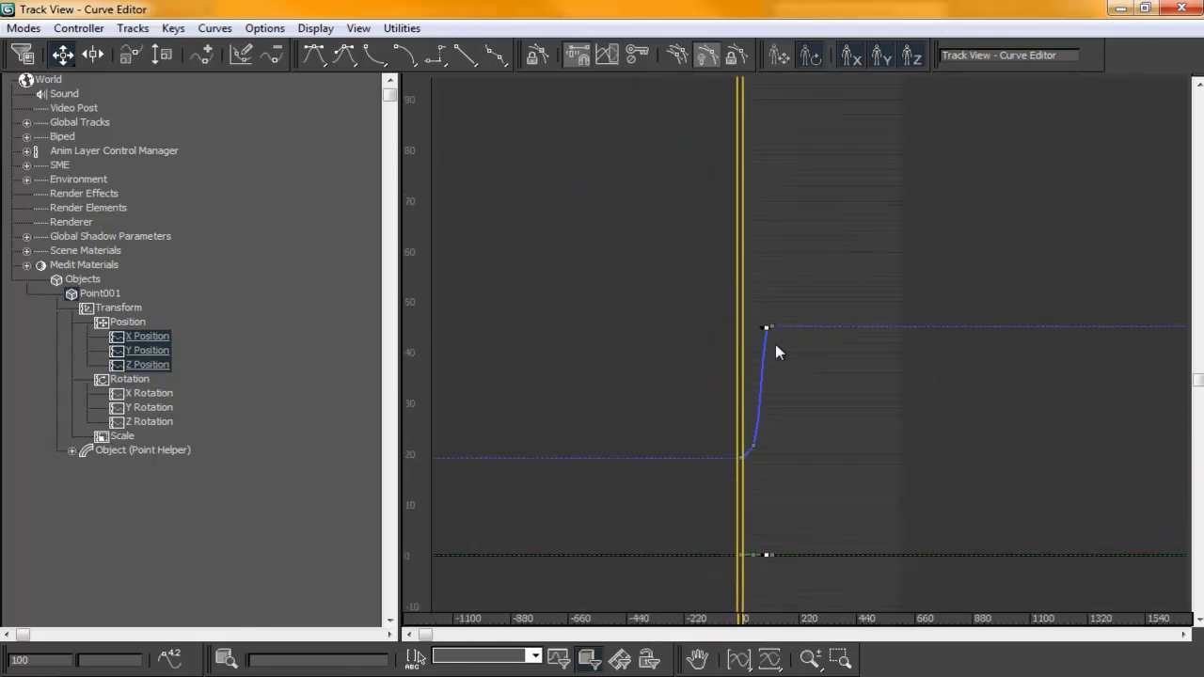
middle_click_drag(788, 353, 786, 365)
left_click(148, 364)
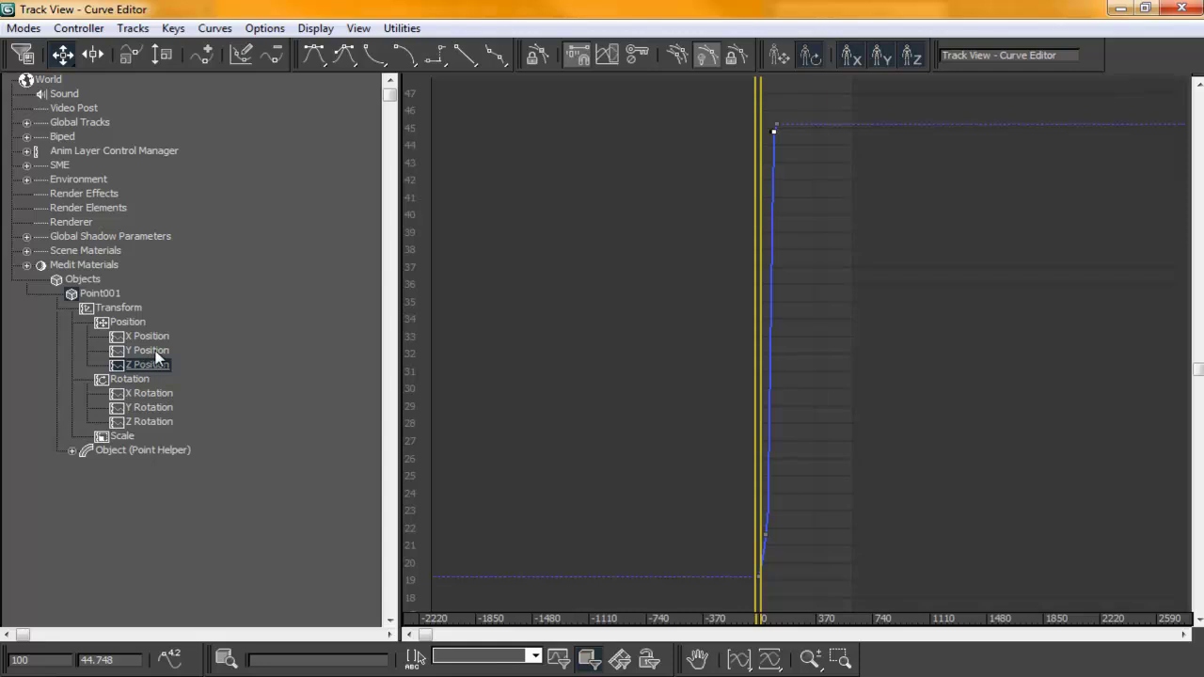
left_click(139, 351)
left_click(147, 337)
left_click(148, 350)
left_click(148, 365)
middle_click_drag(619, 298, 624, 302)
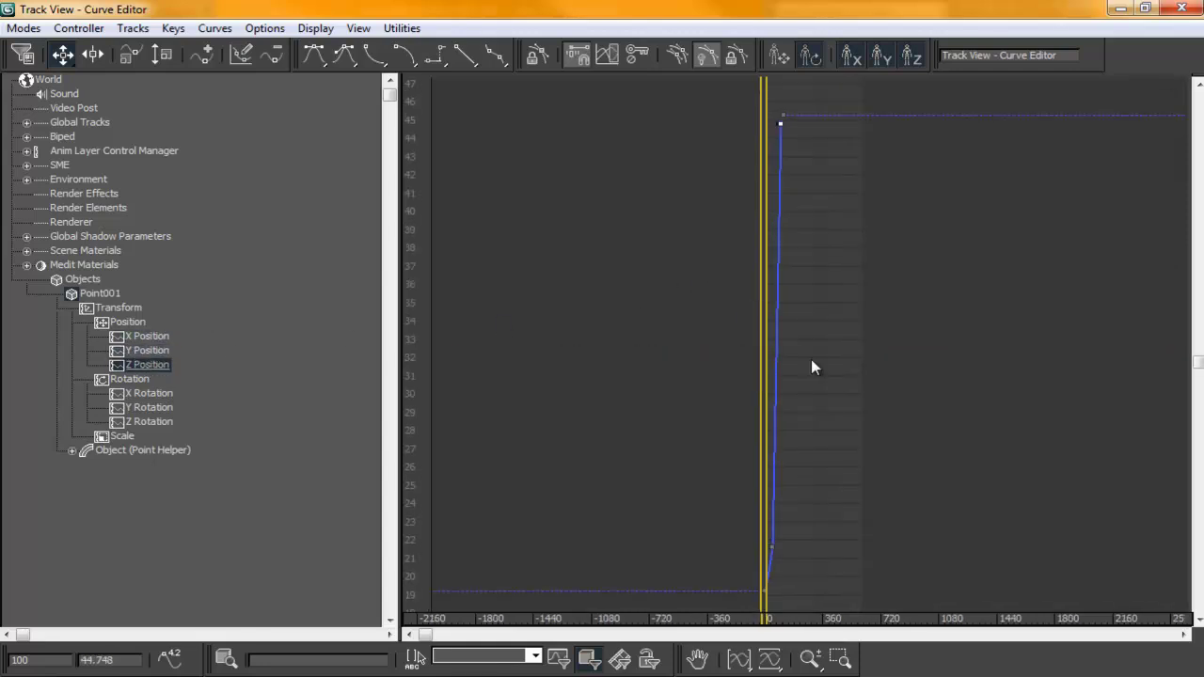
- Examine the shape of the Z Position curve between frames 0 and 120, with all its keys in view
scroll(824, 389, "down", 4)
scroll(812, 423, "up", 1)
scroll(795, 417, "down", 1)
middle_click_drag(799, 393, 820, 433)
scroll(785, 427, "up", 2)
scroll(823, 433, "up", 2)
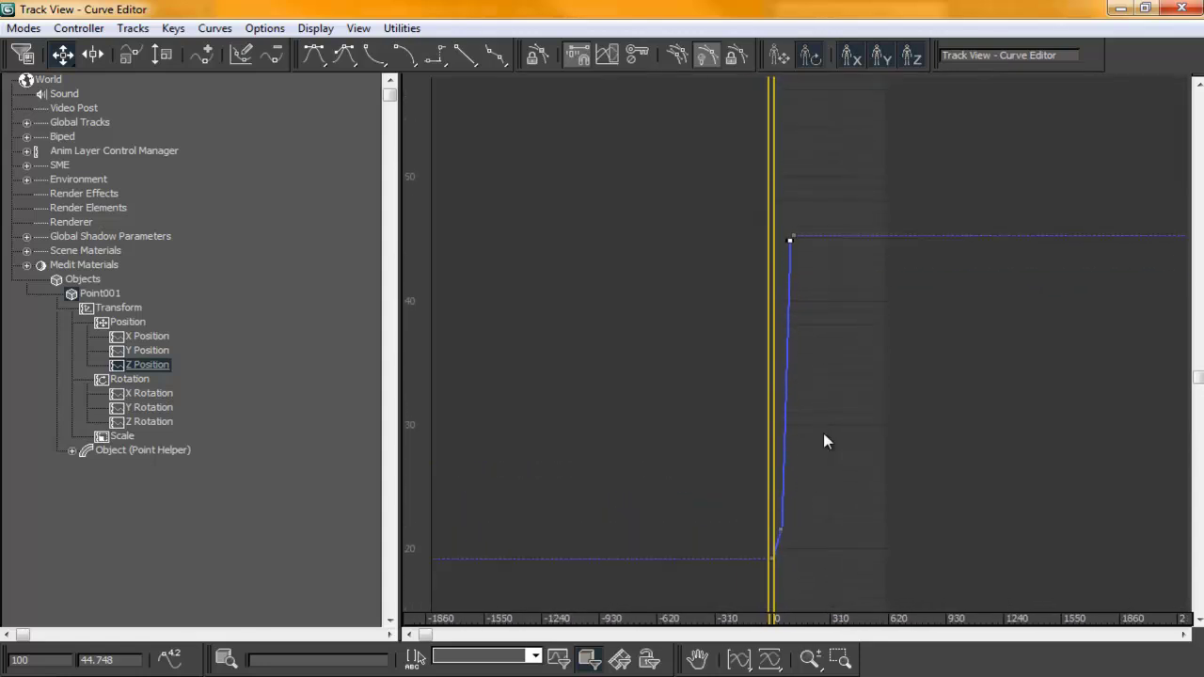
middle_click_drag(819, 362, 789, 358)
scroll(789, 358, "down", 3)
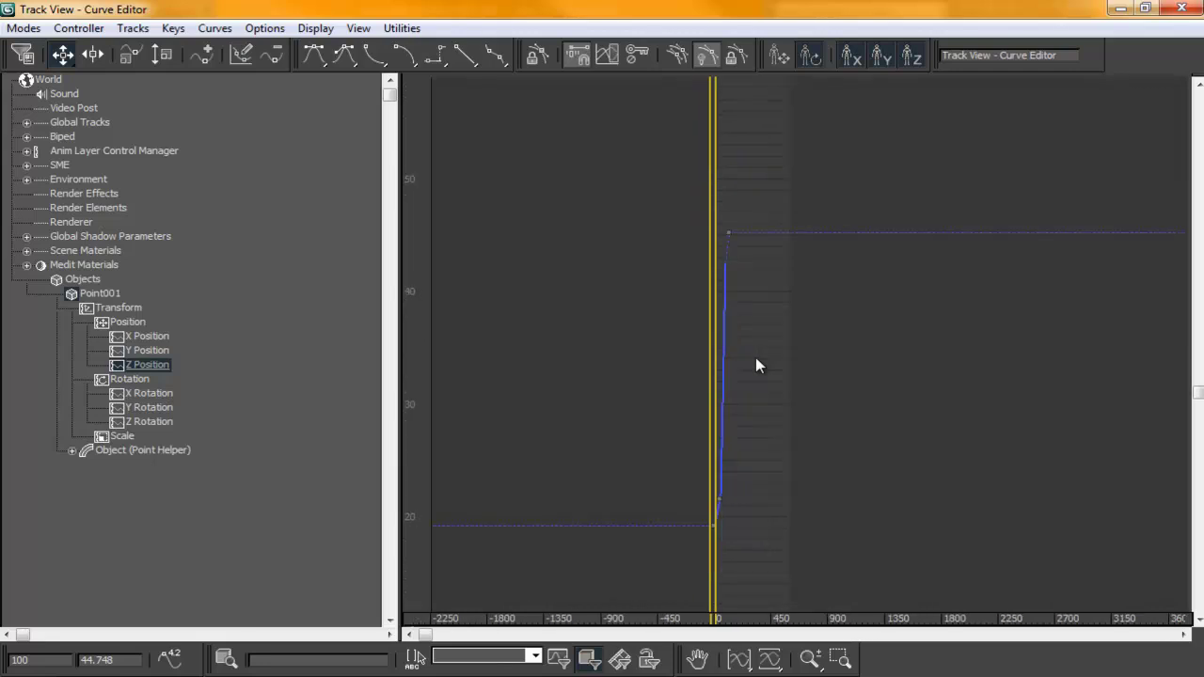
scroll(766, 368, "down", 3, "alt")
scroll(765, 360, "down", 5, "alt")
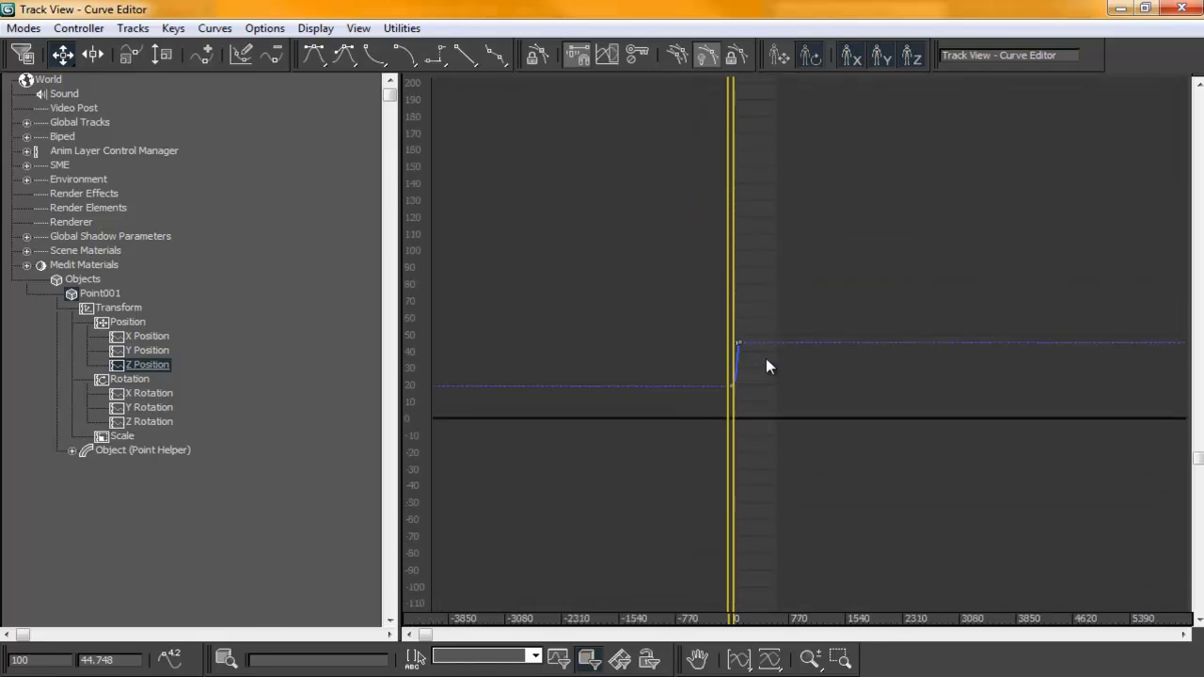
scroll(764, 358, "up", 1)
scroll(764, 372, "up", 5, "alt")
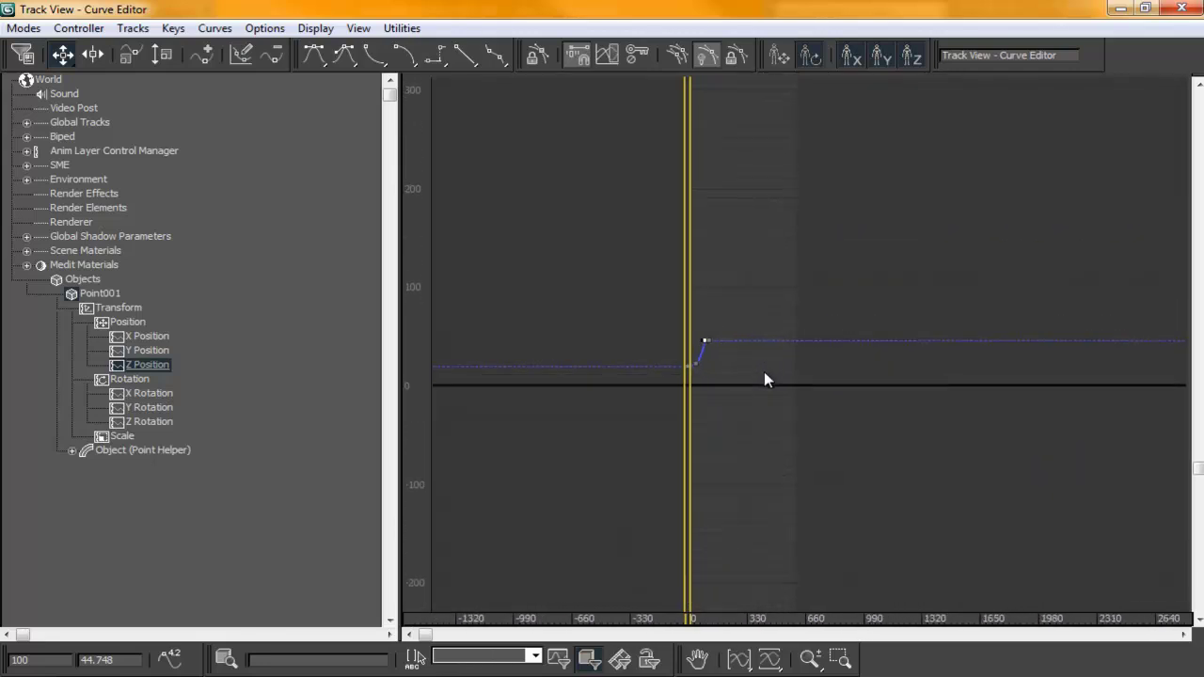
scroll(750, 343, "up", 5)
scroll(828, 376, "up", 2, "alt")
scroll(851, 343, "up", 2)
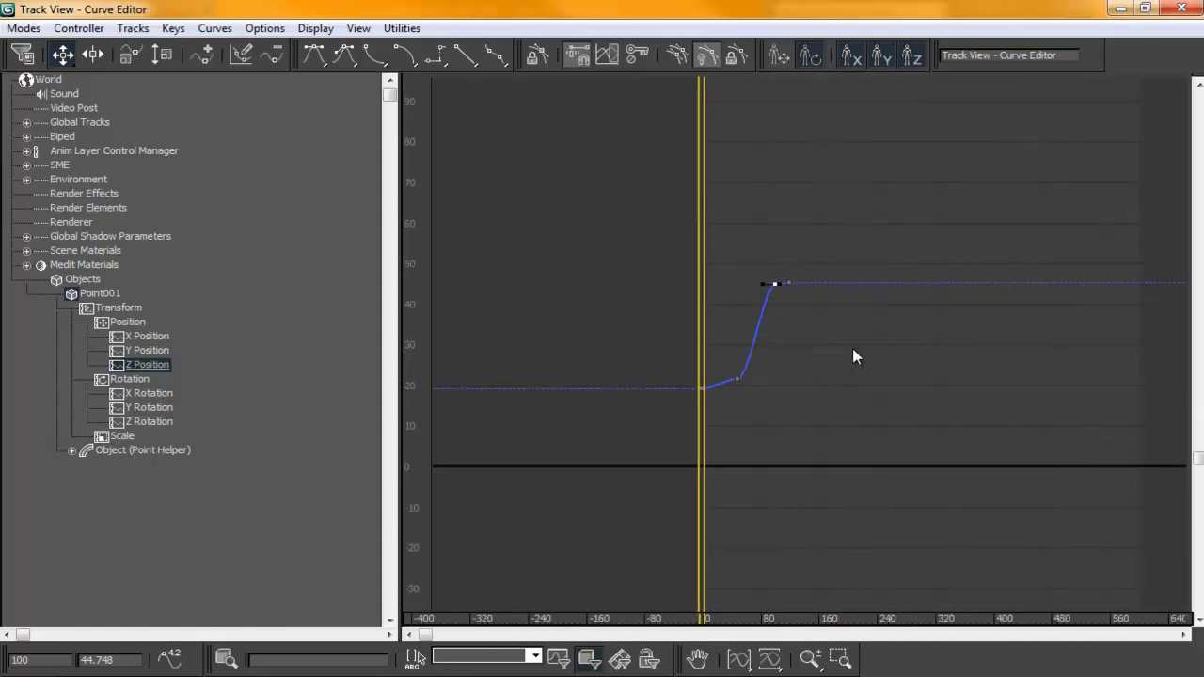
scroll(852, 348, "up", 4)
middle_click_drag(803, 328, 868, 376)
scroll(867, 367, "up", 2, "alt")
scroll(867, 362, "down", 3, "alt")
scroll(867, 362, "down", 4, "alt")
scroll(851, 365, "up", 2, "alt")
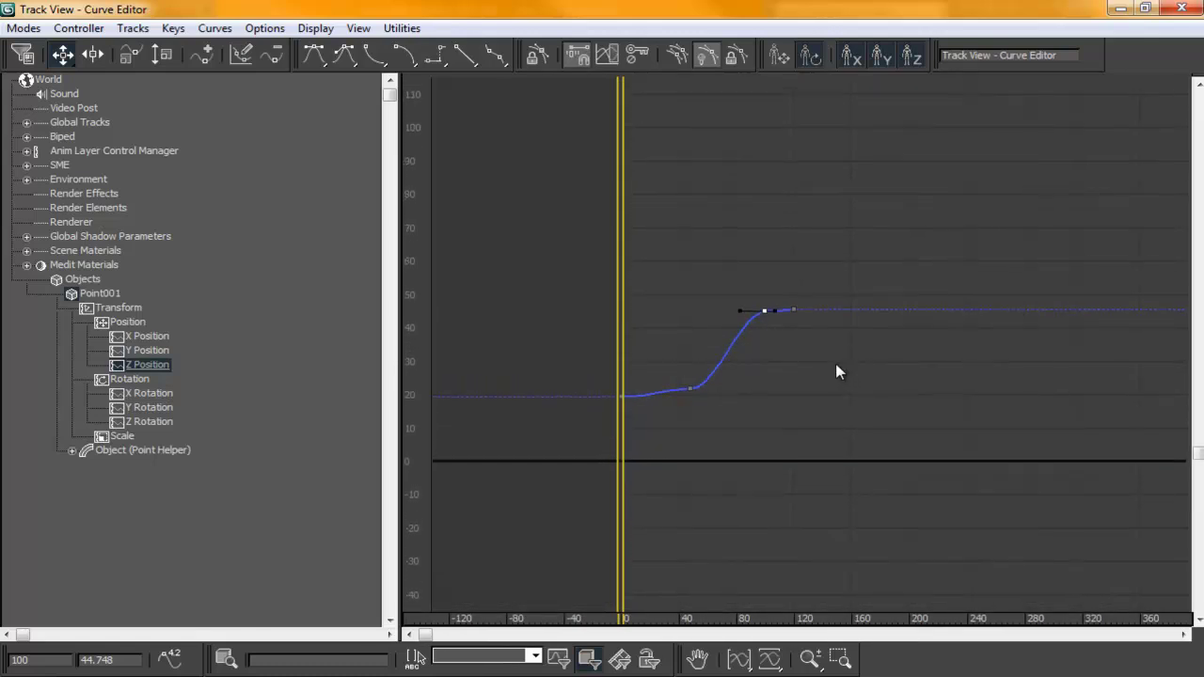
middle_click_drag(836, 364, 845, 390)
scroll(846, 390, "up", 2)
middle_click_drag(749, 404, 904, 421)
scroll(872, 443, "up", 3)
scroll(841, 401, "down", 3)
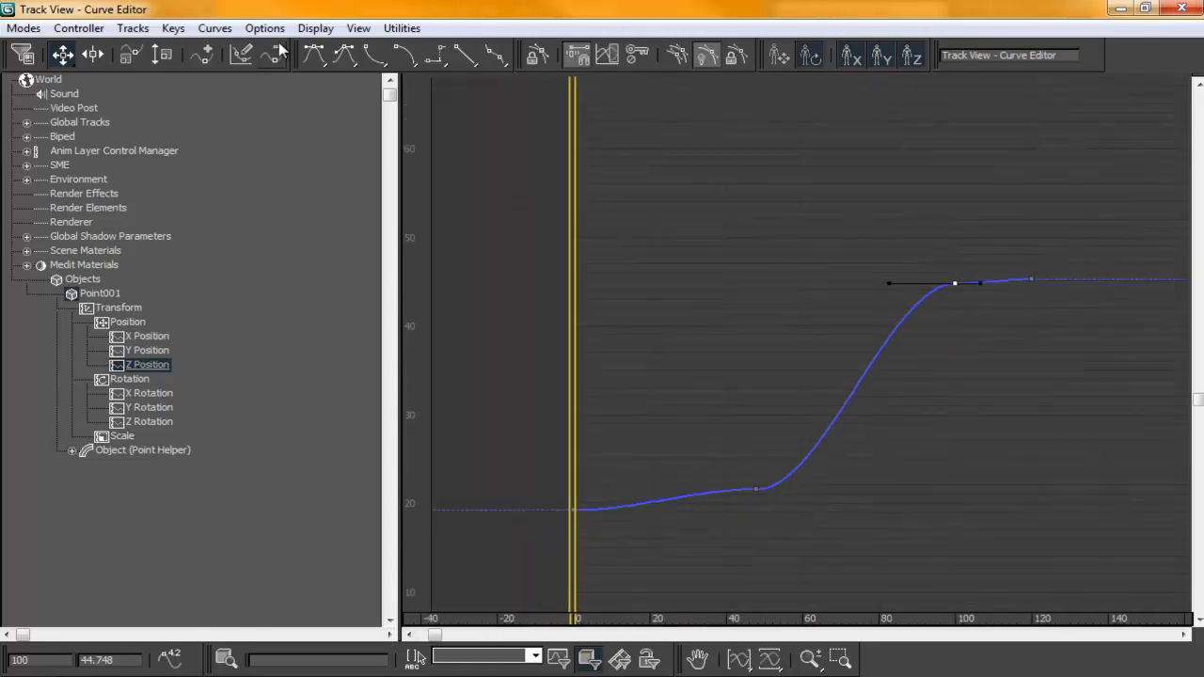
- Select all Z Position keys and set the curve's out-of-range type to Relative Repeat in both directions
left_click_drag(457, 170, 1117, 557)
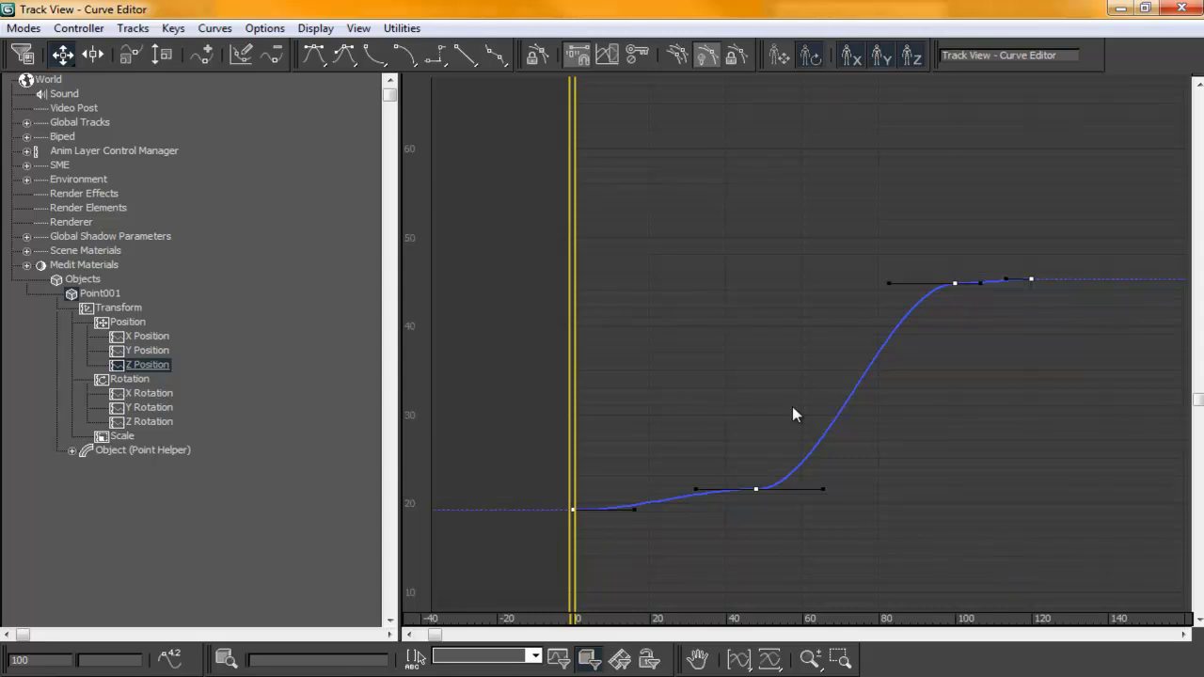
left_click(79, 28)
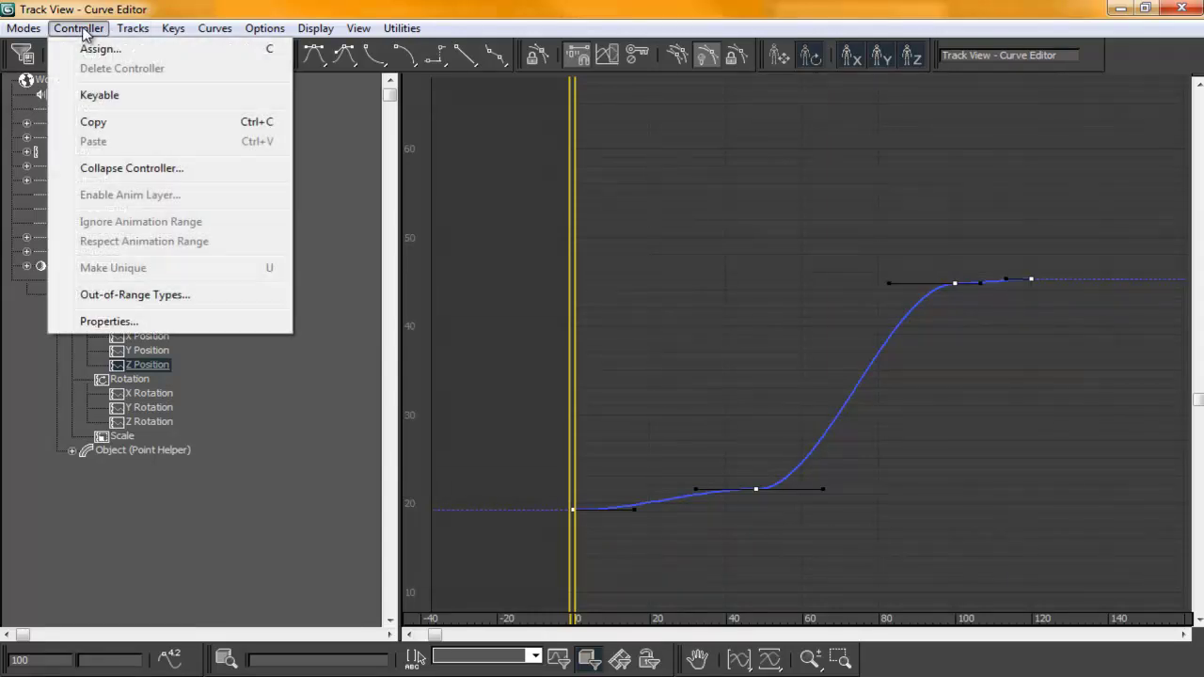
left_click(103, 294)
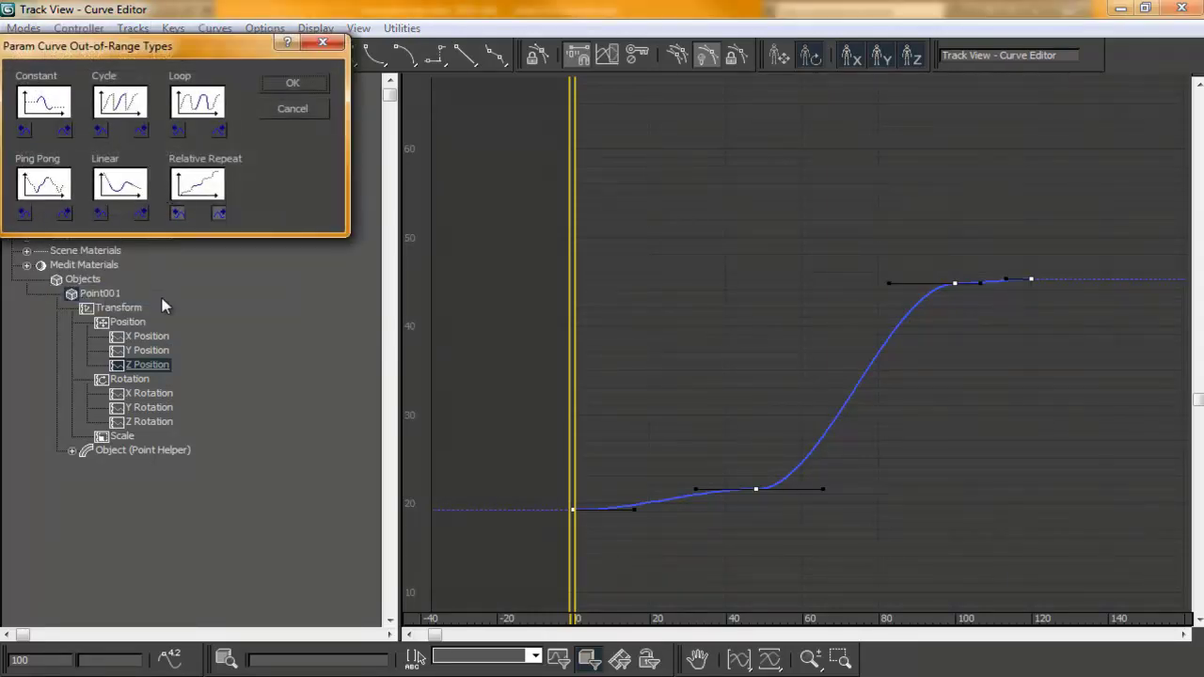
left_click(293, 83)
scroll(735, 319, "down", 1)
middle_click_drag(734, 319, 730, 425)
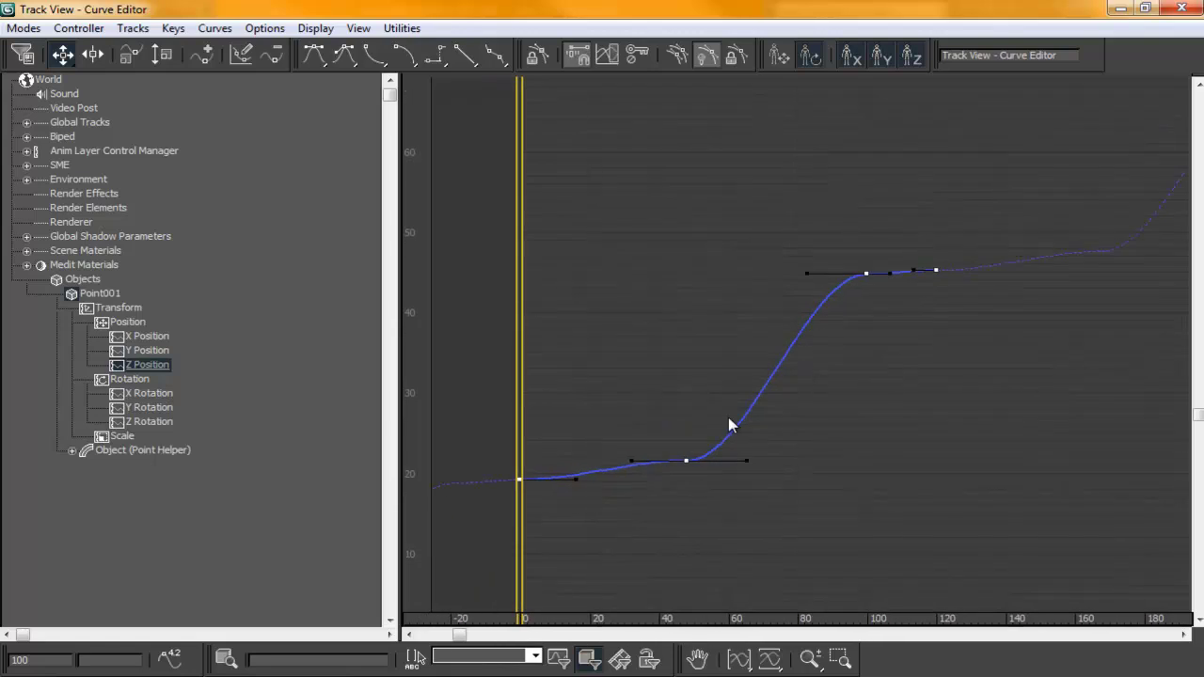
- Raise the tangent handle of the frame 0 Z Position key so the curve leaves it with a gentle upward slope
left_click(552, 506)
scroll(583, 480, "up", 3)
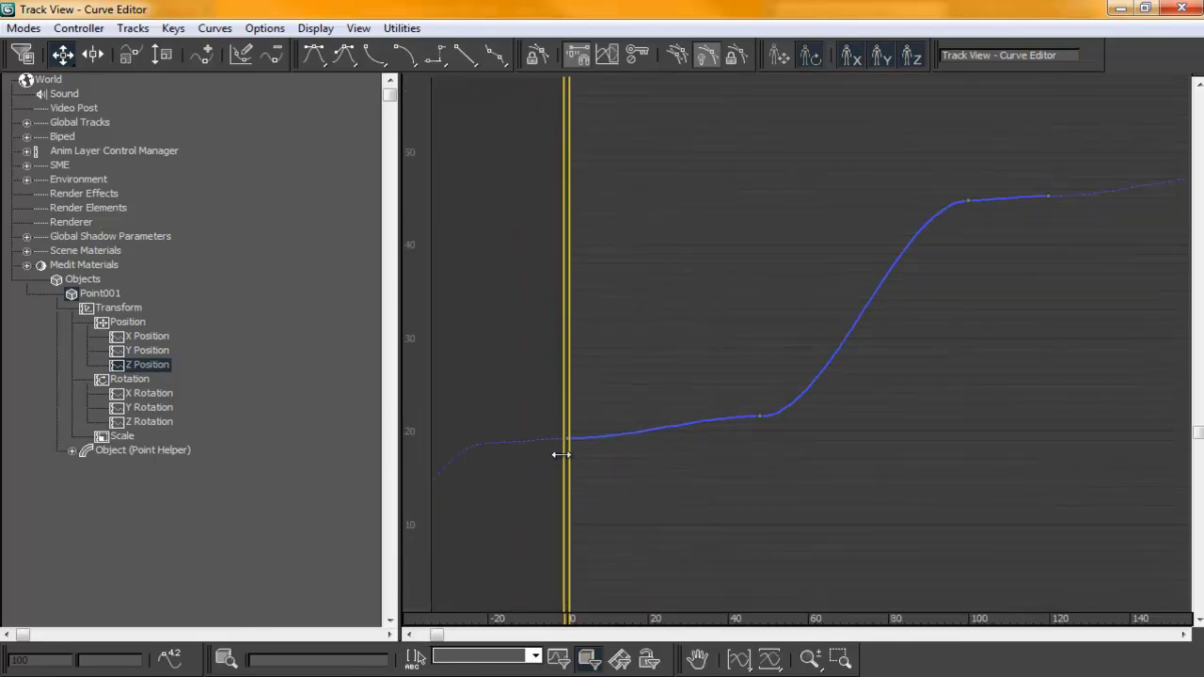
scroll(658, 440, "up", 3)
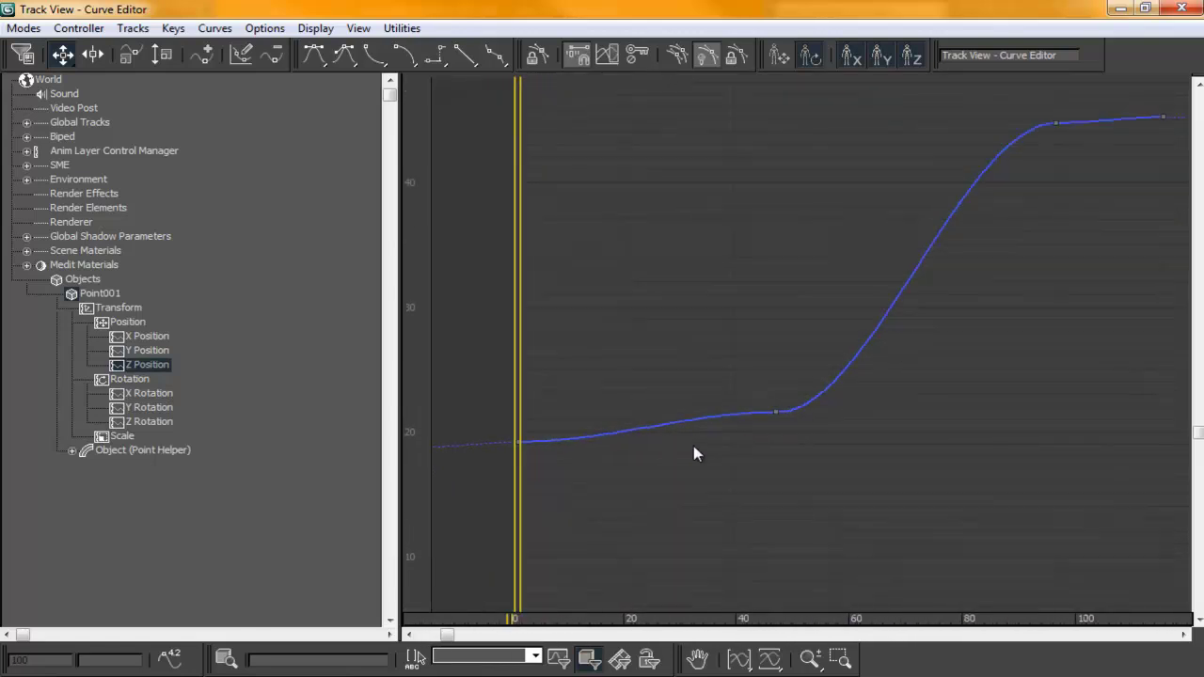
left_click(500, 441)
left_click_drag(596, 440, 599, 430)
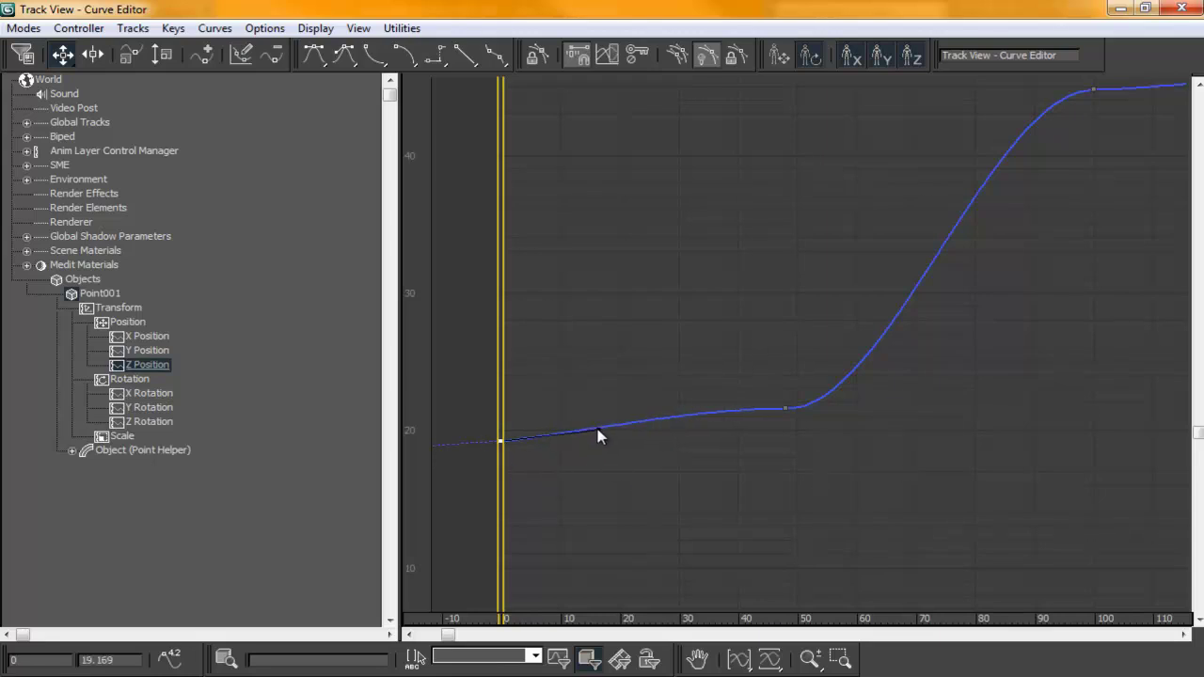
middle_click_drag(556, 459, 723, 416)
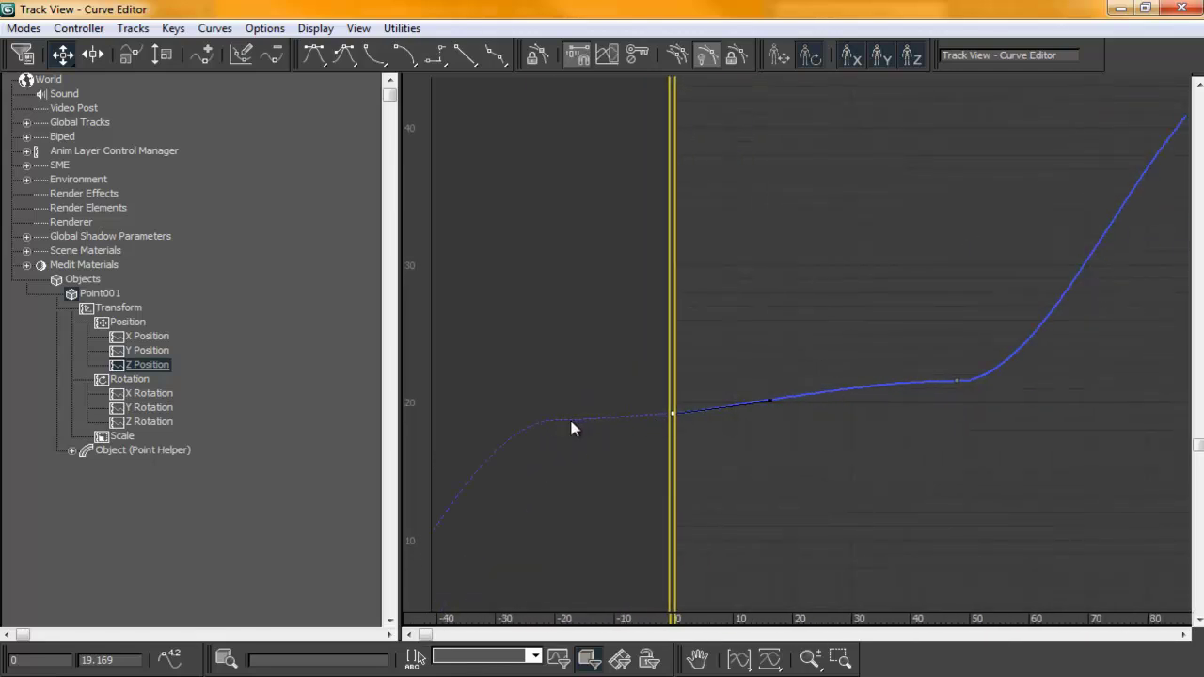
left_click(772, 398)
- Tilt the outgoing tangent of the frame 48 Z Position key slightly upward for a smoother start of the fast rise
middle_click_drag(816, 406, 474, 530)
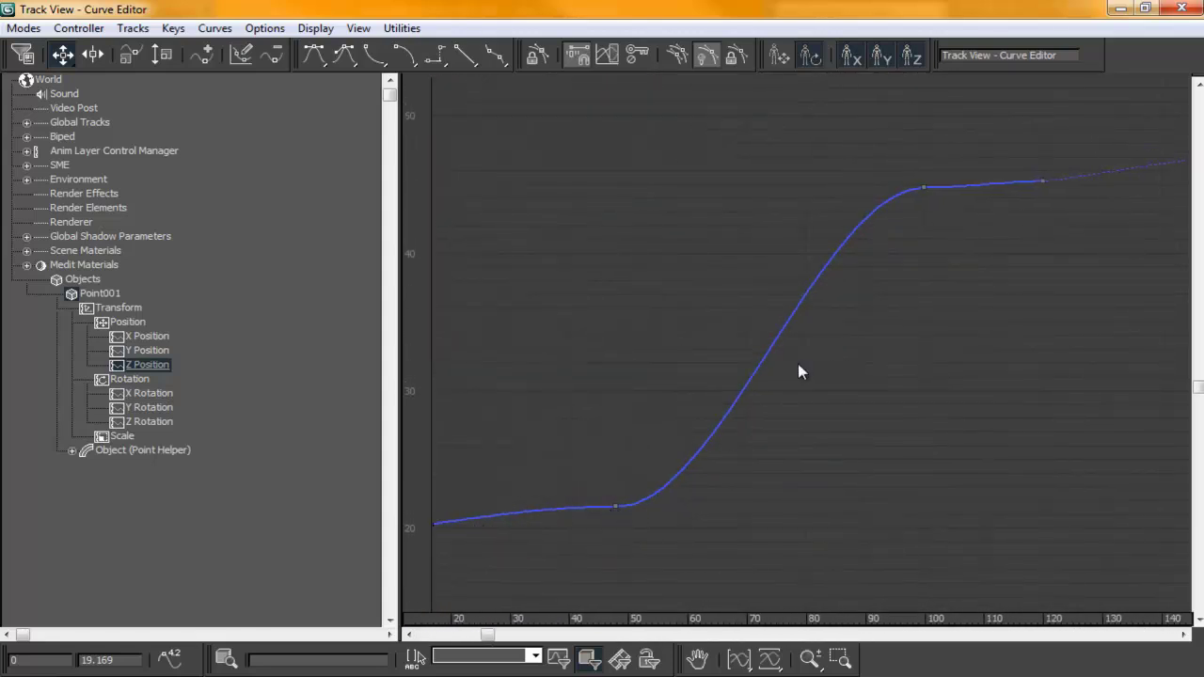
left_click(615, 506)
left_click_drag(714, 505, 691, 482)
left_click(674, 584)
middle_click_drag(776, 409, 835, 316)
left_click(599, 506)
left_click_drag(678, 484, 404, 141)
key("ctrl+z")
left_click_drag(679, 482, 680, 507)
middle_click_drag(744, 386, 582, 553)
middle_click_drag(640, 455, 706, 357)
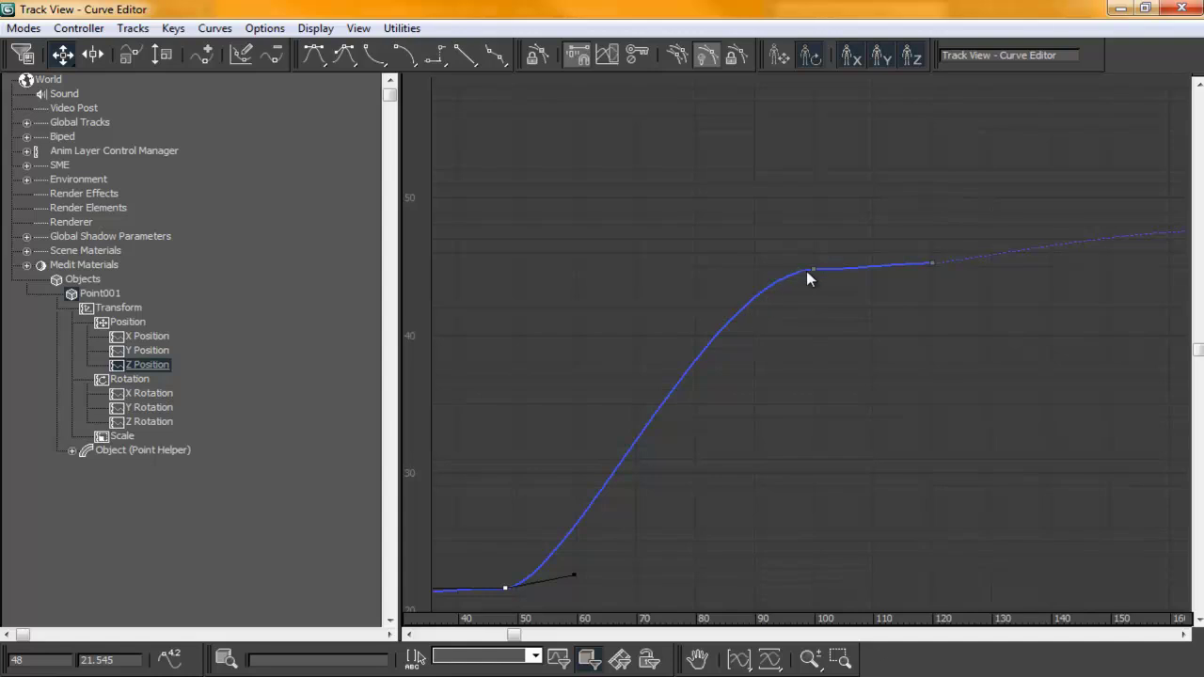
- Tilt the tangent handles of the frame 100 Z Position key upward to flow smoothly towards the frame 120 key
middle_click_drag(815, 270, 692, 412)
scroll(695, 418, "up", 4)
left_click(666, 409)
left_click_drag(759, 407, 768, 399)
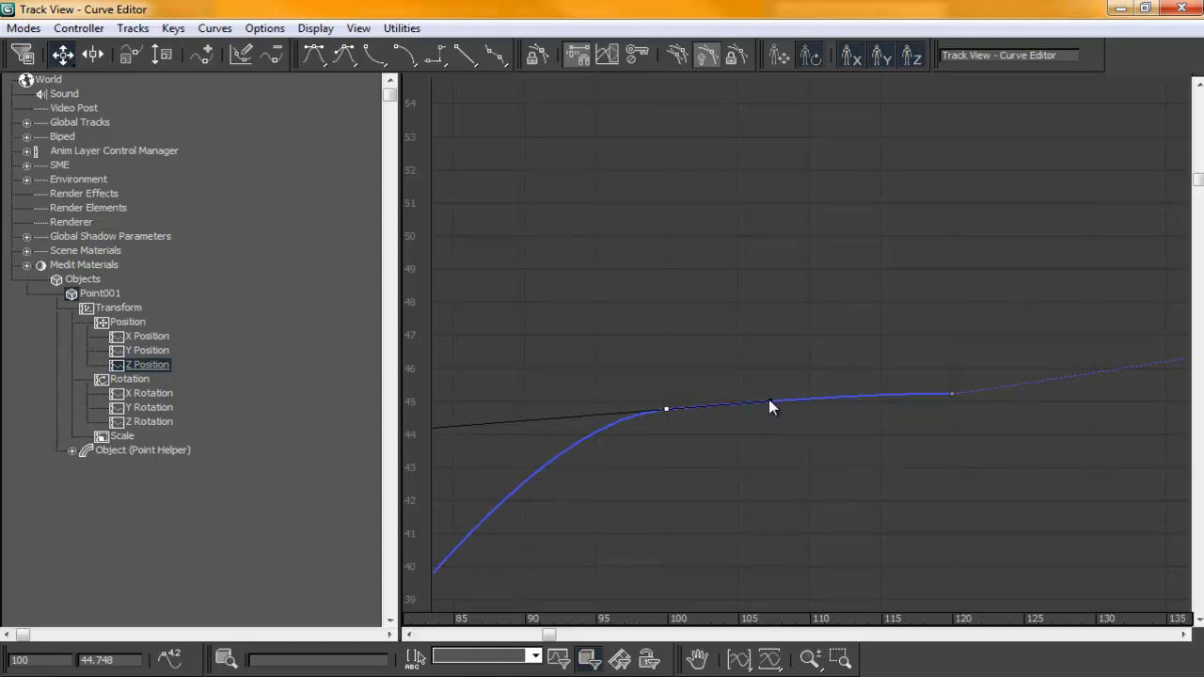
left_click(952, 395)
left_click_drag(861, 392, 861, 397)
left_click_drag(629, 376, 711, 437)
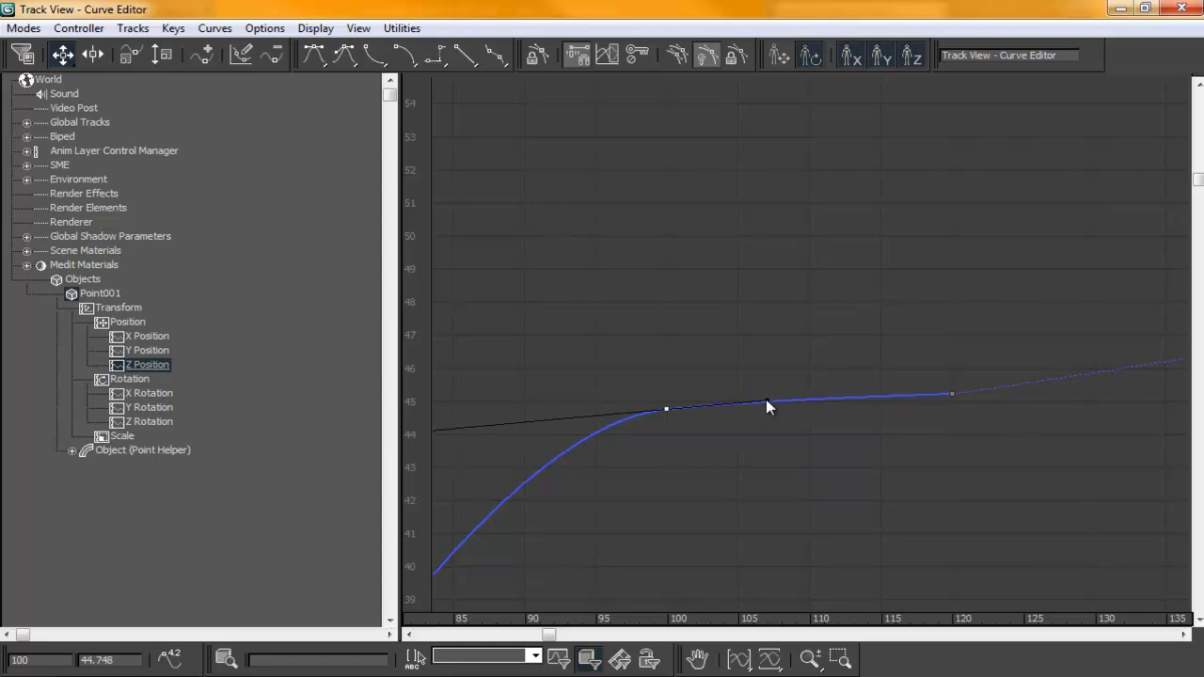
middle_click_drag(767, 400, 681, 413)
scroll(769, 399, "down", 5)
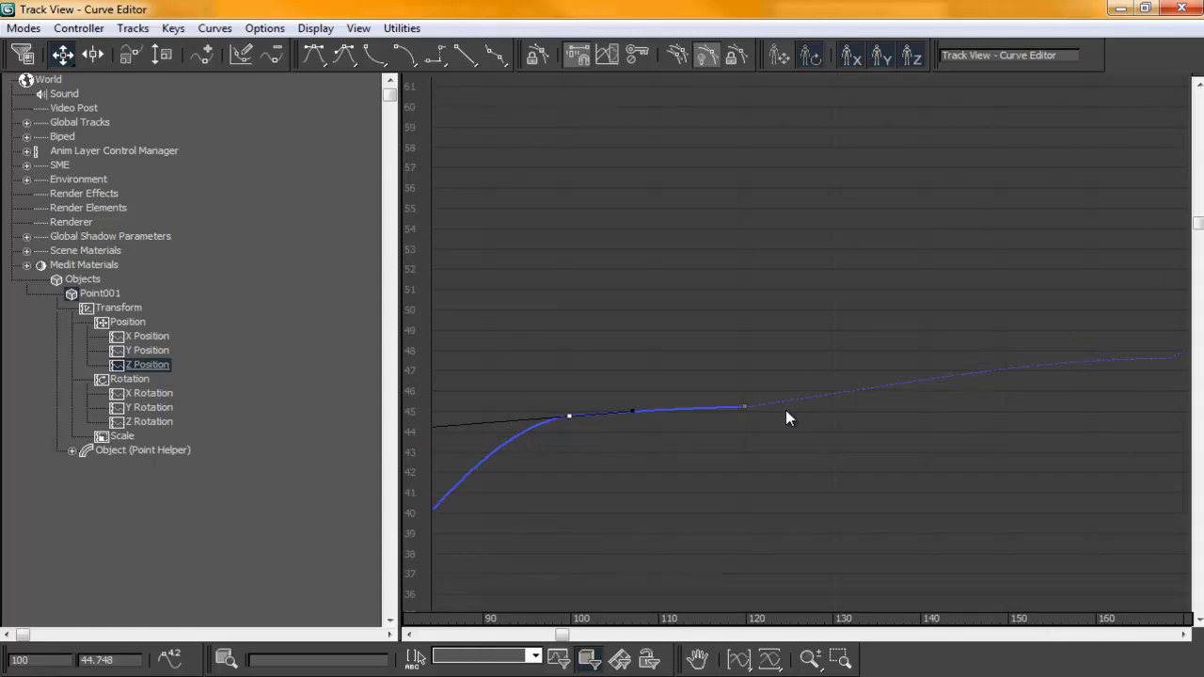
- Raise the frame 120 Z Position key to 45.379 and adjust its incoming tangent to match the repeated curve
left_click(754, 406)
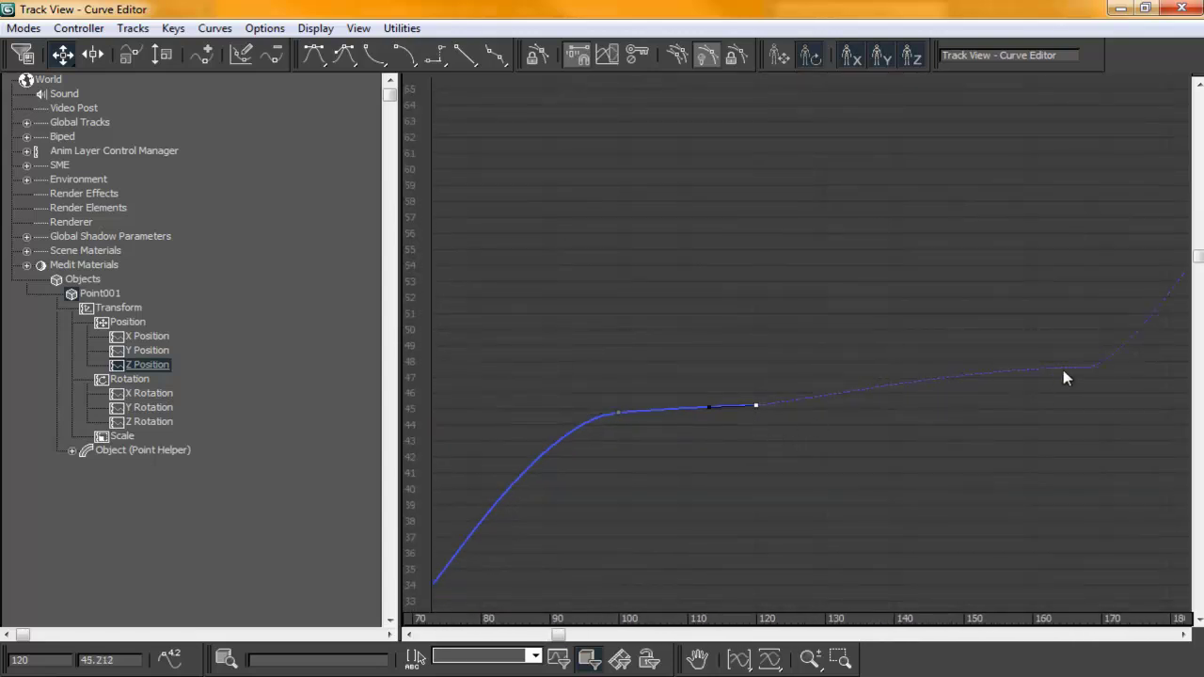
left_click_drag(757, 405, 756, 393)
mouse_move(713, 399)
left_mouse_down()
mouse_move(755, 402)
mouse_move(718, 405)
left_mouse_up()
middle_click_drag(696, 452, 740, 389)
scroll(699, 475, "down", 2)
scroll(750, 459, "down", 1)
middle_click_drag(750, 460, 840, 384)
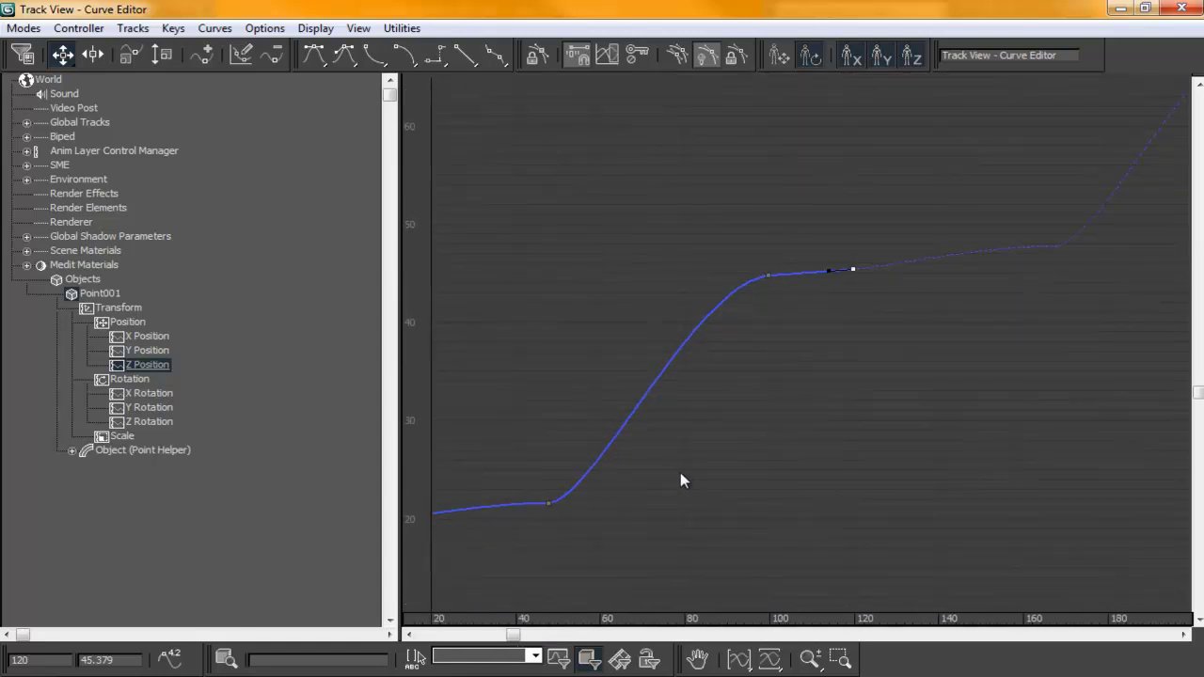
- Fine-tune the frame 0 key's tangent handle and the frame 120 key so the Z Position cycles join smoothly
scroll(680, 472, "down", 1)
middle_click_drag(680, 472, 865, 428)
left_click(578, 464)
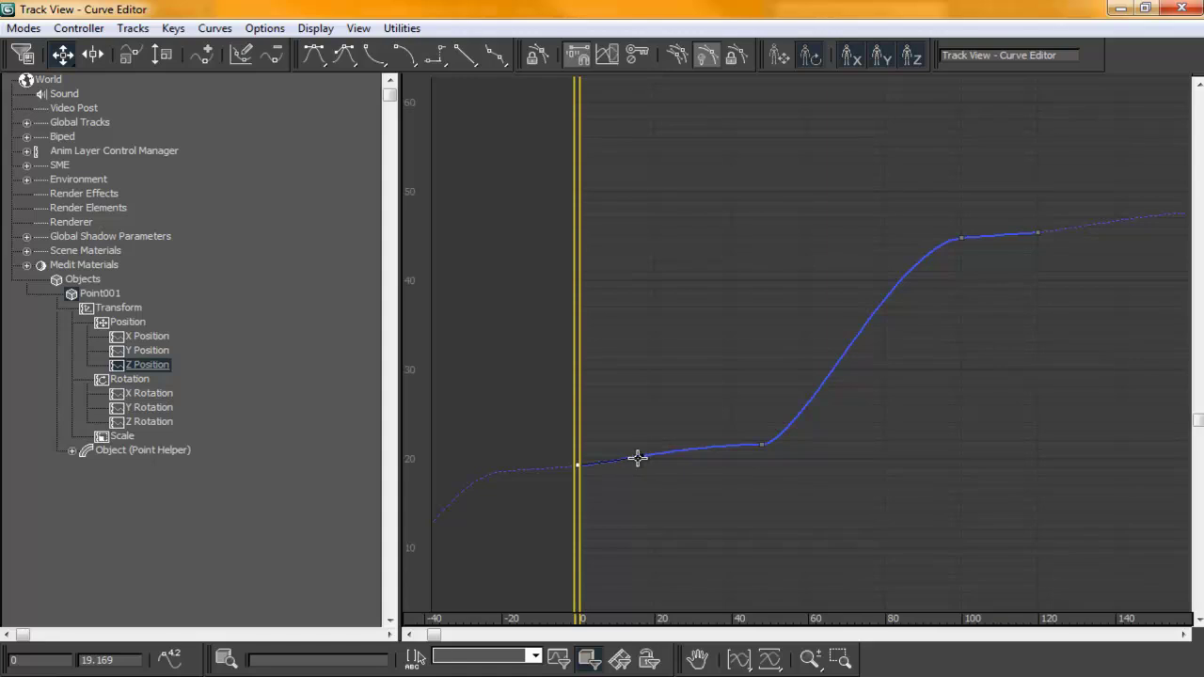
left_click_drag(646, 458, 649, 469)
left_click_drag(647, 461, 650, 458)
left_click(1030, 228)
left_click_drag(1038, 238, 1039, 233)
- Minimize the Curve Editor, deselect the Point helper, and play the animation to check its repeating upward movement
left_click(1118, 8)
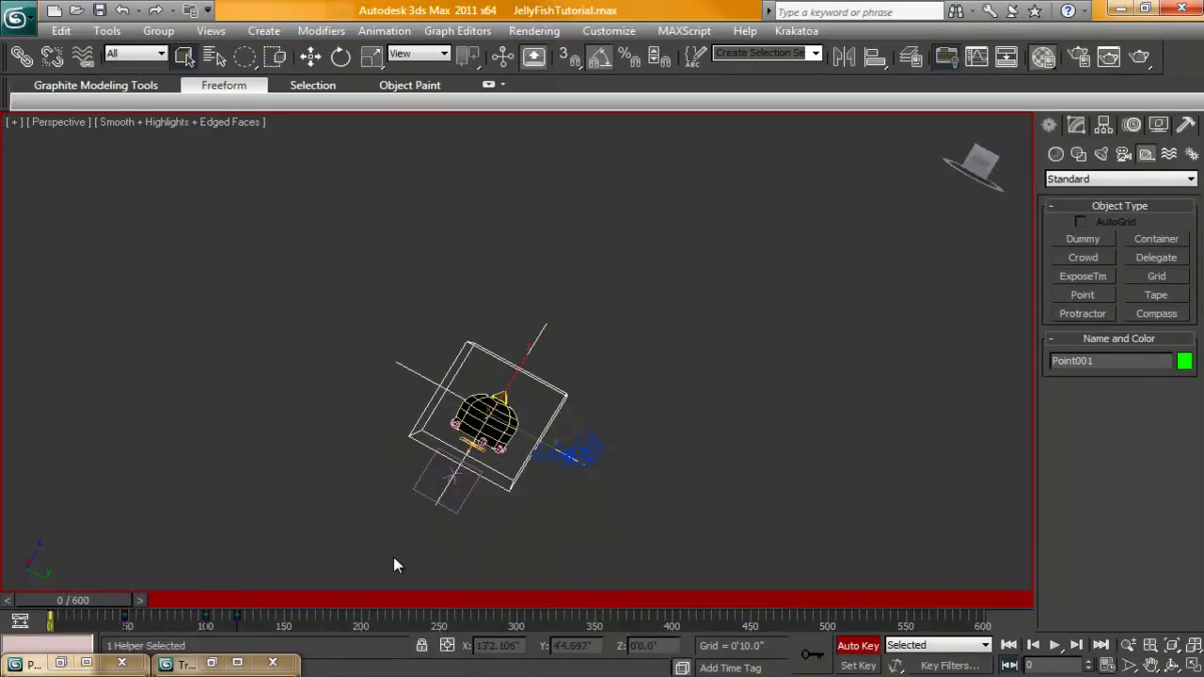
left_click(514, 572)
left_click(1054, 645)
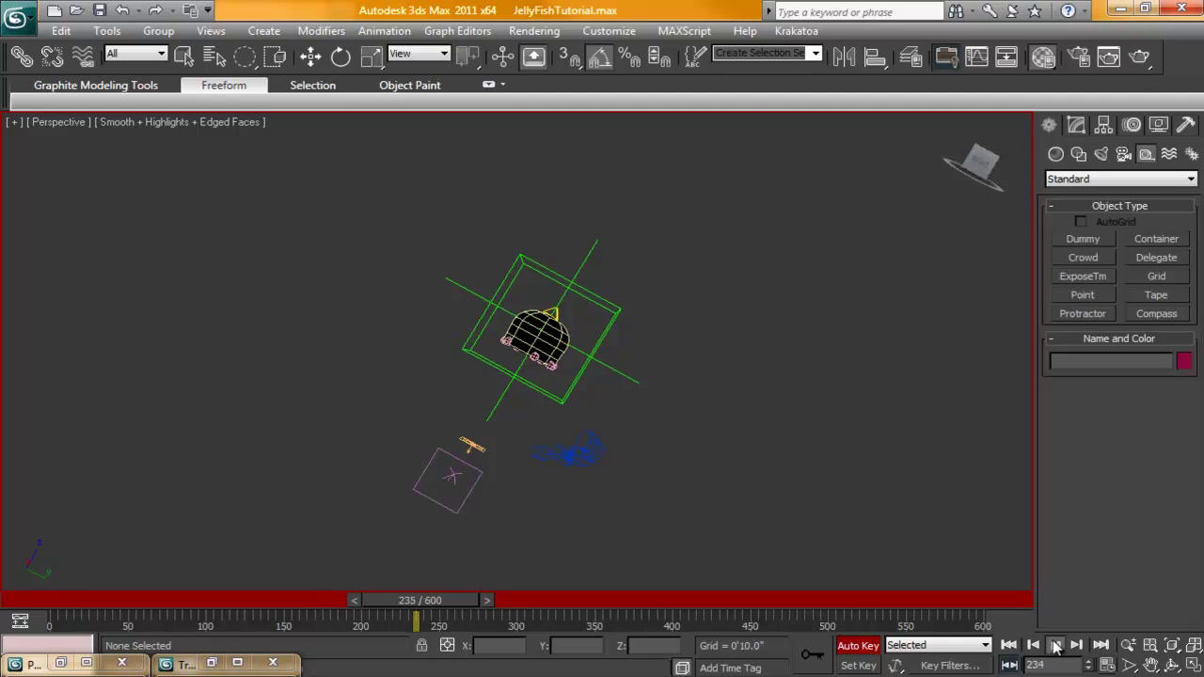
left_click(1056, 645)
- Reopen the Curve Editor, select the Point helper to load its tracks, and maximize the editor window
left_click(446, 36)
left_click(483, 54)
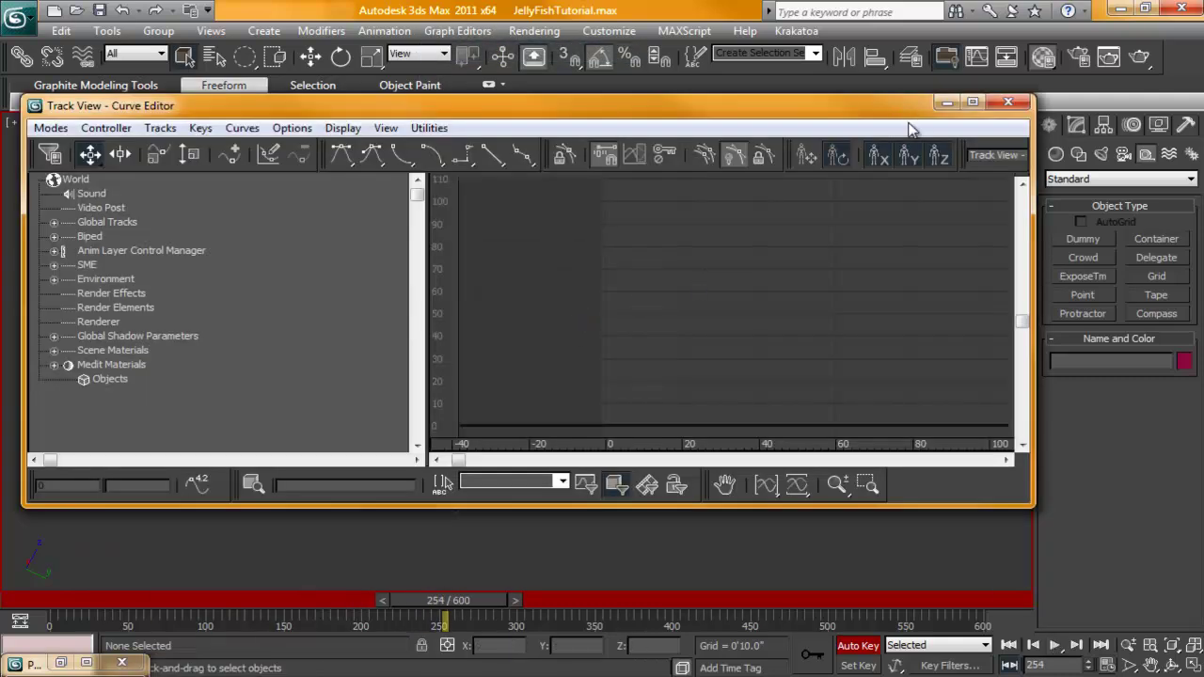
left_click_drag(884, 106, 835, 208)
left_click(555, 273)
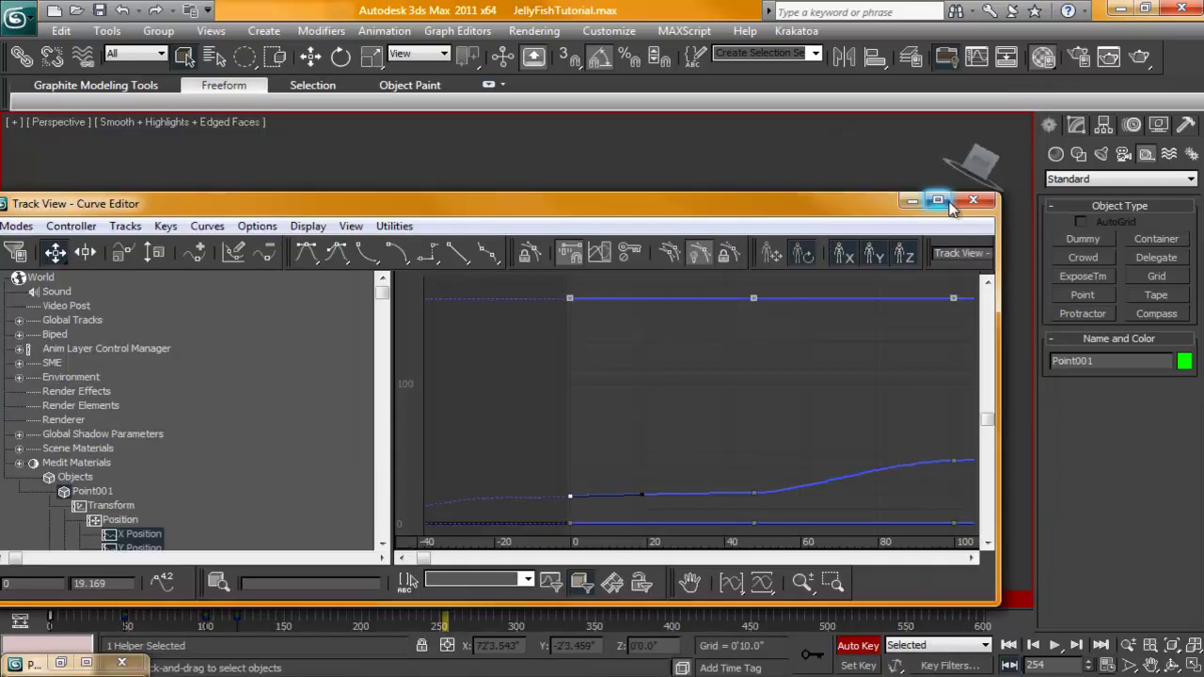
left_click(937, 200)
- Raise the frame 120 Z Position key to 48.099 so the helper keeps rising more strongly between pulses
middle_click_drag(761, 405, 742, 275)
scroll(774, 360, "up", 2)
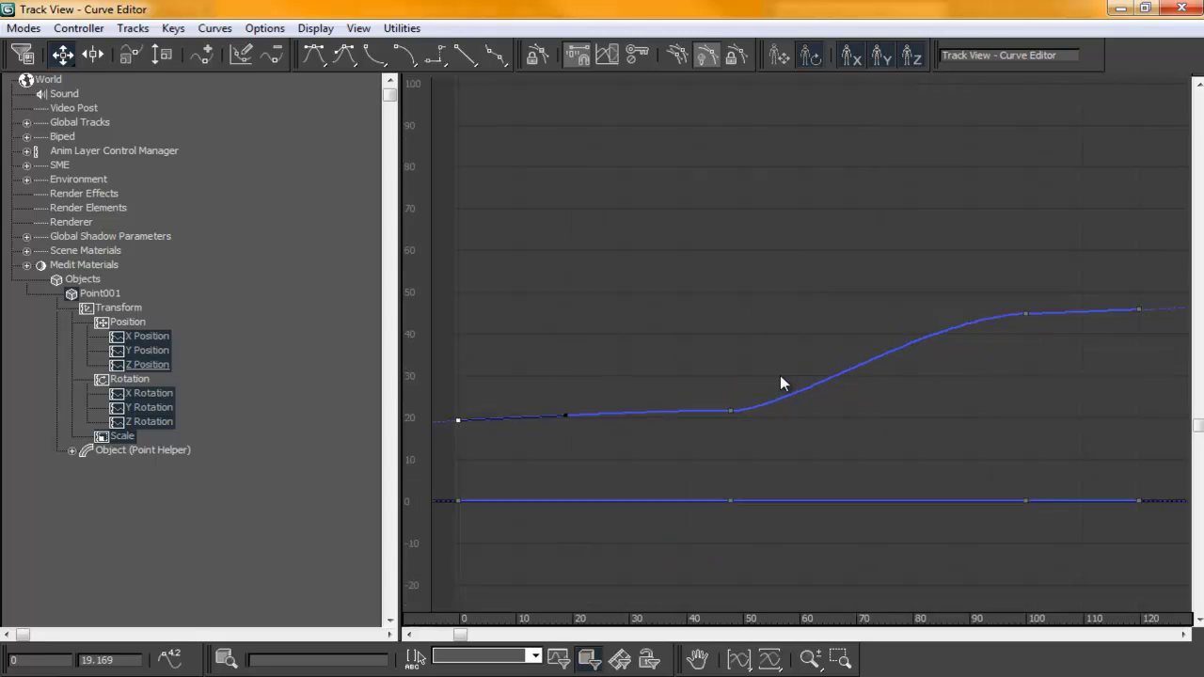
scroll(752, 411, "up", 10)
middle_click_drag(755, 288, 755, 299)
scroll(766, 357, "down", 6)
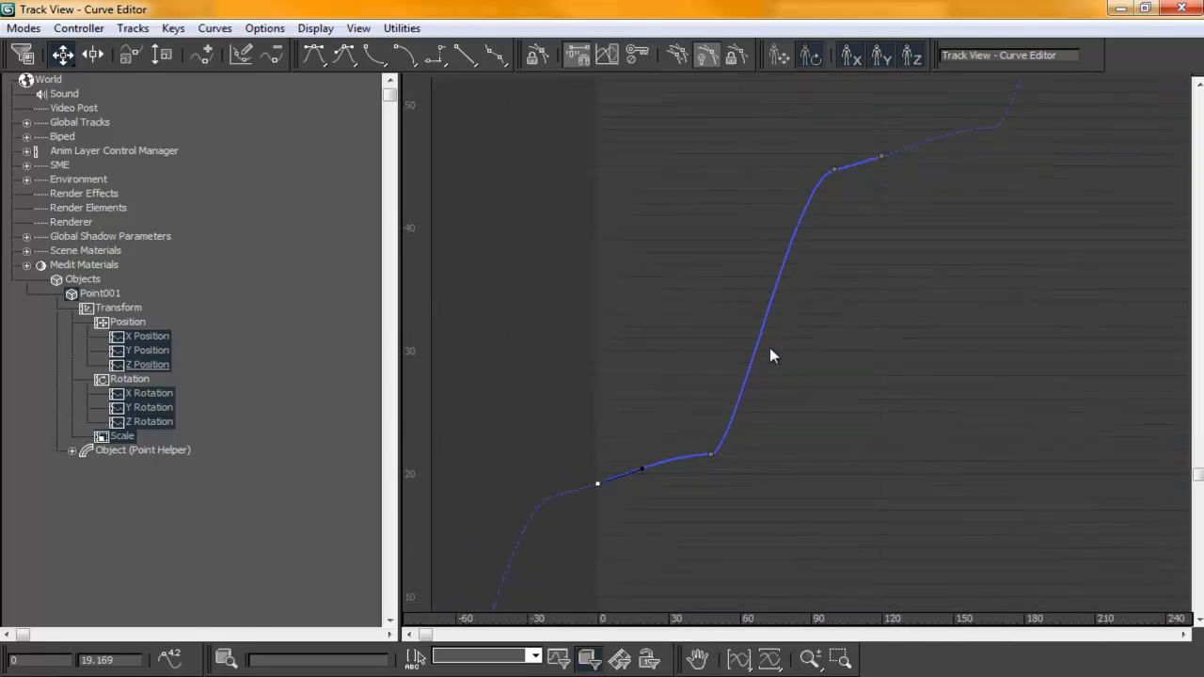
middle_click_drag(758, 372, 675, 463)
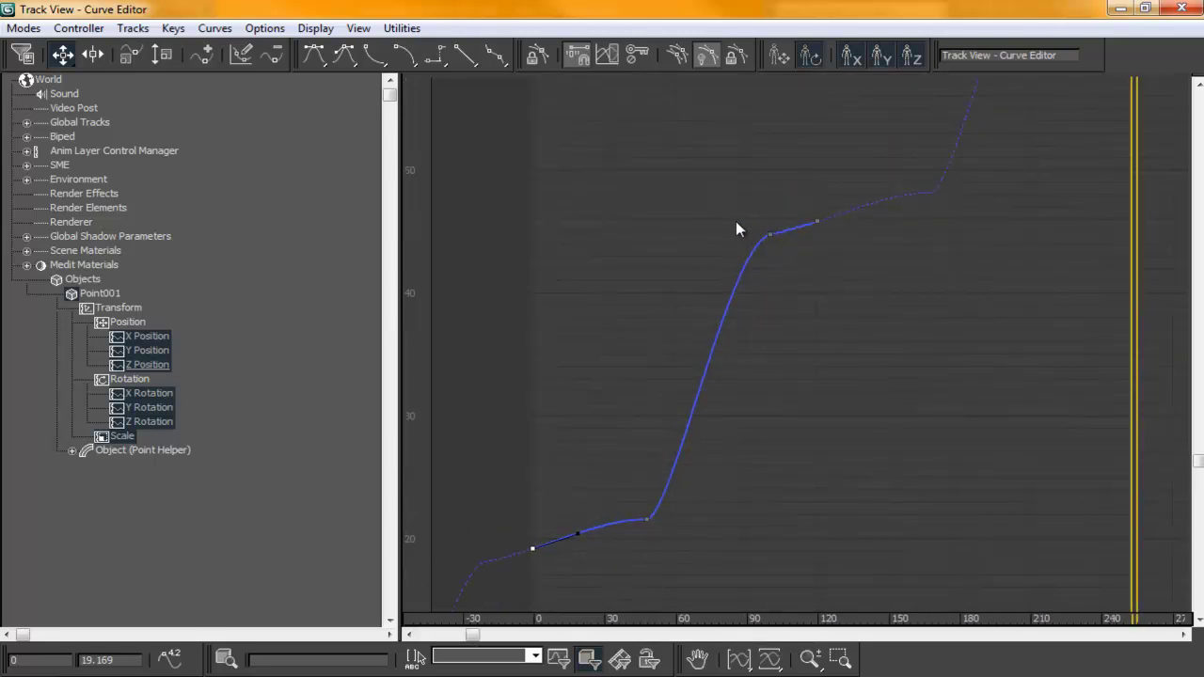
left_click(768, 234)
left_click(816, 222)
left_click_drag(817, 219, 817, 194)
scroll(679, 377, "down", 5)
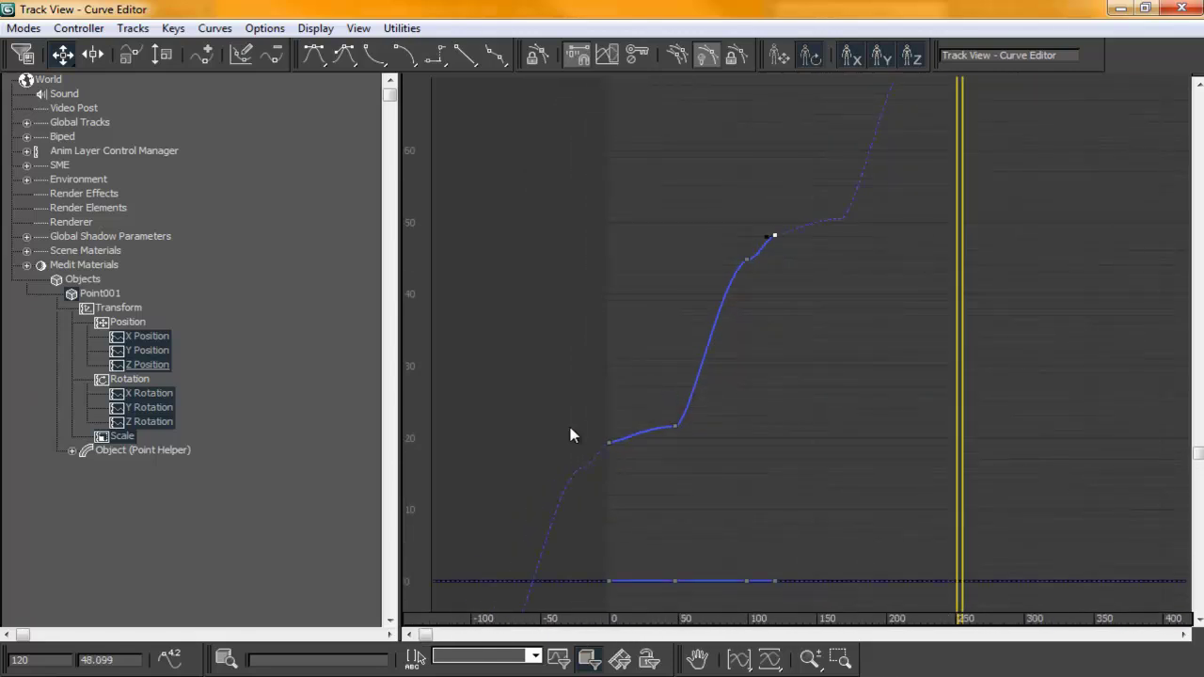
middle_click_drag(699, 301, 702, 345)
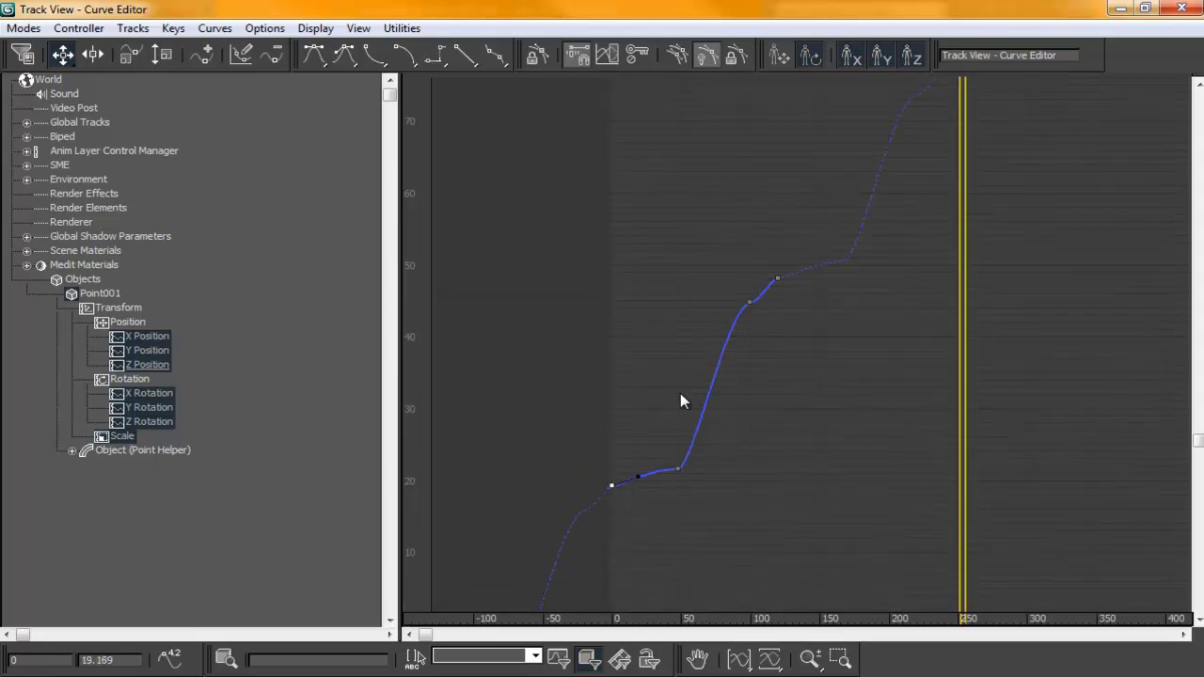
- Move the frame 100 Z Position key to frame 99 at 44.955 and tilt its tangents for a smooth rise into frame 120
left_click(749, 302)
scroll(756, 353, "up", 5)
left_click_drag(742, 330, 724, 328)
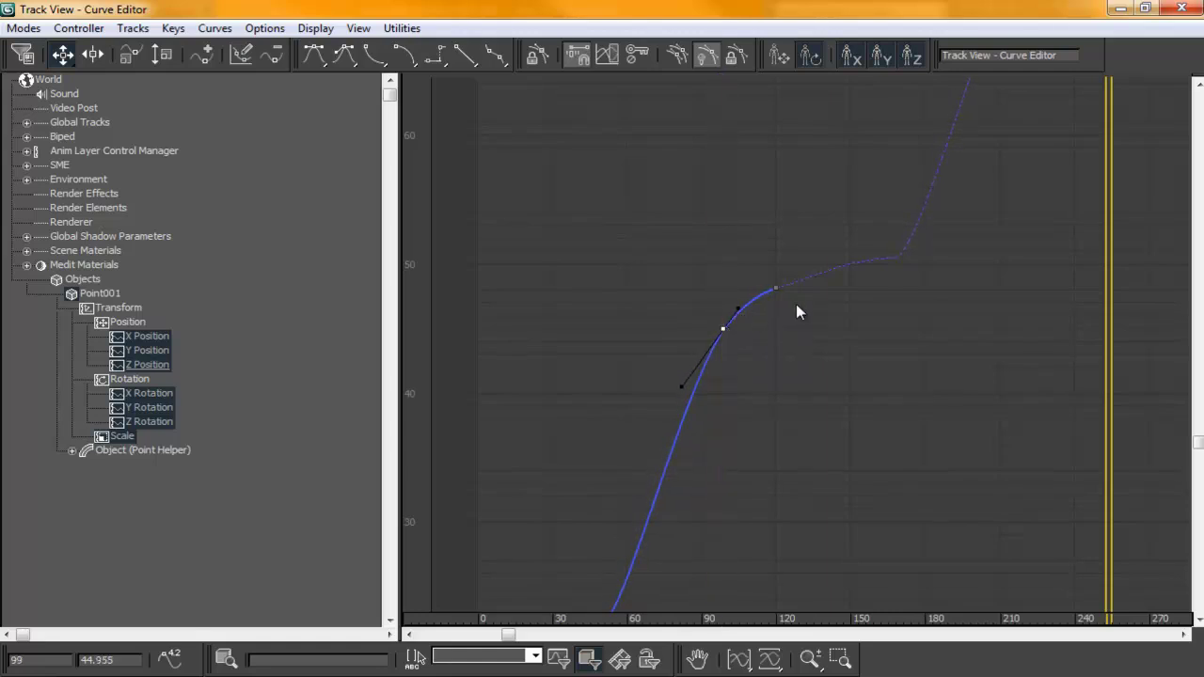
middle_click_drag(770, 279, 734, 322)
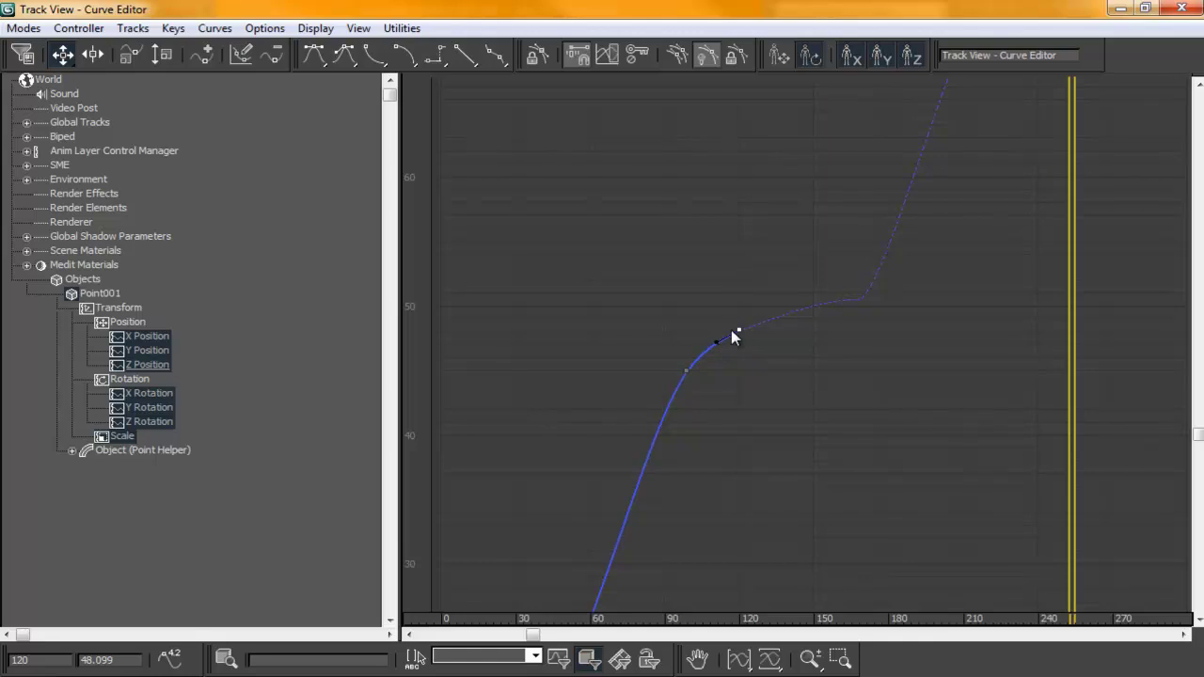
- Minimize the Curve Editor, play the animation from the start to check the rise, and return to frame 0
left_click(1120, 9)
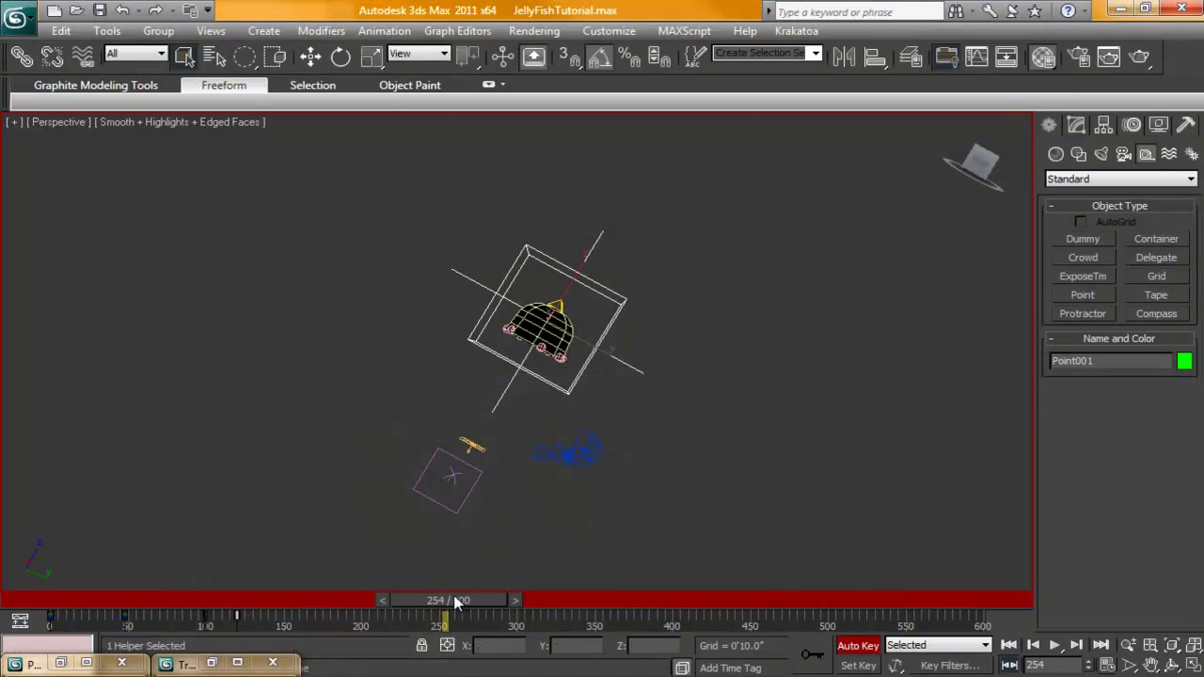
left_click_drag(455, 600, 73, 600)
left_click(1055, 646)
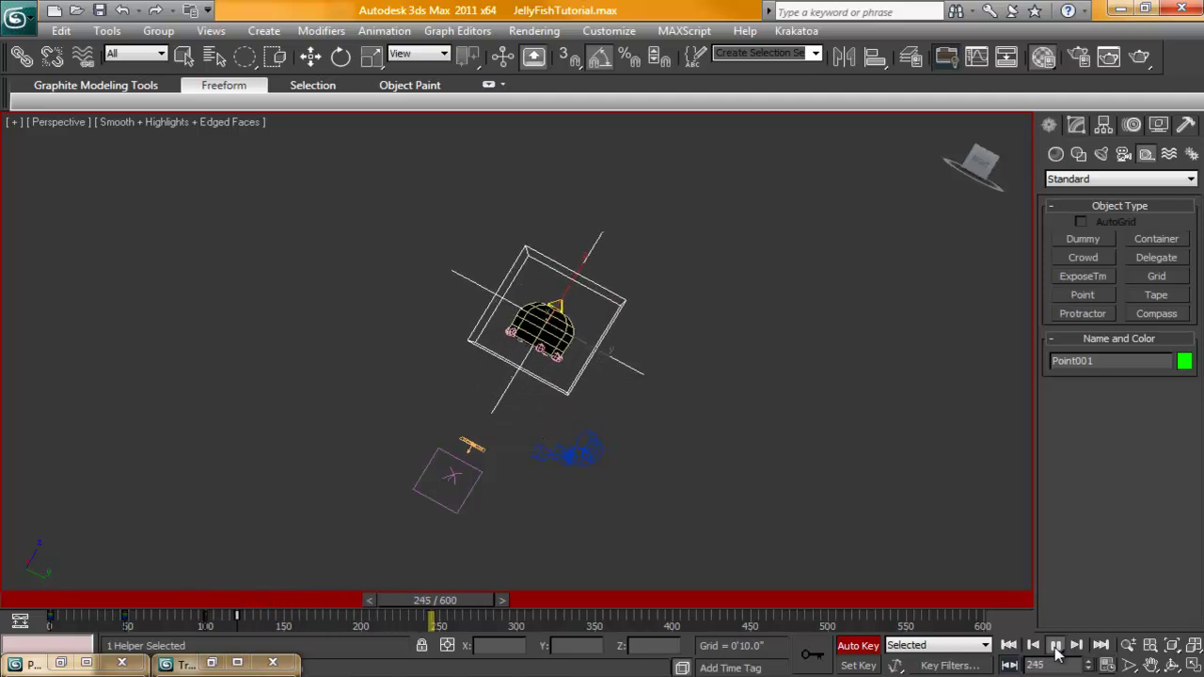
left_click(1056, 653)
key("Home")
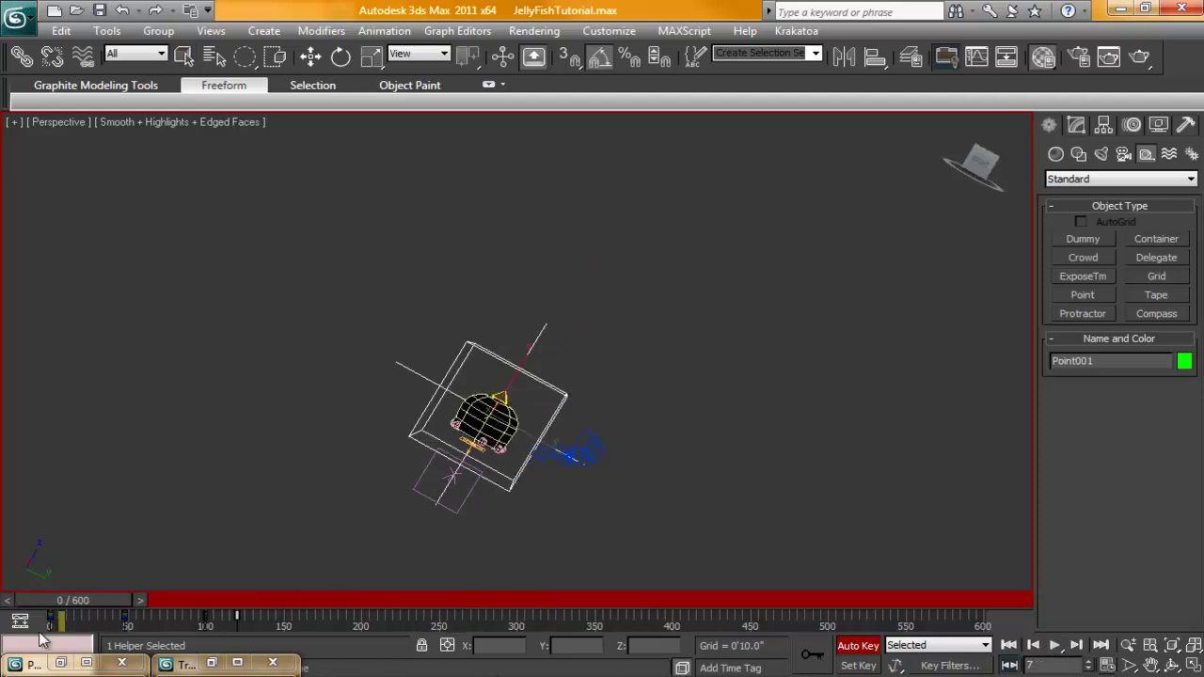
- Turn off Auto Key and orbit the Perspective view until the jellyfish bell stands upright
left_click(856, 645)
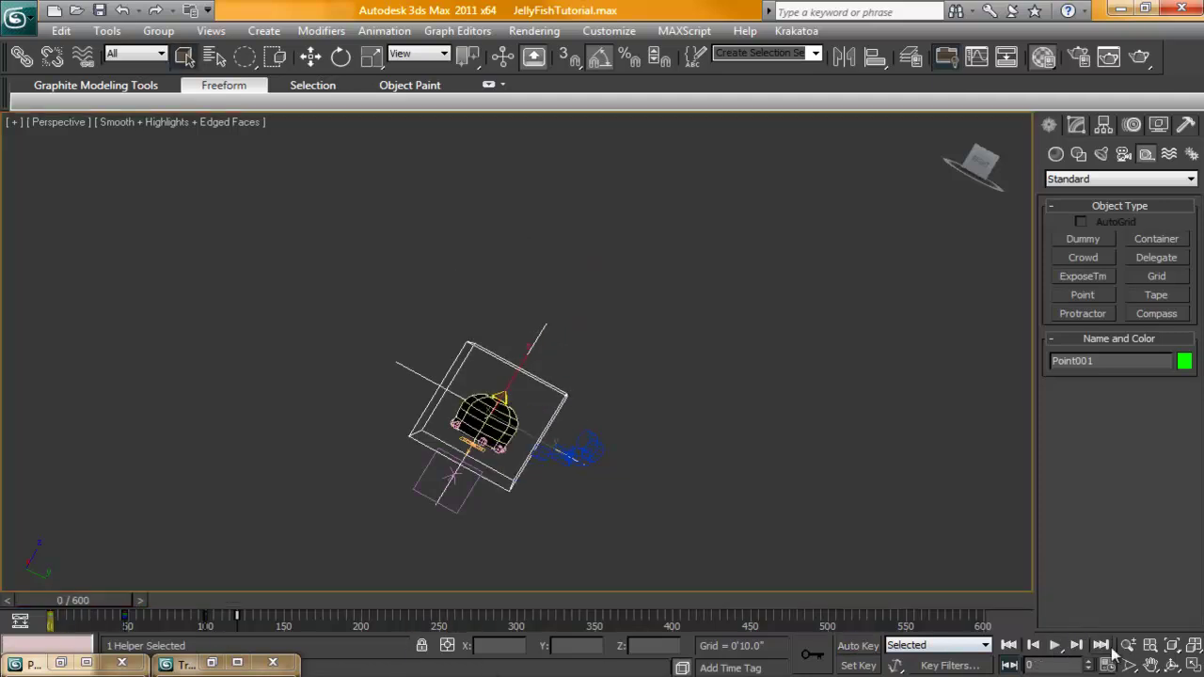
left_click(1168, 665)
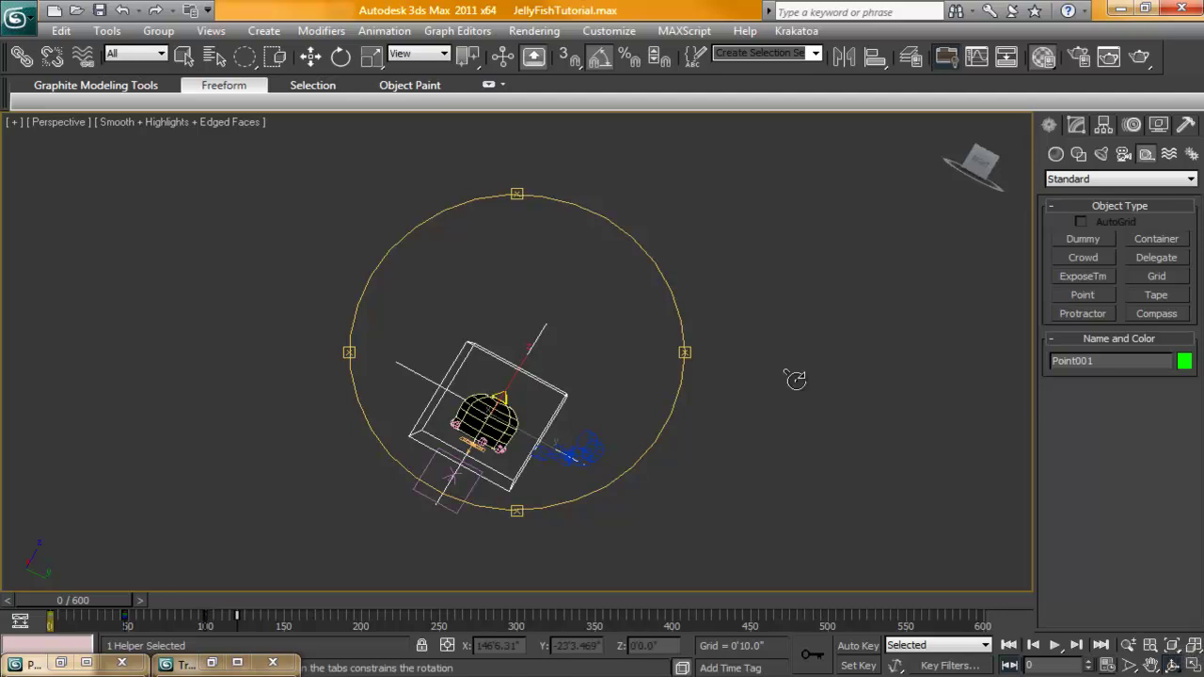
left_click_drag(787, 336, 744, 210)
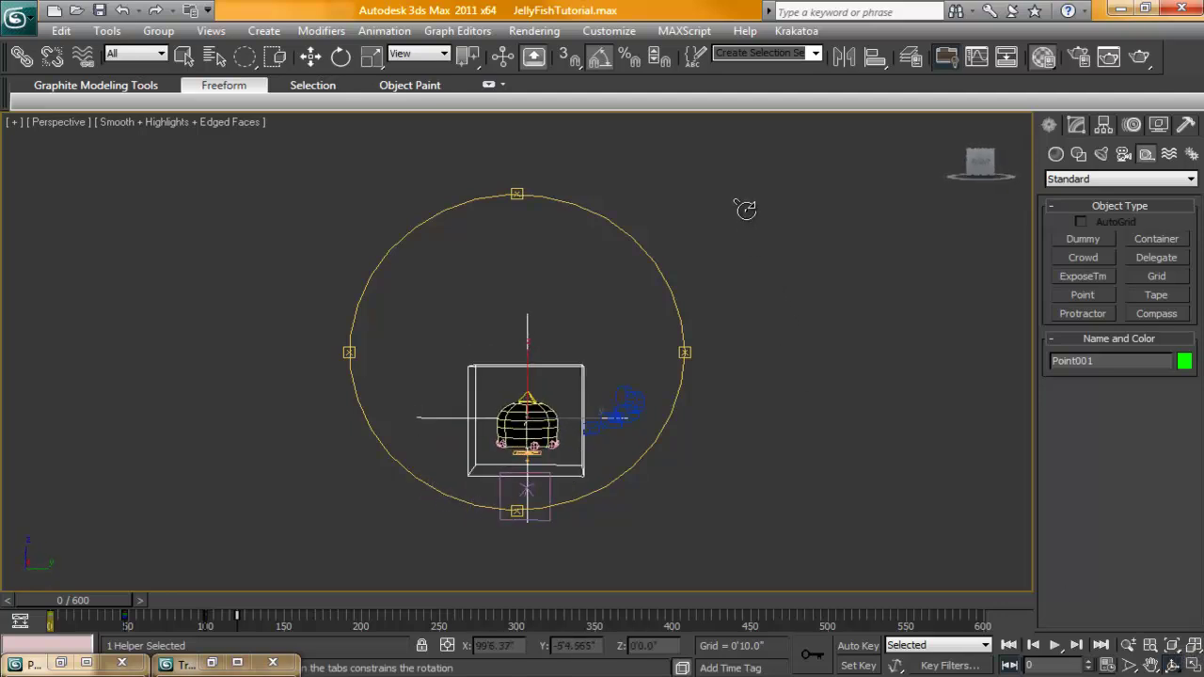
left_click(600, 56)
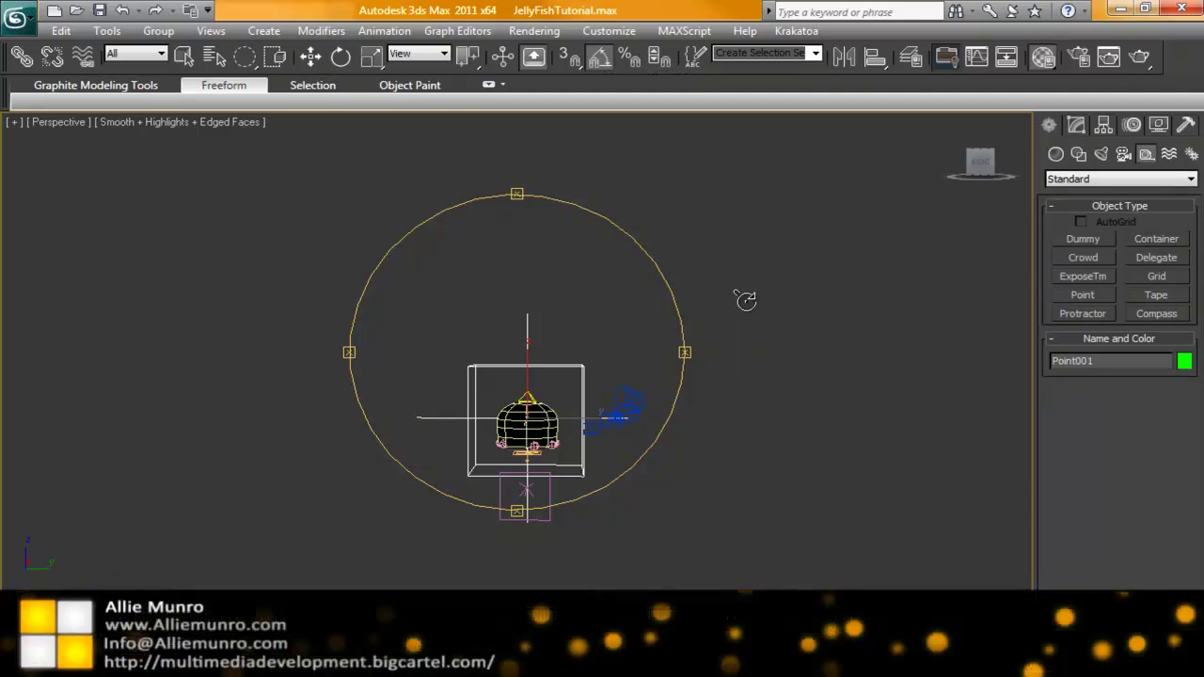
- Deselect the Point helper and bring the underside of the jellyfish bell close up in the Perspective view
right_click(739, 304)
left_click(229, 576)
left_click_drag(47, 598, 2, 559)
middle_click_drag(724, 336, 761, 241)
scroll(758, 298, "up", 5)
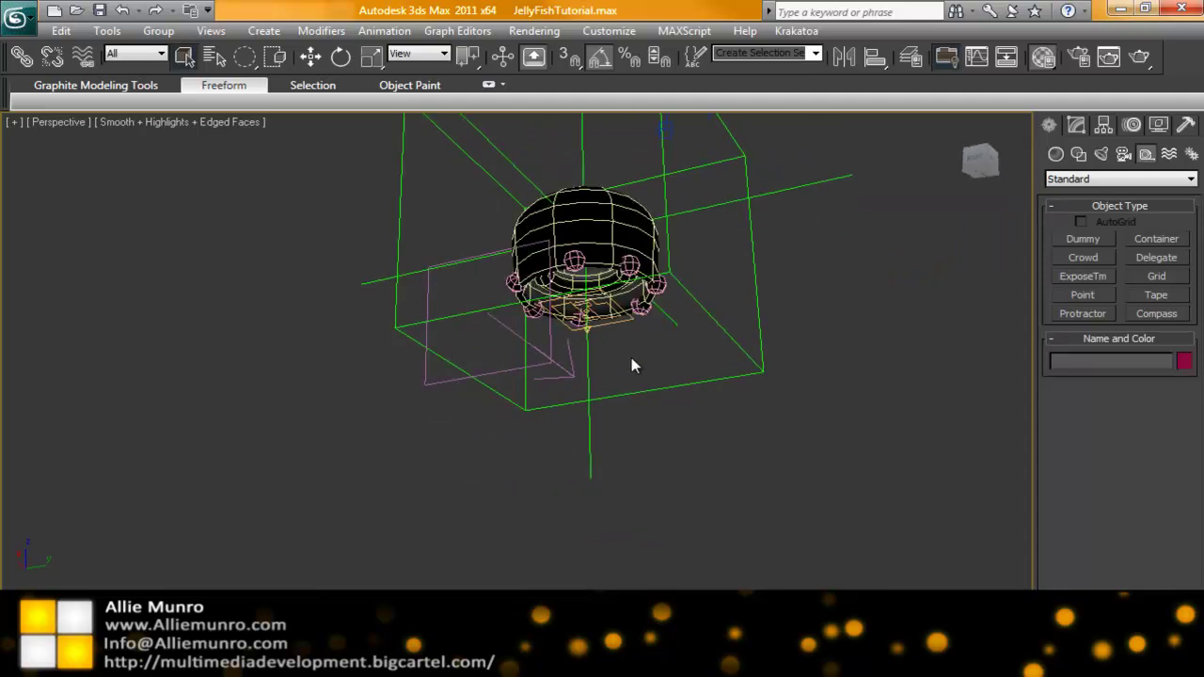